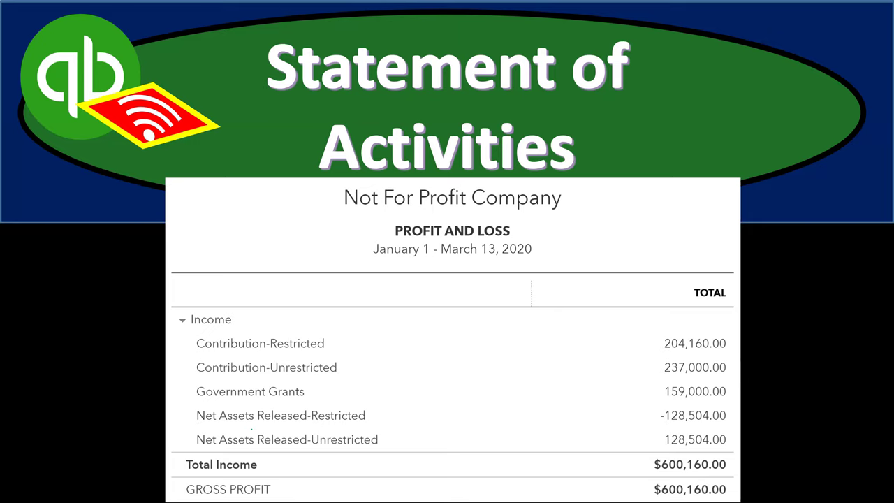
{"action": "left_click", "coordinate": [253, 430]}
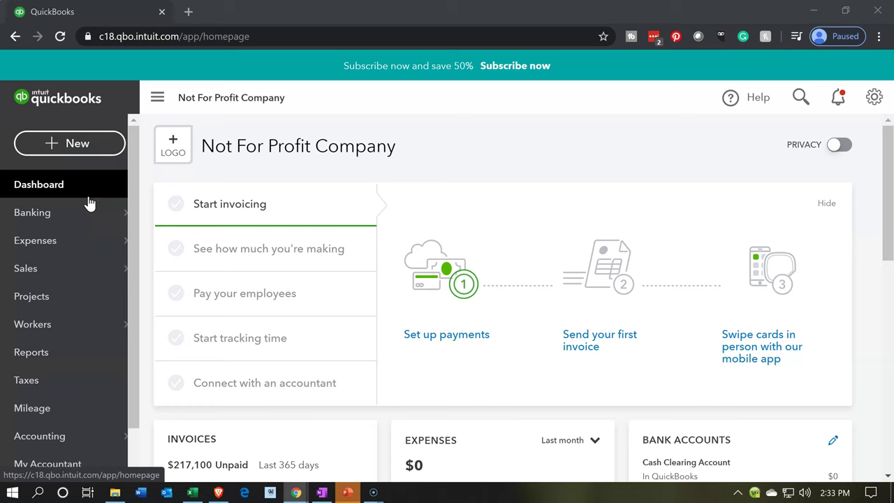
Switch to the Excel workbook Problem 1 14nn and locate the Statement of Activities on sheet 10.
{"action": "left_click", "coordinate": [194, 493]}
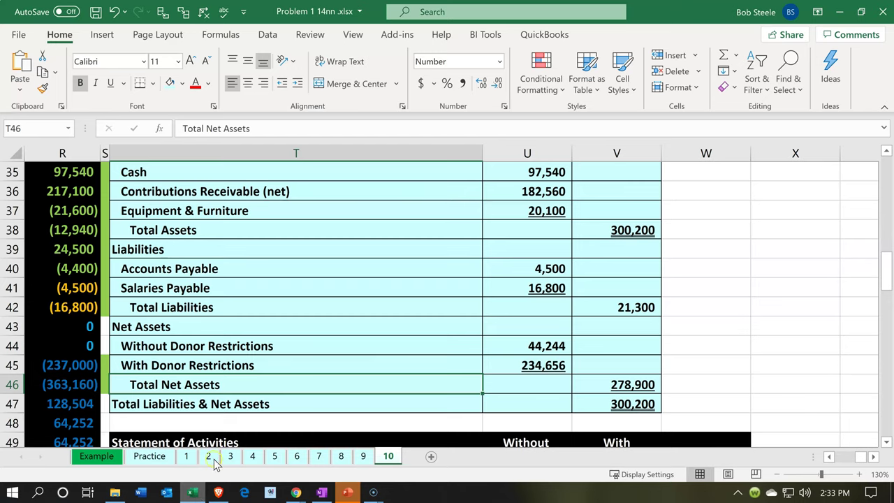
{"action": "left_click", "coordinate": [304, 315]}
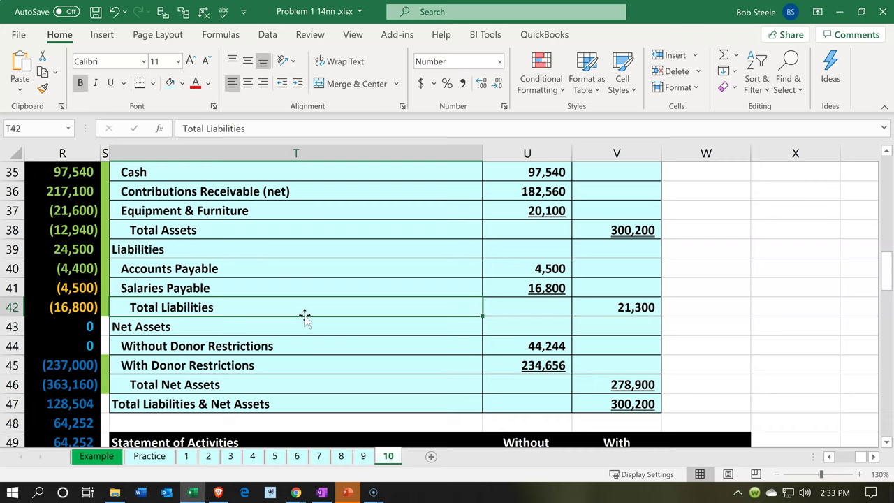
{"action": "scroll", "coordinate": [305, 316], "scroll_direction": "up", "scroll_amount": 3}
{"action": "scroll", "coordinate": [304, 316], "scroll_direction": "up", "scroll_amount": 2}
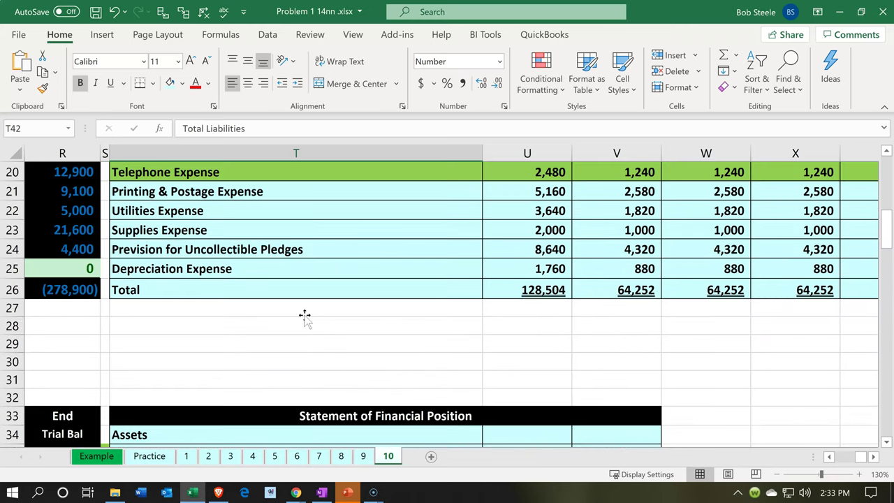
{"action": "scroll", "coordinate": [305, 316], "scroll_direction": "down", "scroll_amount": 7}
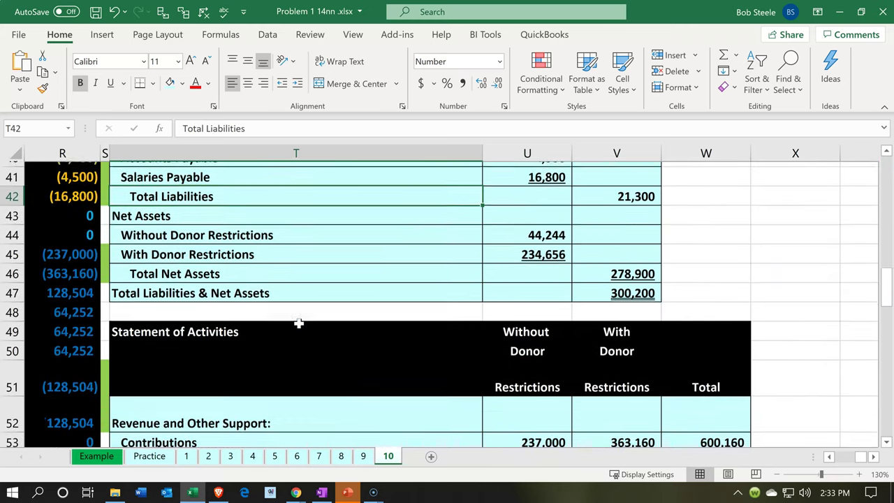
{"action": "scroll", "coordinate": [299, 323], "scroll_direction": "down", "scroll_amount": 1}
{"action": "scroll", "coordinate": [298, 322], "scroll_direction": "down", "scroll_amount": 1}
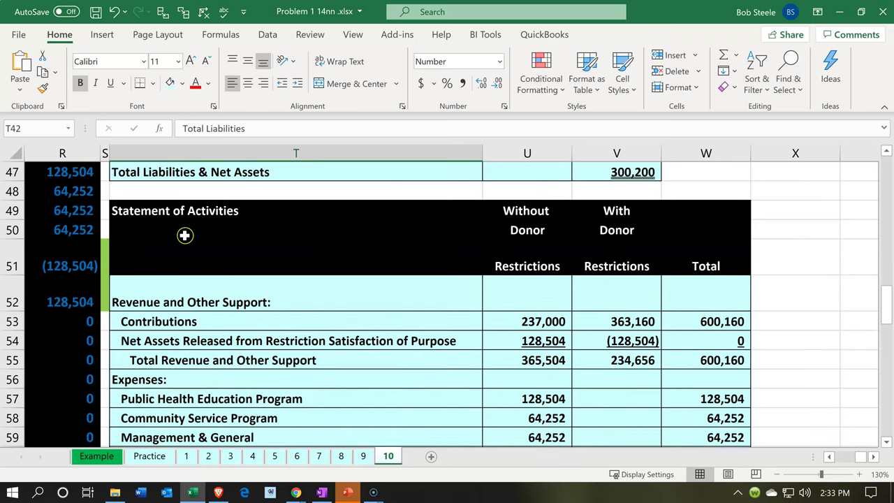
{"action": "left_click", "coordinate": [171, 215]}
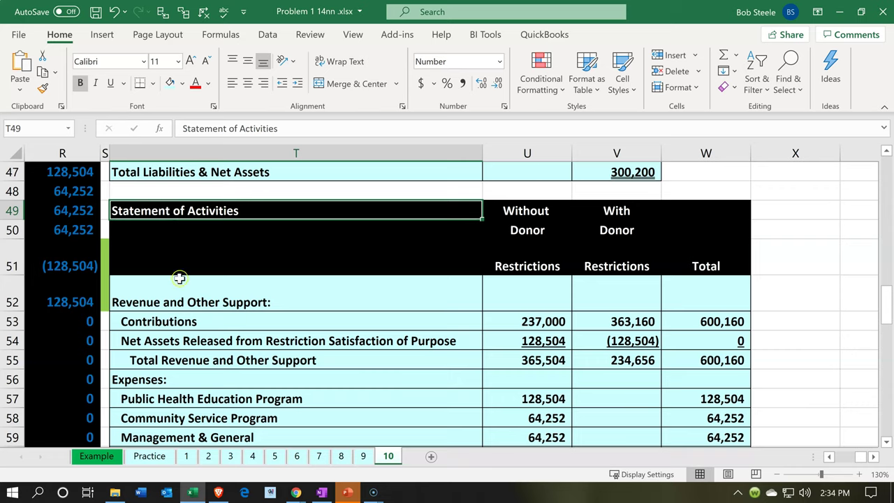
Review the Statement of Activities from the Contributions line through the Community Service Program expense line.
{"action": "left_click", "coordinate": [179, 324]}
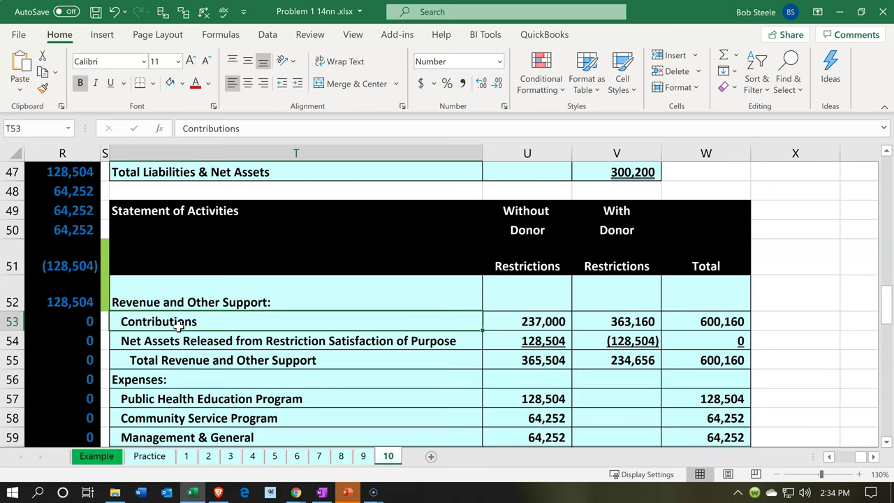
{"action": "scroll", "coordinate": [180, 325], "scroll_direction": "down", "scroll_amount": 2}
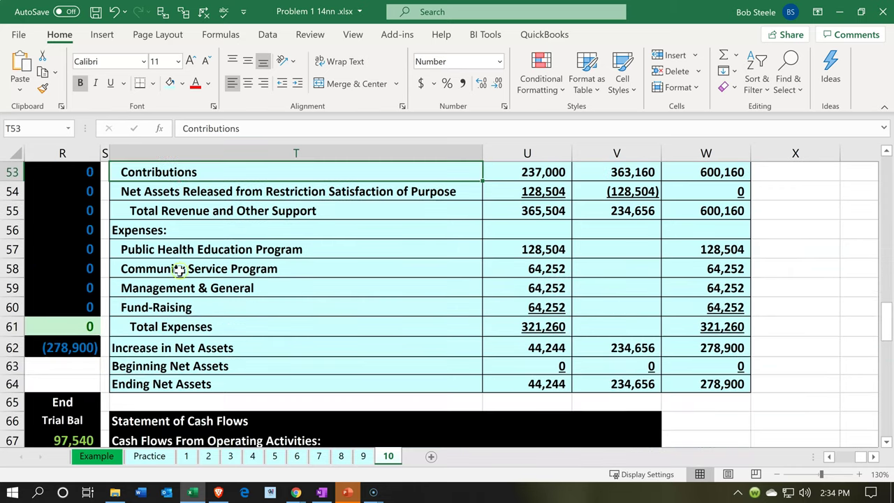
{"action": "left_click", "coordinate": [180, 265]}
{"action": "scroll", "coordinate": [181, 263], "scroll_direction": "up", "scroll_amount": 1}
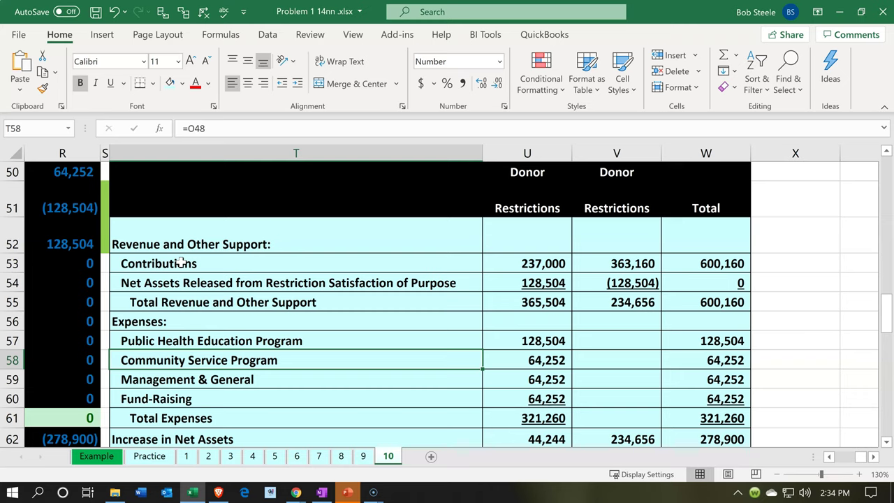
Examine the four functional expense lines in the Statement of Activities, from Public Health Education Program to Fund-Raising.
{"action": "left_click_drag", "start_coordinate": [208, 343], "coordinate": [212, 393]}
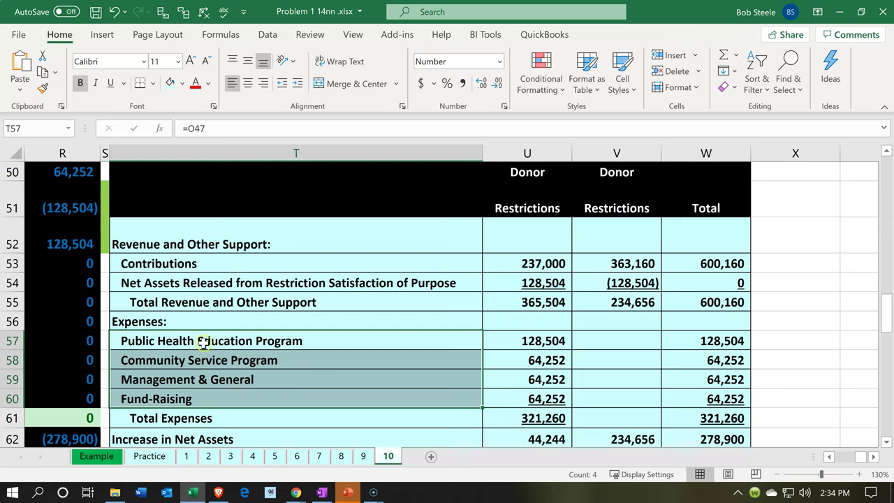
{"action": "left_click", "coordinate": [203, 381]}
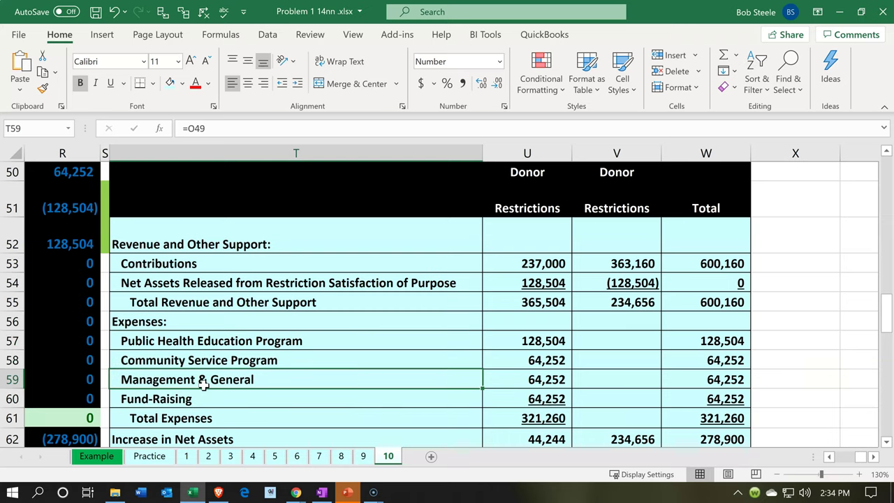
{"action": "key", "text": "Down"}
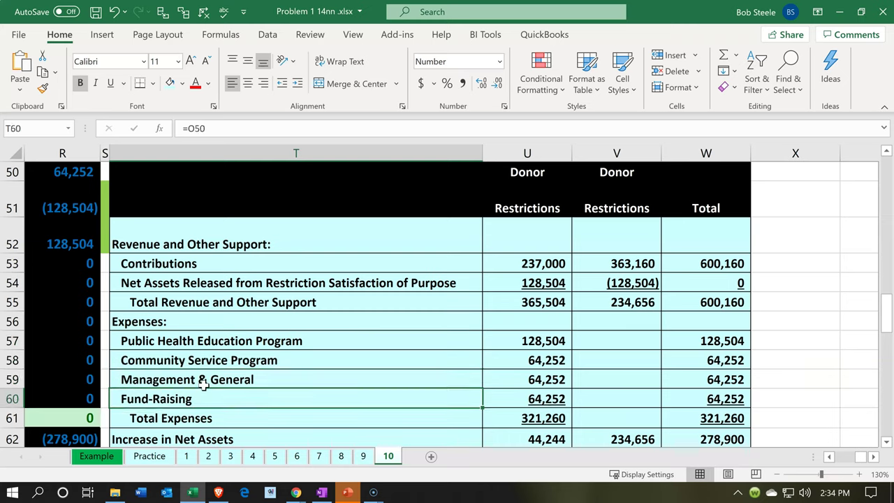
{"action": "key", "text": "Up"}
{"action": "key", "text": "Up"}
{"action": "key", "text": "Up"}
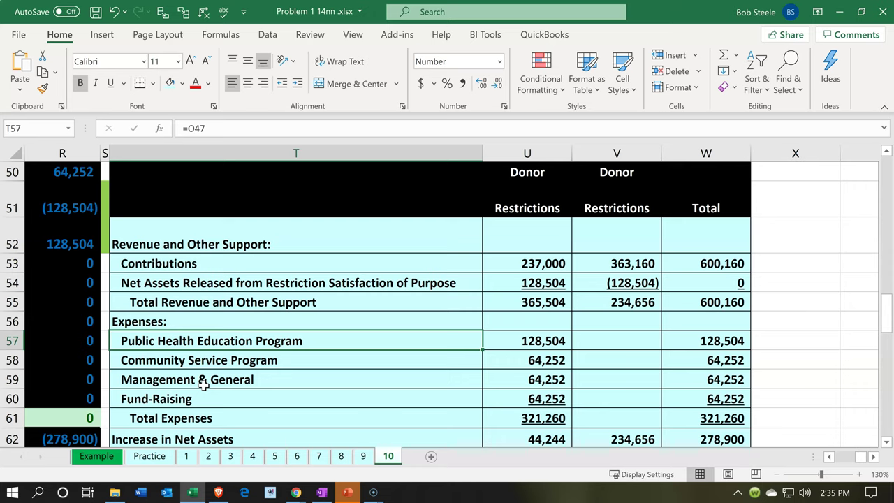
{"action": "key", "text": "Down"}
{"action": "key", "text": "Down"}
{"action": "key", "text": "Down"}
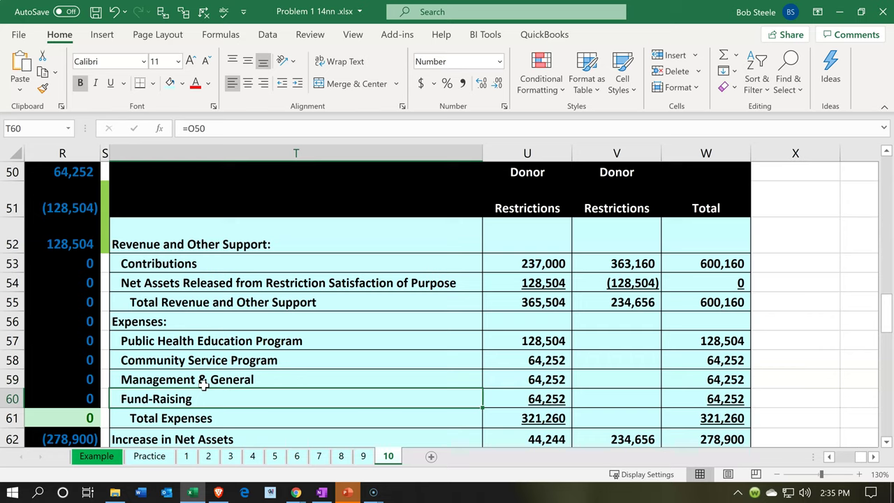
{"action": "key", "text": "Up"}
{"action": "key", "text": "Down"}
{"action": "key", "text": "Up"}
{"action": "key", "text": "Down"}
{"action": "left_click_drag", "start_coordinate": [200, 345], "coordinate": [202, 397]}
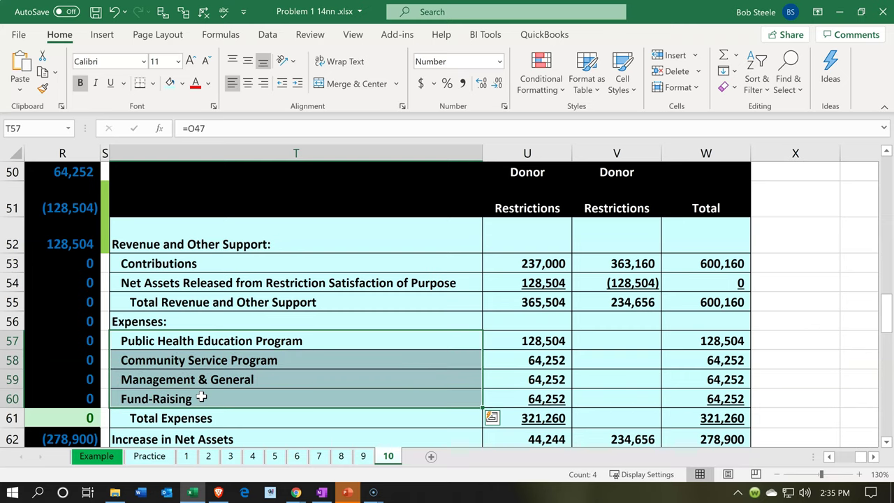
Examine the expenses by type in the Expenses allocation table, from Rent Expense to Printing & Postage Expense.
{"action": "scroll", "coordinate": [201, 397], "scroll_direction": "up", "scroll_amount": 8}
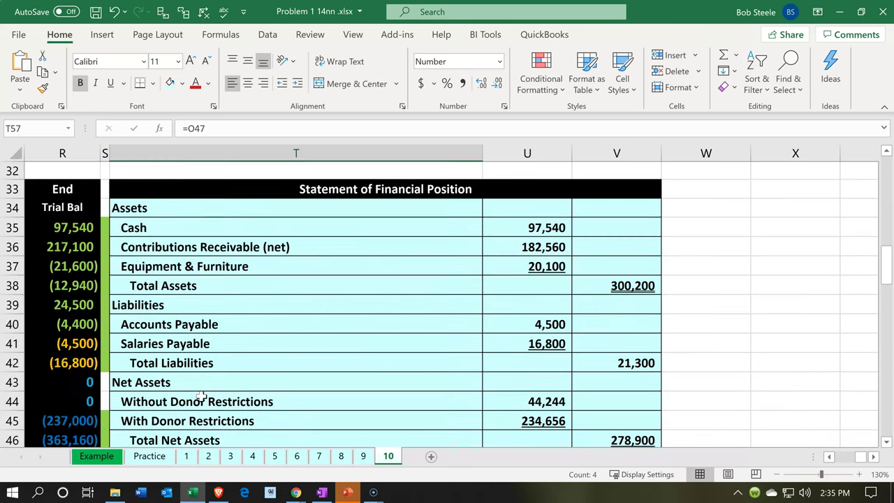
{"action": "scroll", "coordinate": [201, 396], "scroll_direction": "up", "scroll_amount": 4}
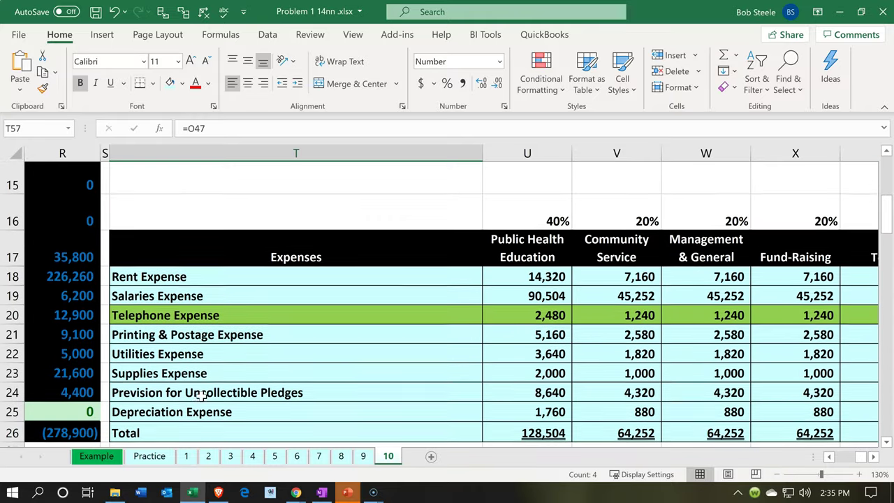
{"action": "left_click", "coordinate": [220, 306]}
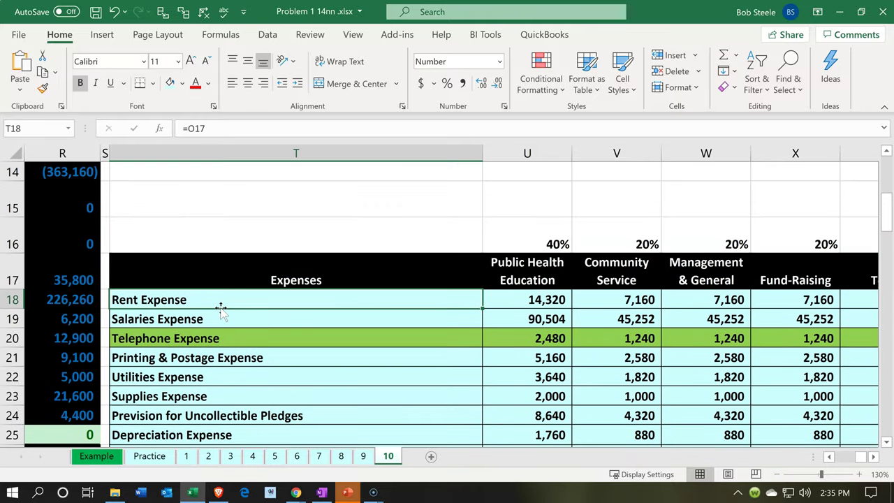
{"action": "key", "text": "Down"}
{"action": "key", "text": "Down"}
{"action": "key", "text": "Down"}
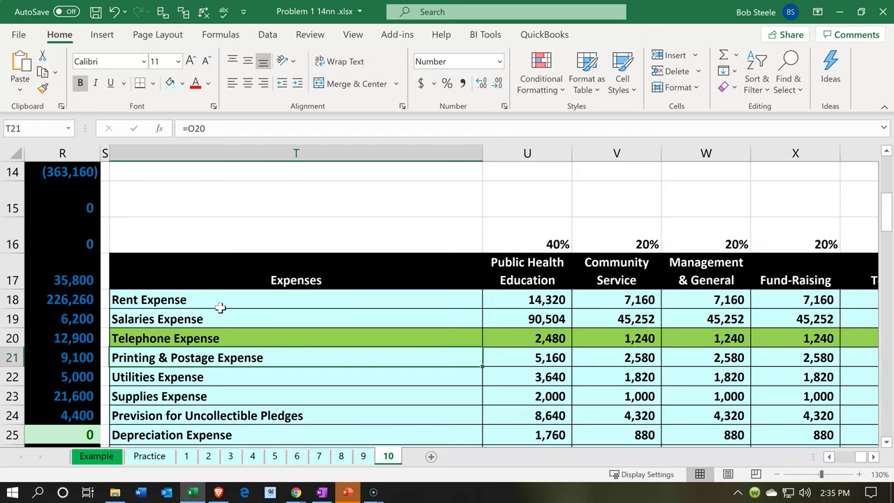
Inspect the Without Donor Restrictions column of the Statement of Activities, including its total revenue and increase in net assets.
{"action": "scroll", "coordinate": [220, 307], "scroll_direction": "down", "scroll_amount": 8}
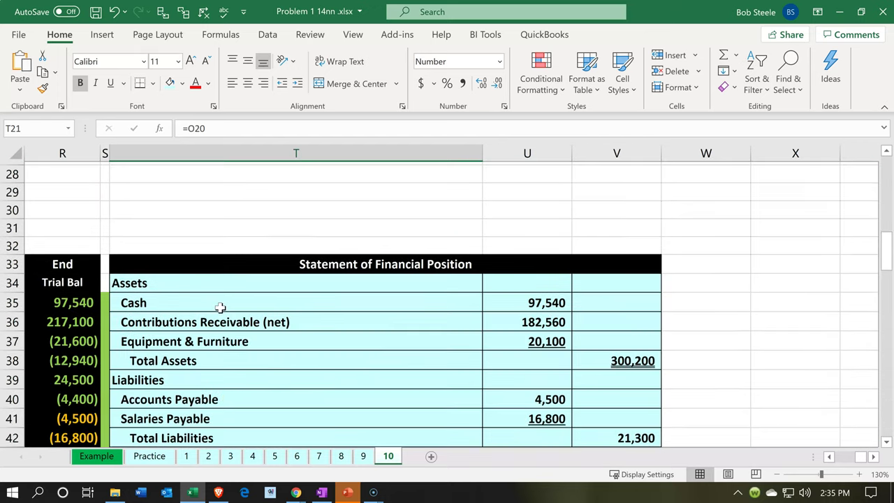
{"action": "scroll", "coordinate": [220, 308], "scroll_direction": "down", "scroll_amount": 4}
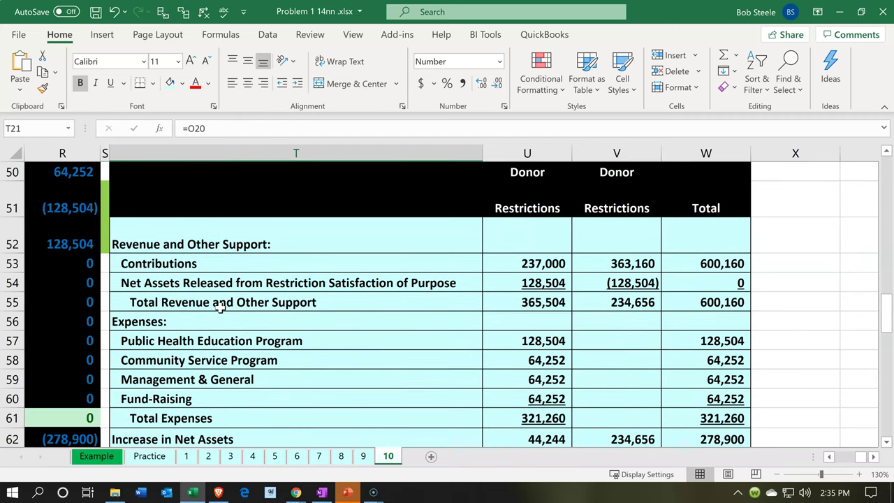
{"action": "left_click", "coordinate": [531, 207]}
{"action": "scroll", "coordinate": [511, 335], "scroll_direction": "up", "scroll_amount": 1}
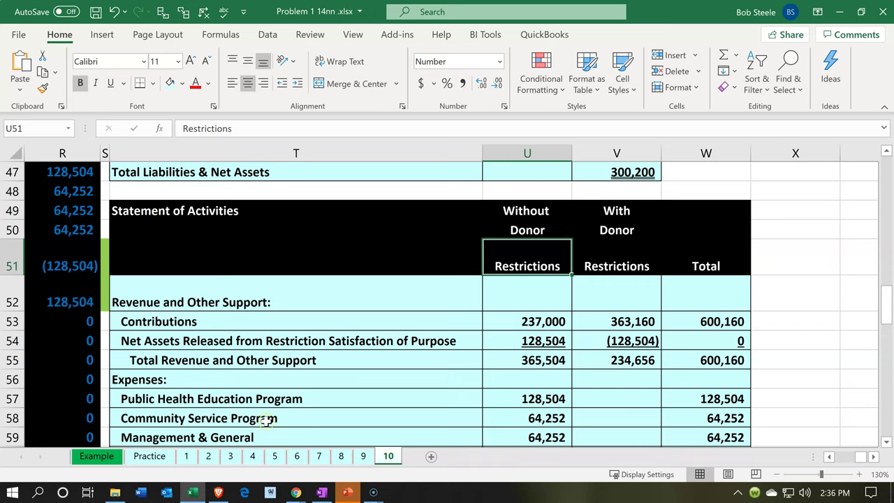
{"action": "left_click", "coordinate": [491, 356]}
{"action": "scroll", "coordinate": [492, 356], "scroll_direction": "down", "scroll_amount": 2}
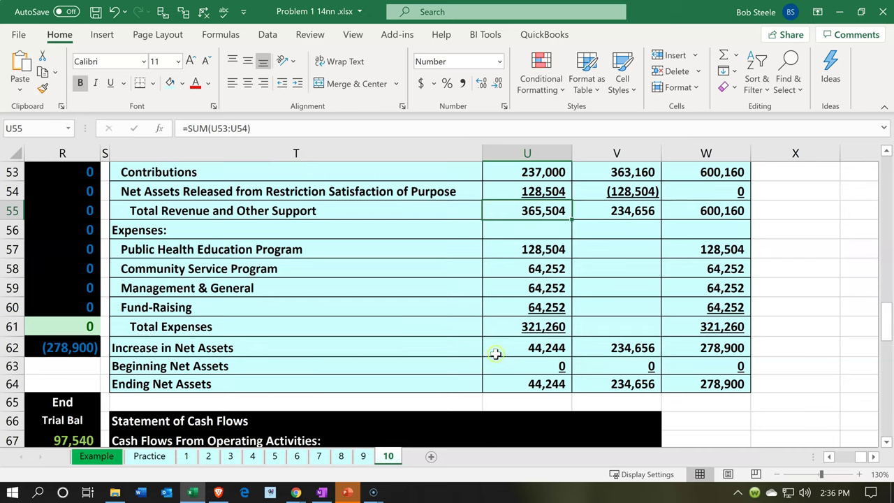
{"action": "left_click", "coordinate": [496, 354]}
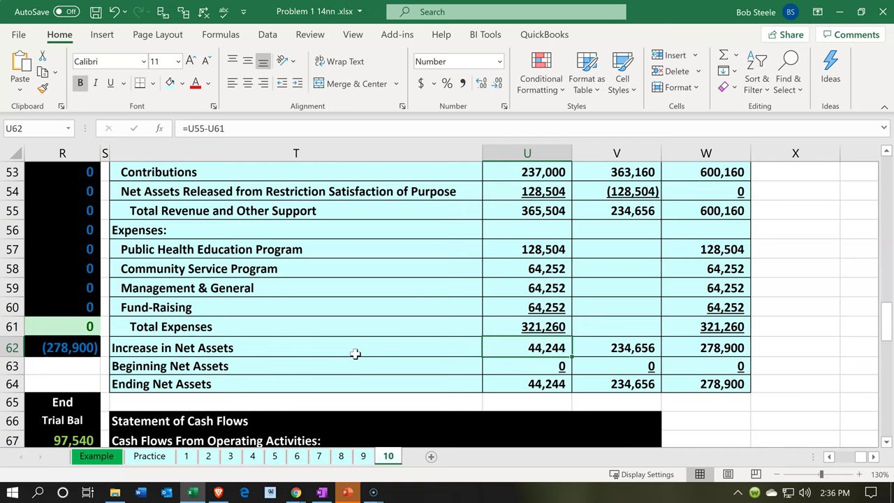
Compare the net assets section of the Statement of Financial Position with the Increase in Net Assets row across all columns.
{"action": "scroll", "coordinate": [355, 354], "scroll_direction": "up", "scroll_amount": 5}
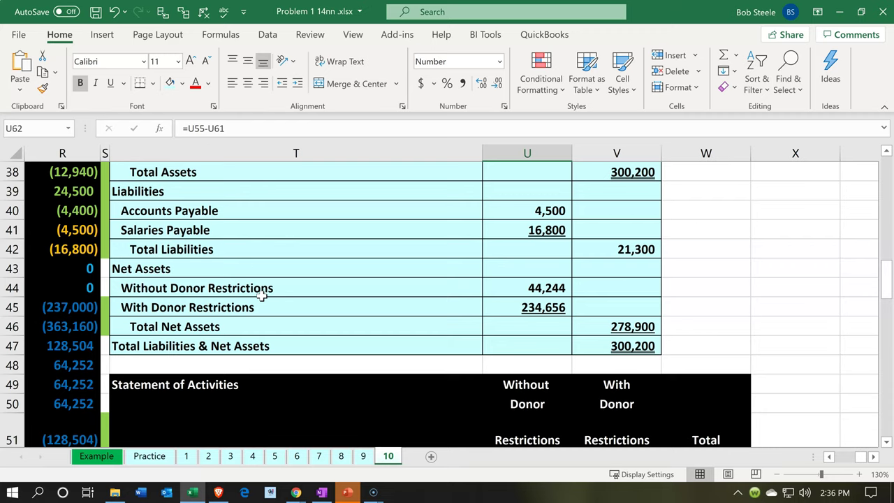
{"action": "scroll", "coordinate": [261, 296], "scroll_direction": "down", "scroll_amount": 6}
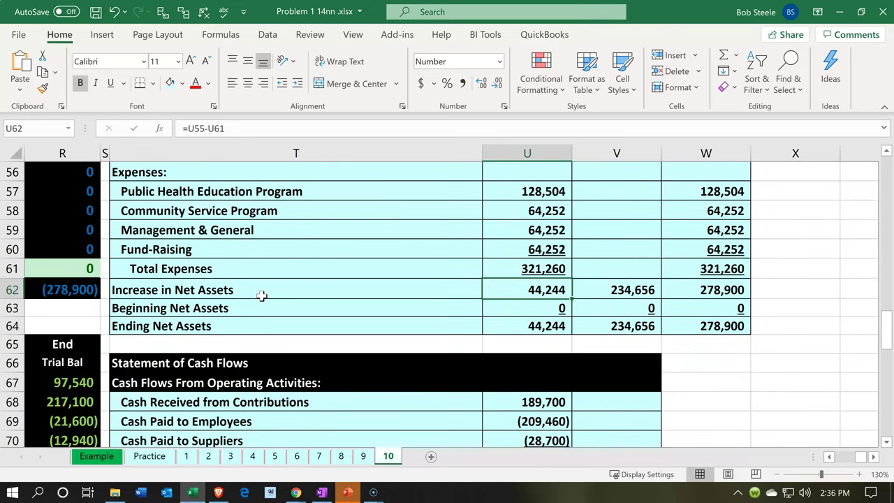
{"action": "left_click", "coordinate": [263, 327]}
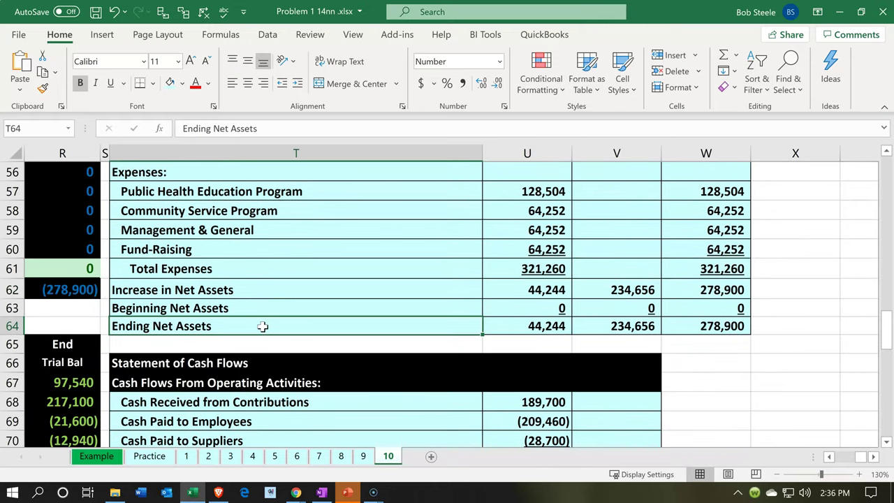
{"action": "key", "text": "Up"}
{"action": "key", "text": "Up"}
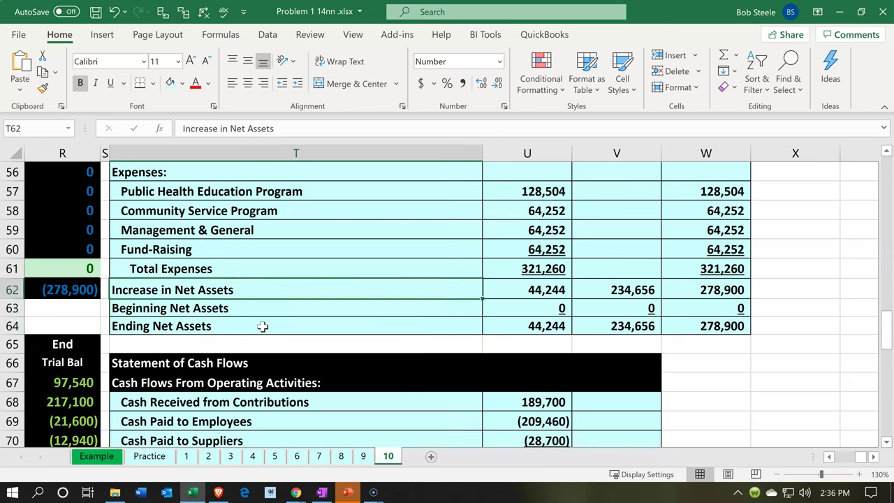
{"action": "key", "text": "Right"}
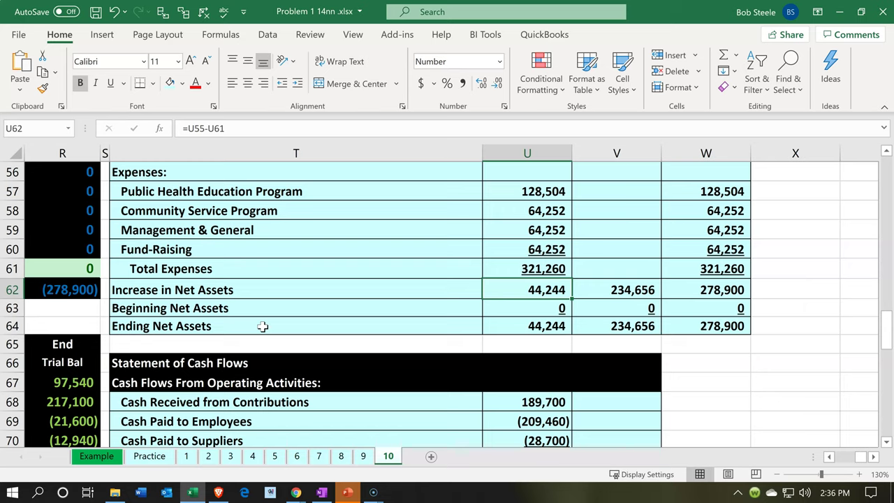
{"action": "key", "text": "Right"}
{"action": "key", "text": "Right"}
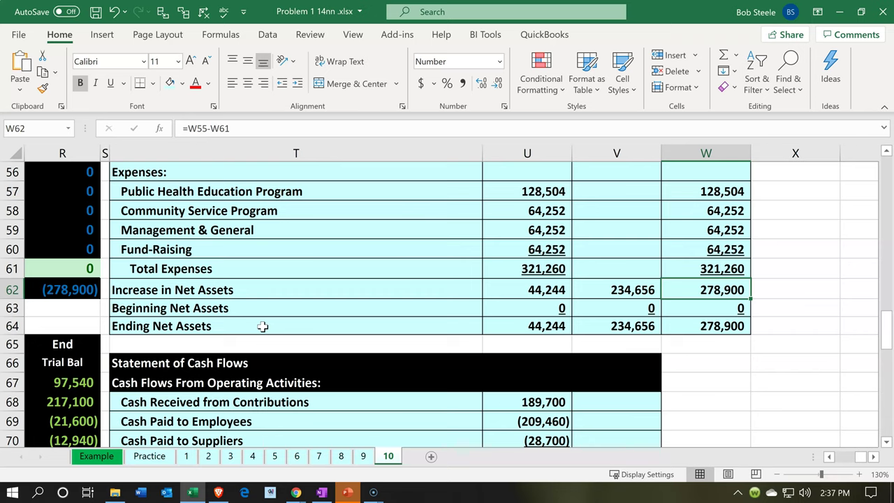
Examine how the Expenses table breaks down Salaries Expense and other expense types under Public Health Education and the other functions.
{"action": "scroll", "coordinate": [262, 327], "scroll_direction": "up", "scroll_amount": 8}
{"action": "scroll", "coordinate": [262, 326], "scroll_direction": "up", "scroll_amount": 6}
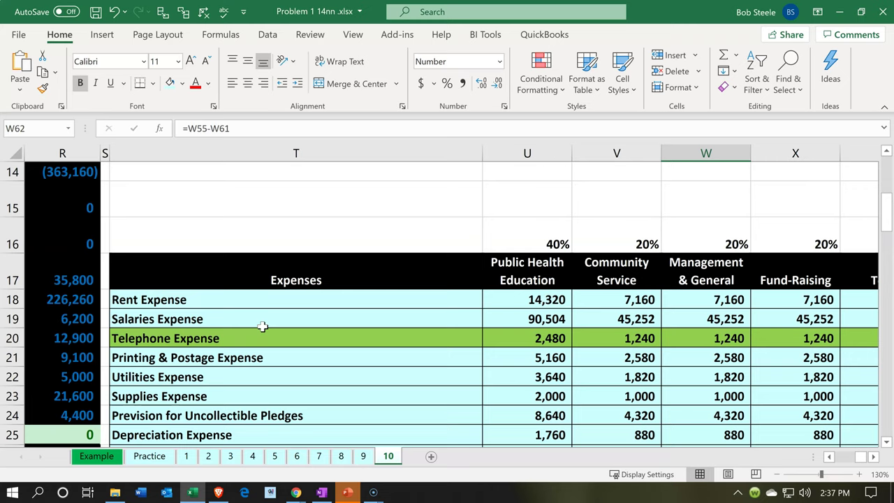
{"action": "left_click", "coordinate": [263, 326]}
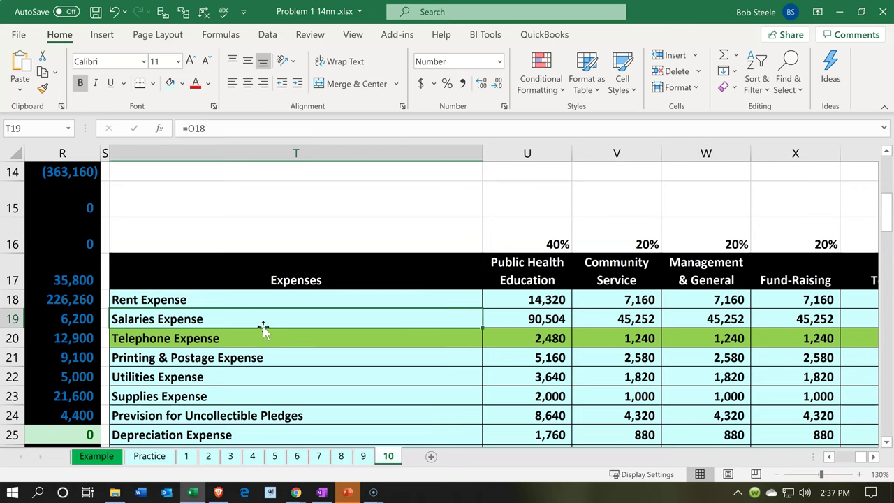
{"action": "left_click", "coordinate": [545, 284]}
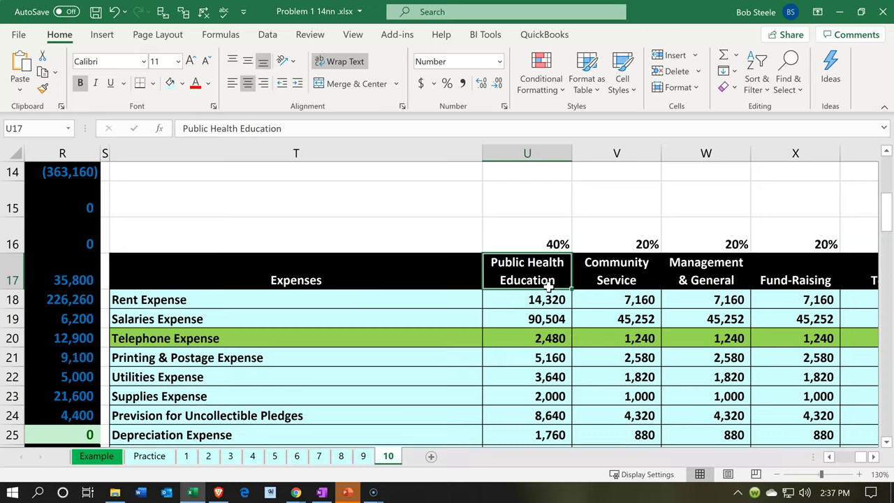
{"action": "scroll", "coordinate": [549, 287], "scroll_direction": "down", "scroll_amount": 9}
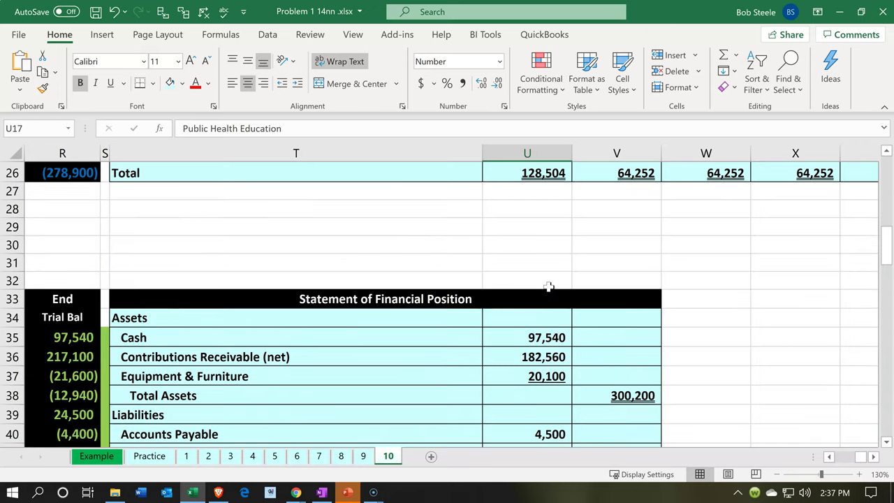
Switch from the worksheet's Statement of Activities to QuickBooks Online and open the Profit and Loss by Class report.
{"action": "scroll", "coordinate": [549, 287], "scroll_direction": "down", "scroll_amount": 1}
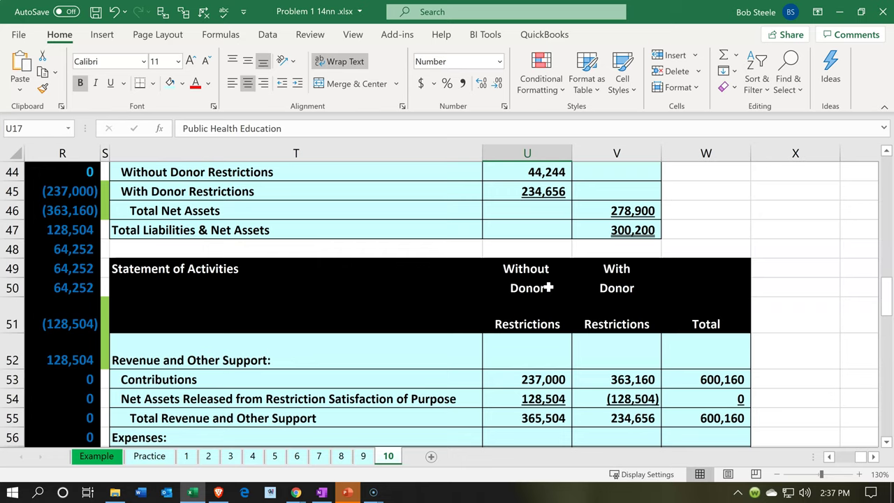
{"action": "scroll", "coordinate": [382, 309], "scroll_direction": "down", "scroll_amount": 1}
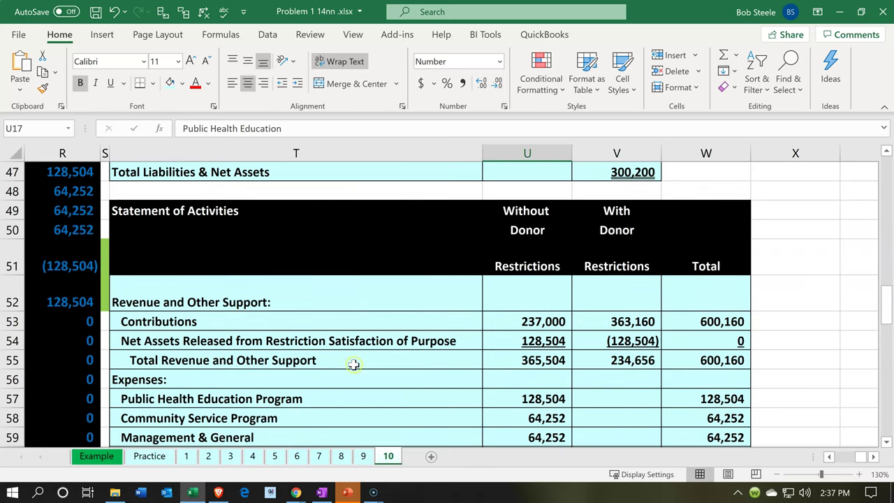
{"action": "left_click", "coordinate": [216, 493]}
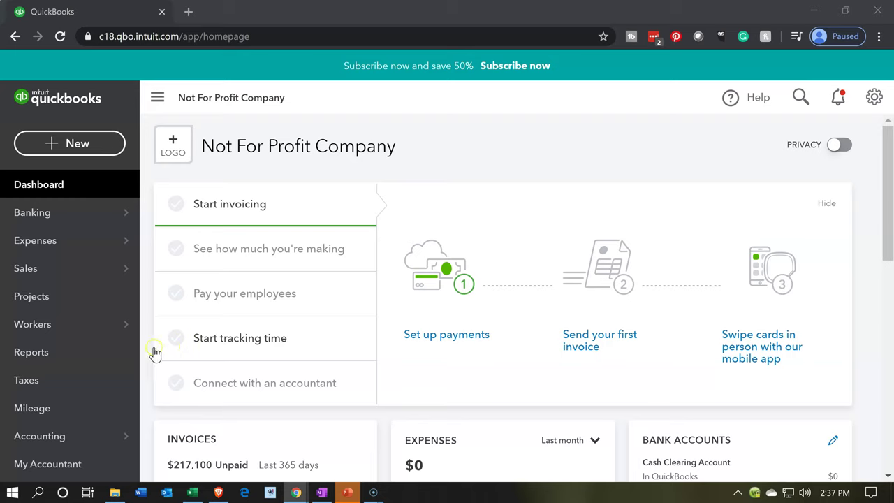
{"action": "left_click", "coordinate": [111, 354]}
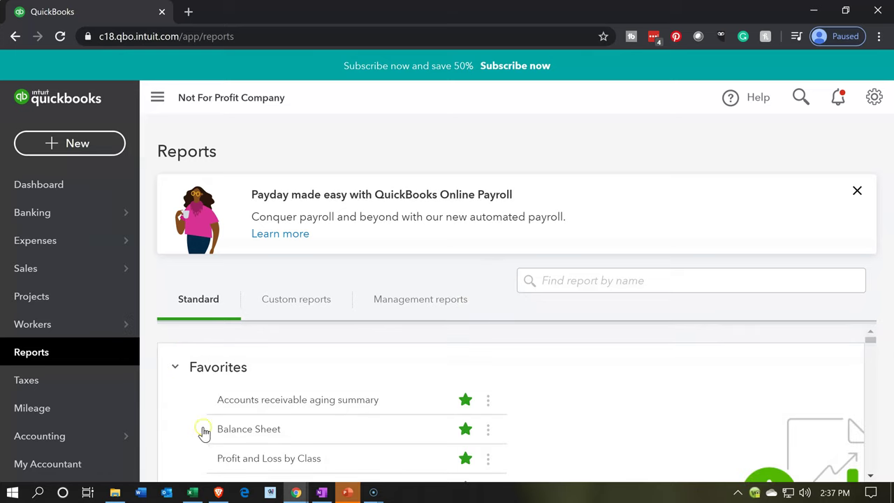
{"action": "left_click", "coordinate": [241, 459]}
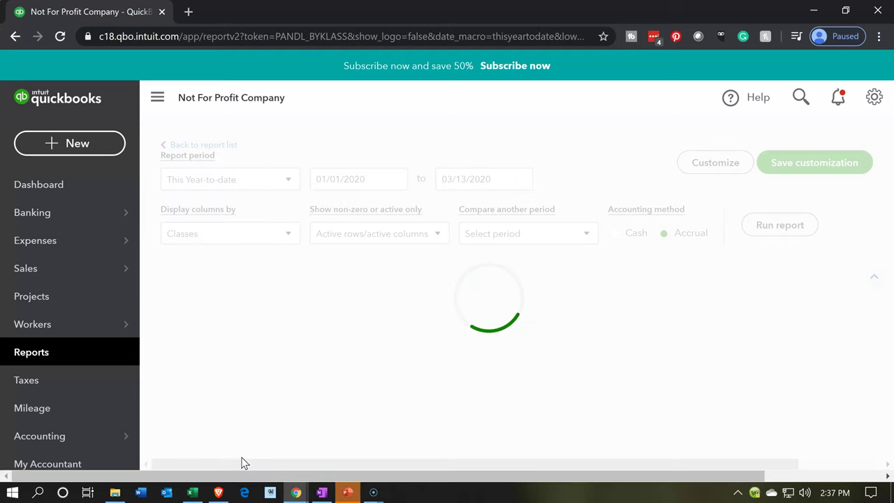
{"action": "scroll", "coordinate": [268, 349], "scroll_direction": "down", "scroll_amount": 3}
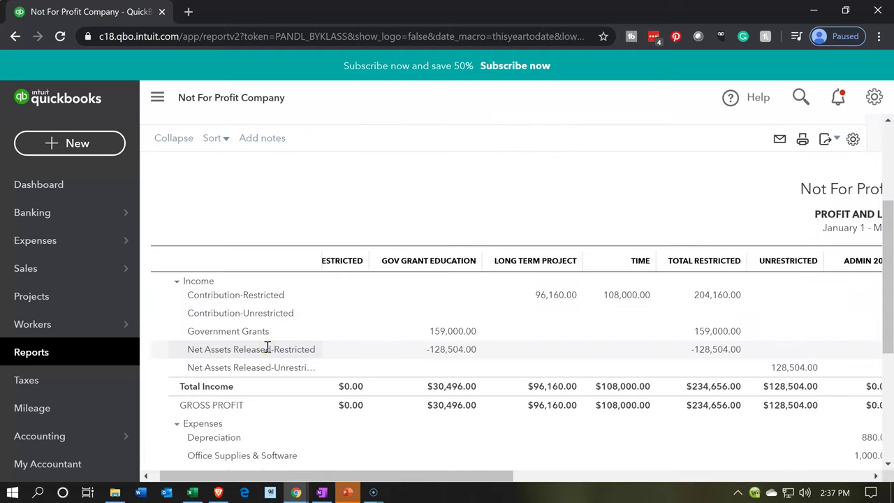
Hide the navigation menu beside the standard Profit and Loss report and enlarge the page.
{"action": "left_click", "coordinate": [157, 97]}
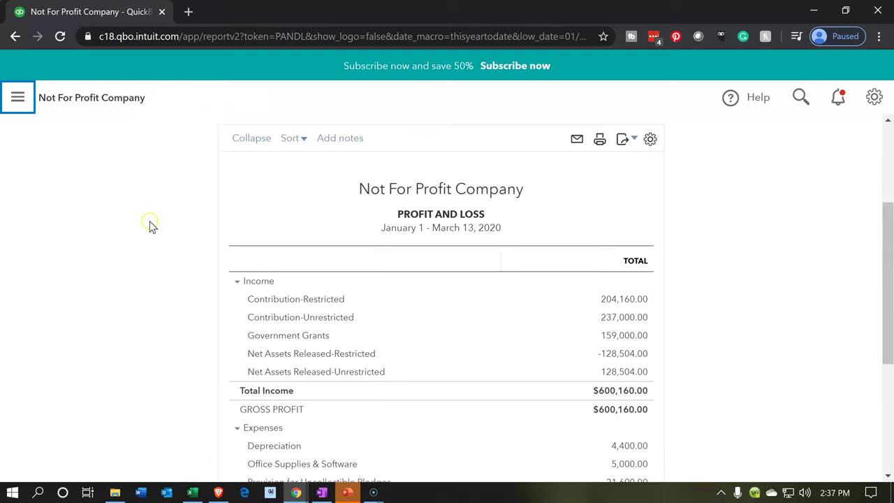
{"action": "key", "text": "ctrl+plus"}
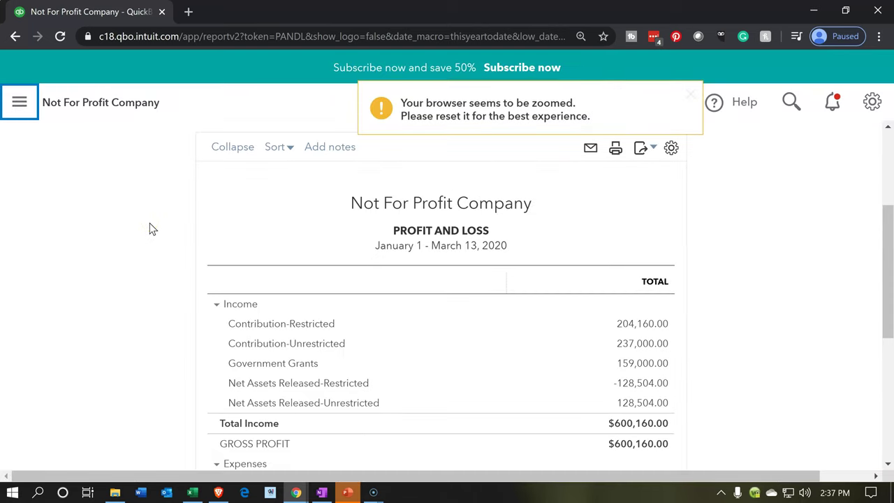
{"action": "key", "text": "ctrl+plus"}
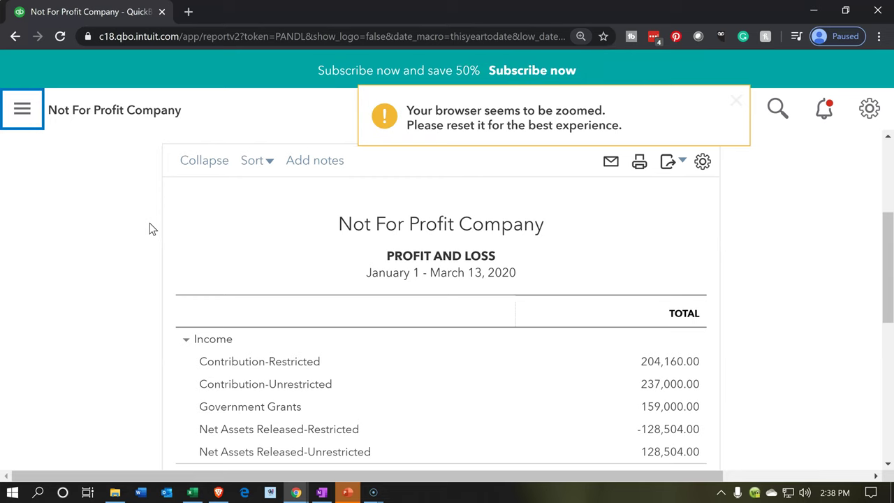
Run the Profit and Loss report for 01/01/2020 to 01/31/2020 and review its income lines.
{"action": "scroll", "coordinate": [150, 229], "scroll_direction": "up", "scroll_amount": 3}
{"action": "left_click", "coordinate": [267, 246]}
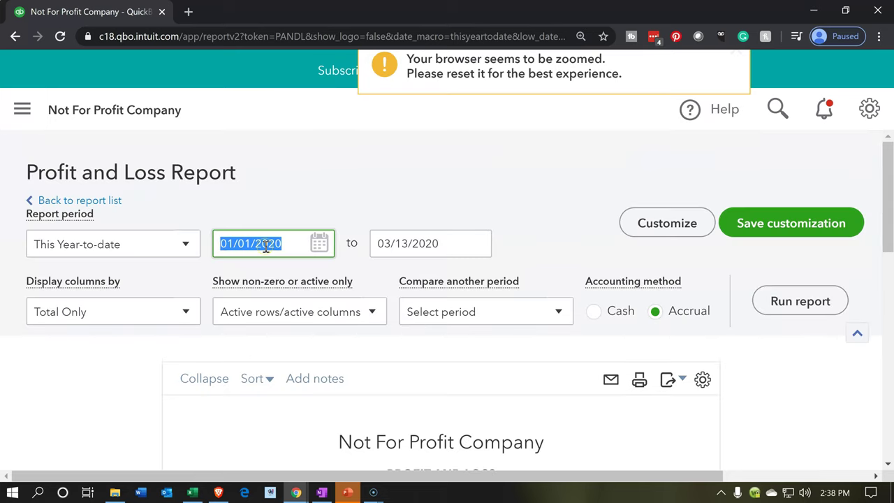
{"action": "key", "text": "Tab"}
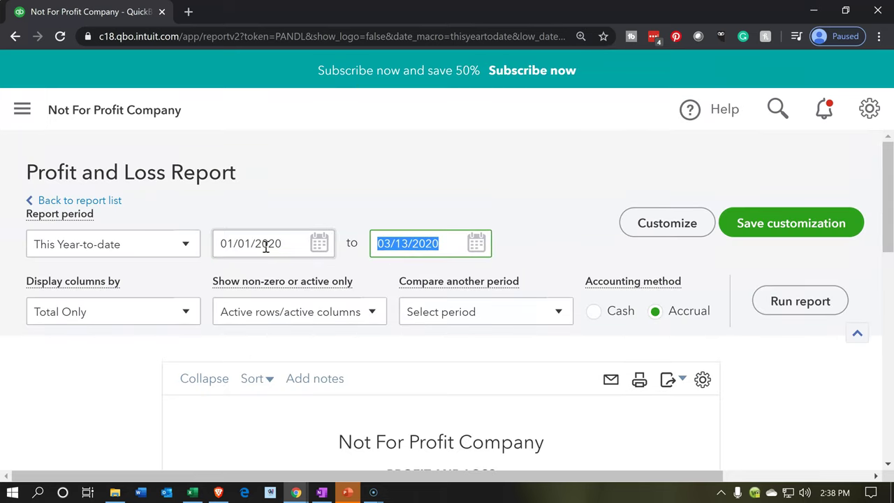
{"action": "type", "text": "01312020"}
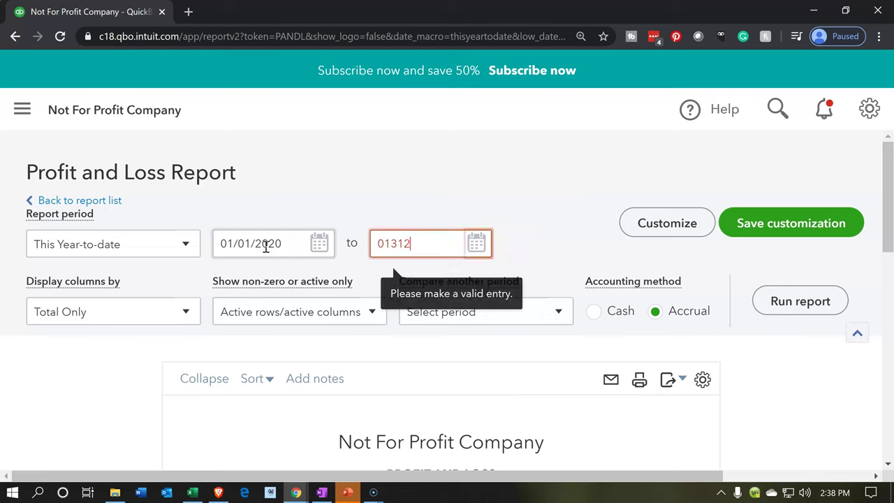
{"action": "key", "text": "Tab"}
{"action": "left_click", "coordinate": [776, 301]}
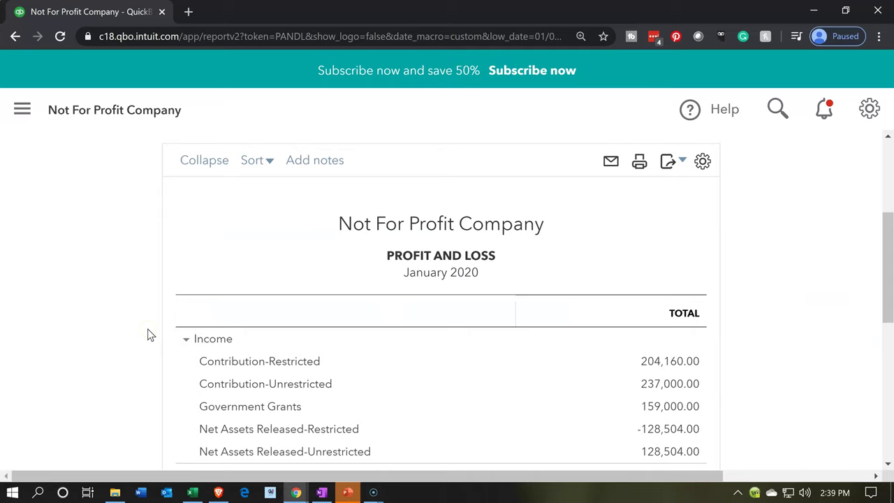
{"action": "left_click", "coordinate": [283, 277]}
{"action": "scroll", "coordinate": [283, 278], "scroll_direction": "down", "scroll_amount": 1}
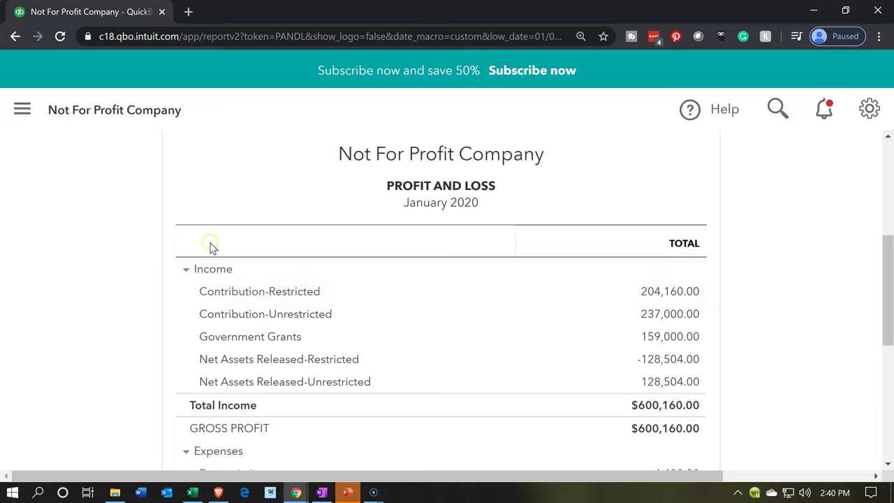
{"action": "mouse_move", "coordinate": [224, 218]}
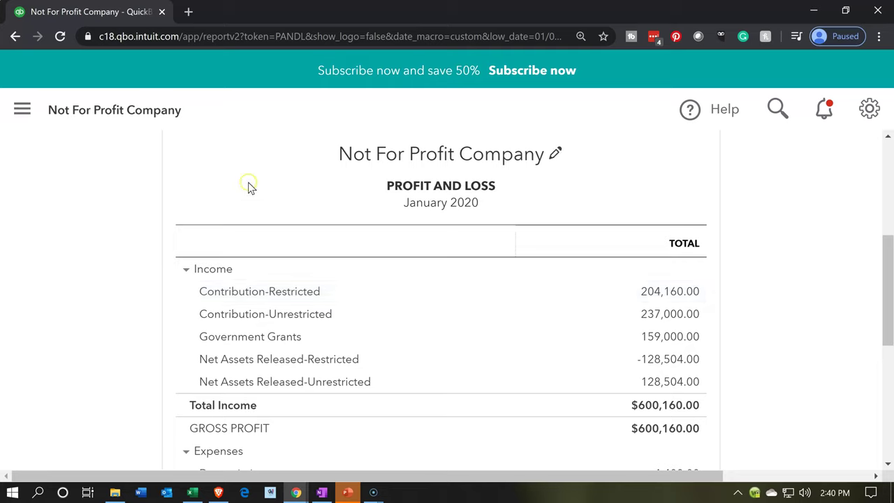
Switch to the Excel worksheet to check the Statement of Activities title and rows, and return to the QuickBooks report.
{"action": "left_click", "coordinate": [193, 492]}
{"action": "left_click", "coordinate": [354, 339]}
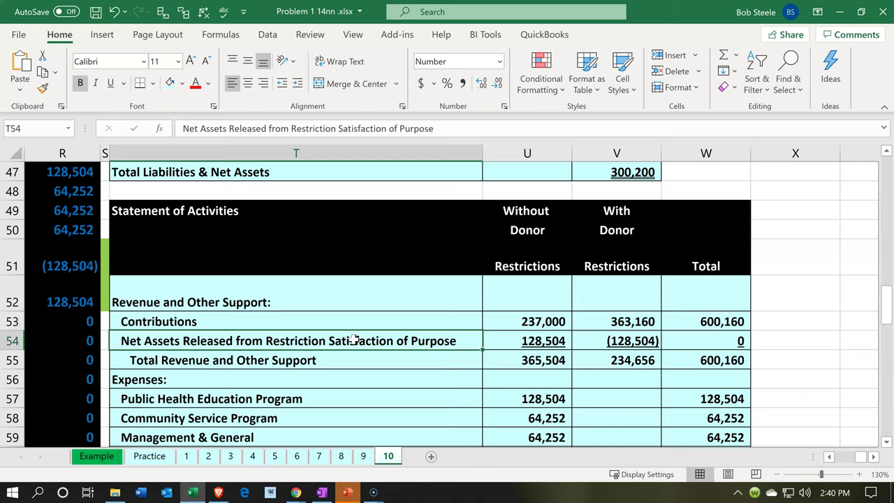
{"action": "double_click", "coordinate": [252, 213]}
{"action": "left_click_drag", "start_coordinate": [253, 211], "coordinate": [93, 211]}
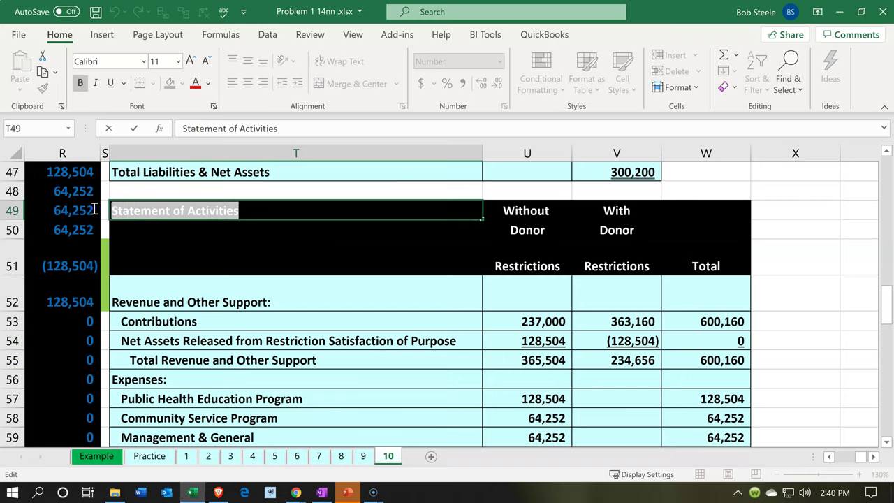
{"action": "left_click", "coordinate": [369, 326]}
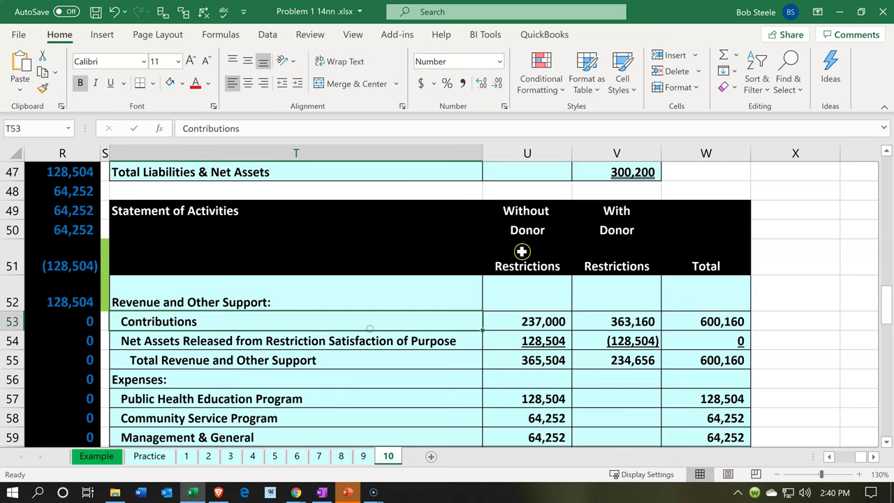
{"action": "left_click", "coordinate": [840, 12]}
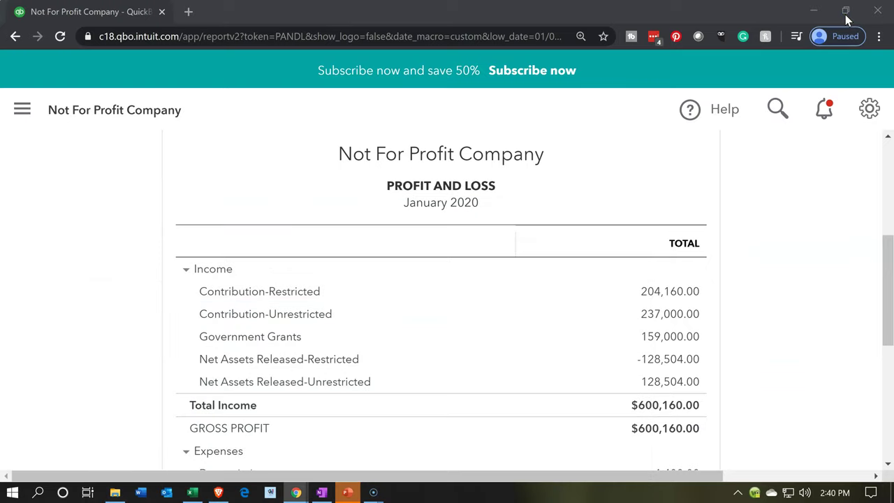
Customize the report header so the report title reads Statement of Activities, and rerun the report.
{"action": "left_click", "coordinate": [510, 191]}
{"action": "scroll", "coordinate": [552, 217], "scroll_direction": "up", "scroll_amount": 4}
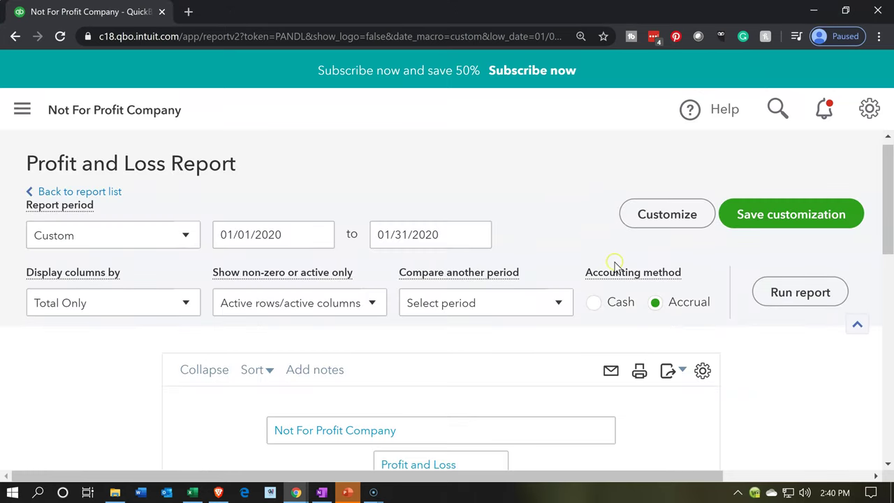
{"action": "left_click", "coordinate": [664, 214]}
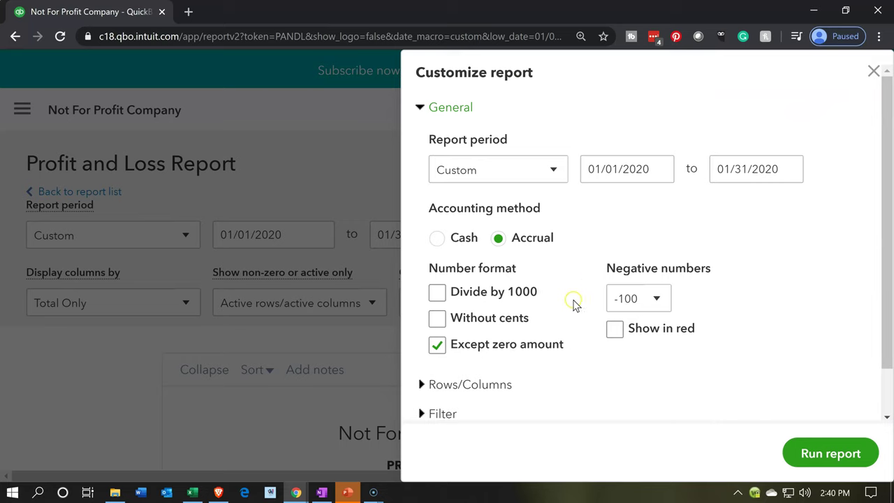
{"action": "scroll", "coordinate": [531, 350], "scroll_direction": "down", "scroll_amount": 1}
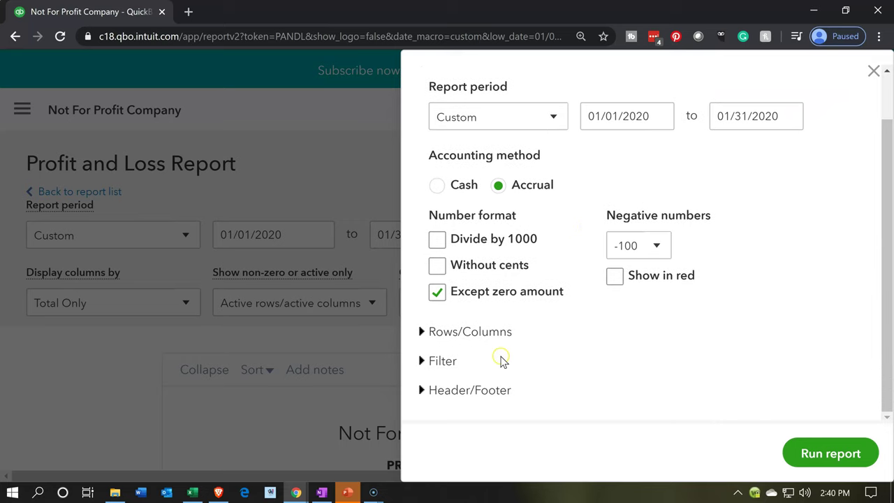
{"action": "left_click", "coordinate": [469, 391]}
{"action": "scroll", "coordinate": [468, 398], "scroll_direction": "down", "scroll_amount": 2}
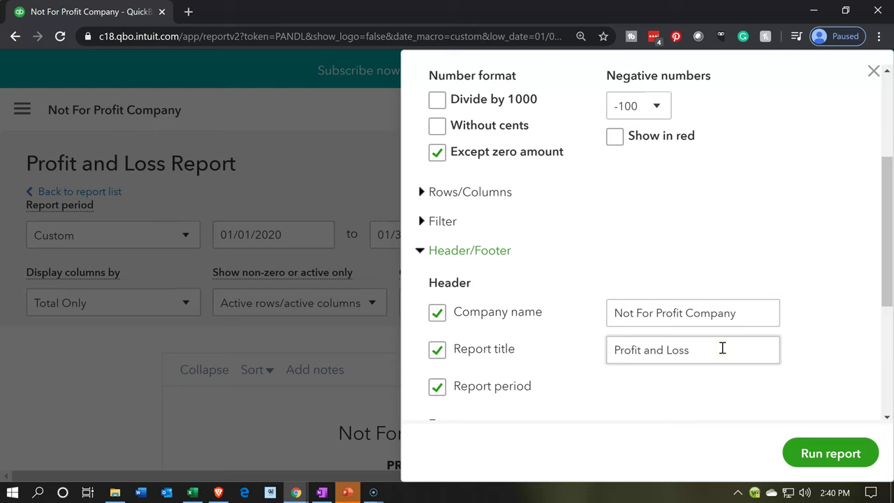
{"action": "key", "text": "Tab"}
{"action": "type", "text": "Statement of Activities"}
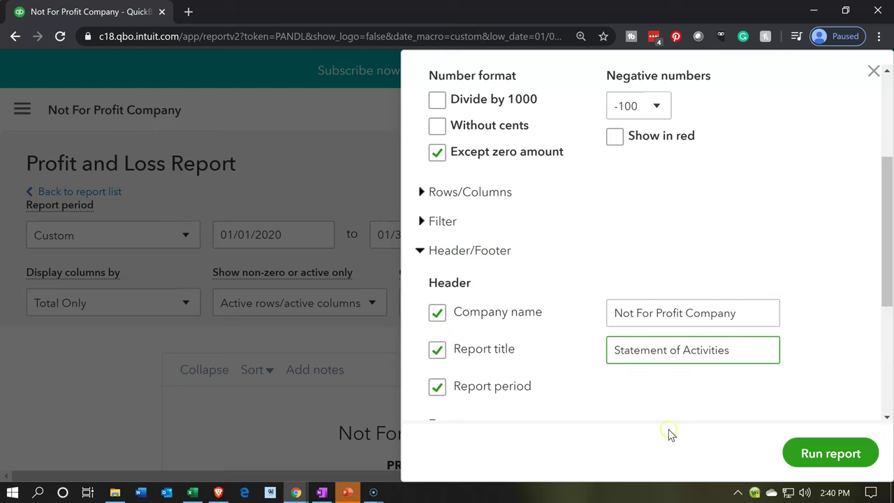
{"action": "left_click", "coordinate": [812, 454]}
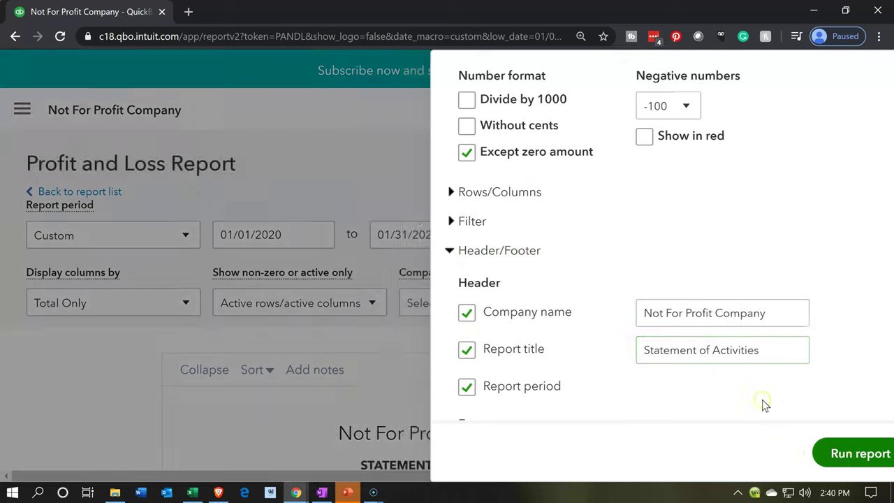
Review the retitled report and collapse its Income and Expenses sections to summary lines.
{"action": "scroll", "coordinate": [742, 387], "scroll_direction": "down", "scroll_amount": 3}
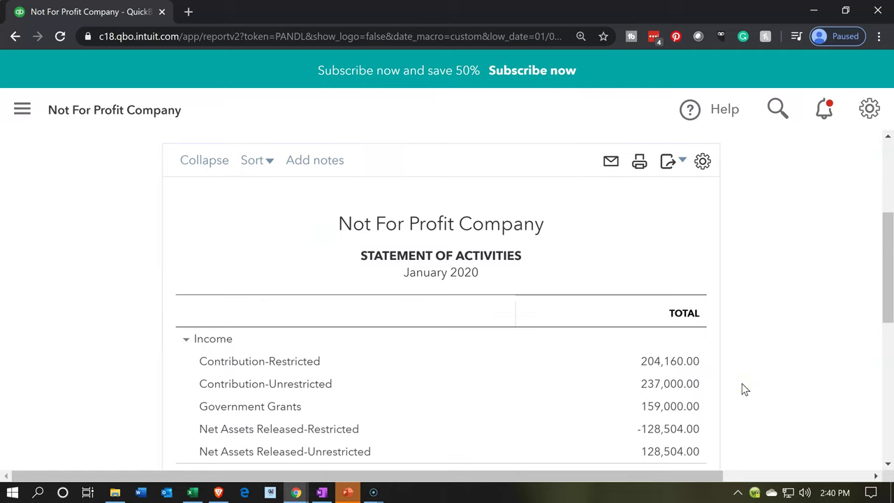
{"action": "scroll", "coordinate": [745, 389], "scroll_direction": "up", "scroll_amount": 2}
{"action": "left_click", "coordinate": [755, 155]}
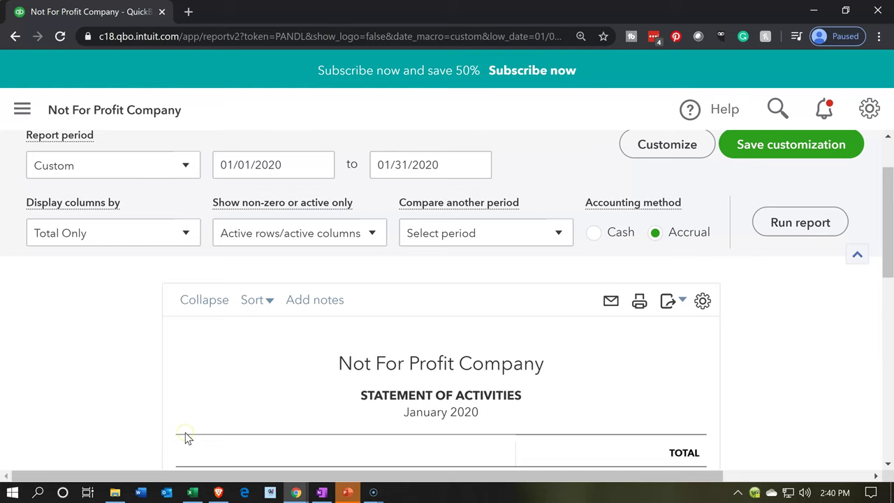
{"action": "scroll", "coordinate": [185, 432], "scroll_direction": "down", "scroll_amount": 1}
{"action": "scroll", "coordinate": [185, 433], "scroll_direction": "down", "scroll_amount": 1}
{"action": "left_click", "coordinate": [44, 374]}
{"action": "scroll", "coordinate": [84, 352], "scroll_direction": "down", "scroll_amount": 1}
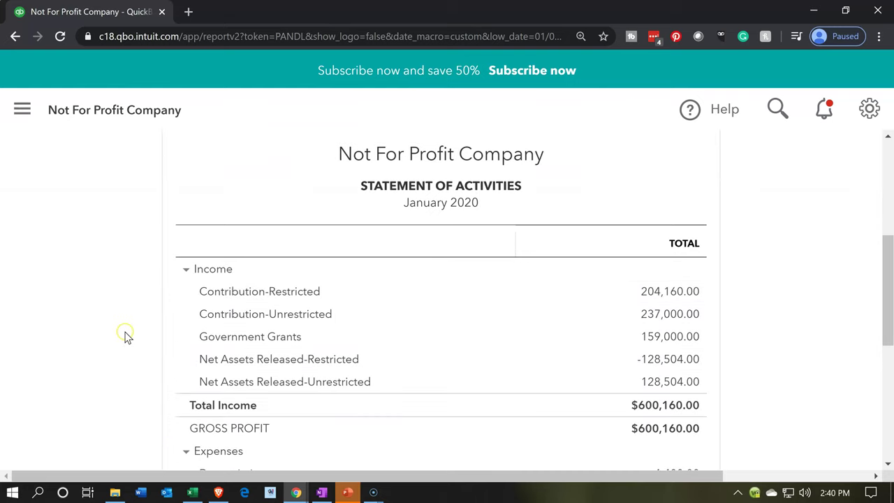
{"action": "left_click", "coordinate": [187, 269]}
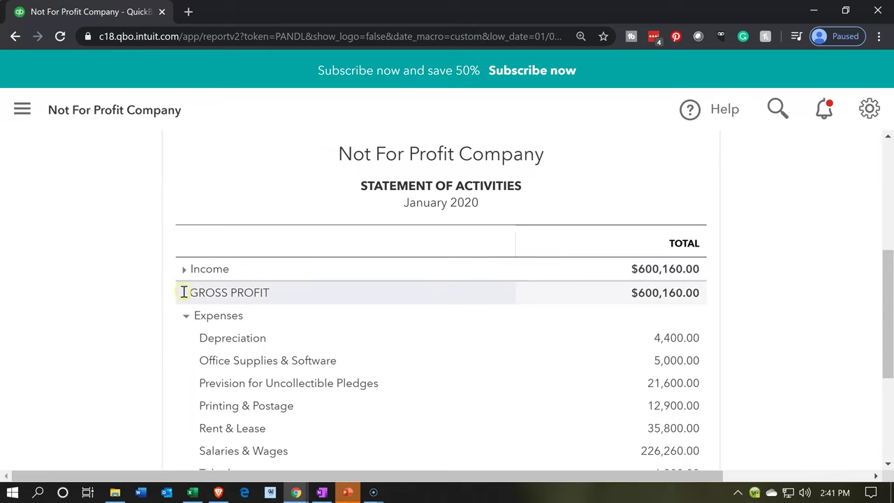
{"action": "left_click", "coordinate": [187, 317]}
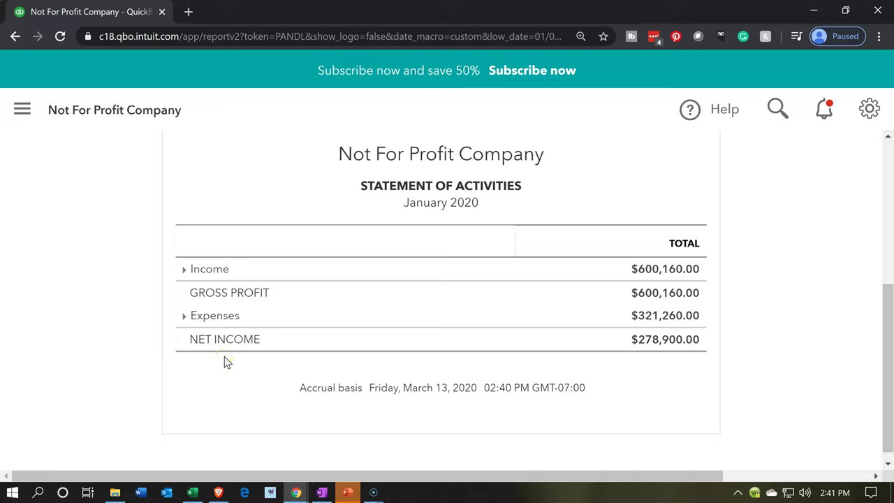
Expand the Income and Expenses sections again and examine their individual accounts down to net income.
{"action": "left_click", "coordinate": [184, 272]}
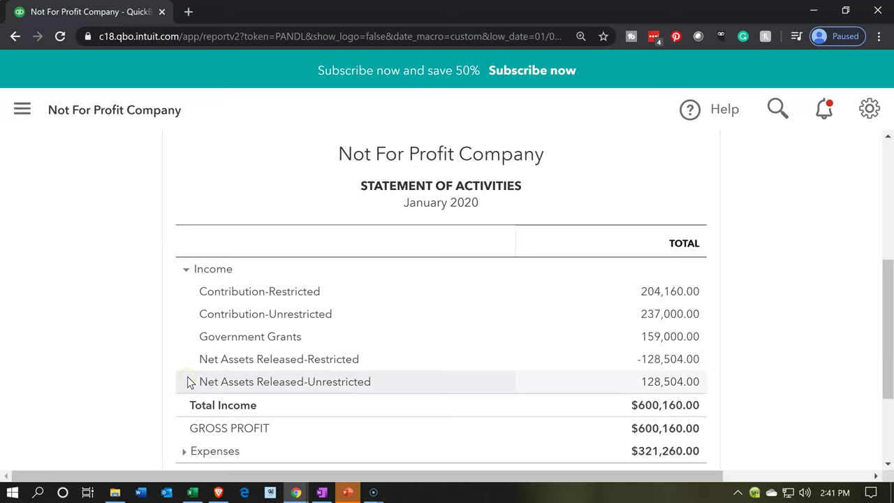
{"action": "scroll", "coordinate": [189, 382], "scroll_direction": "down", "scroll_amount": 1}
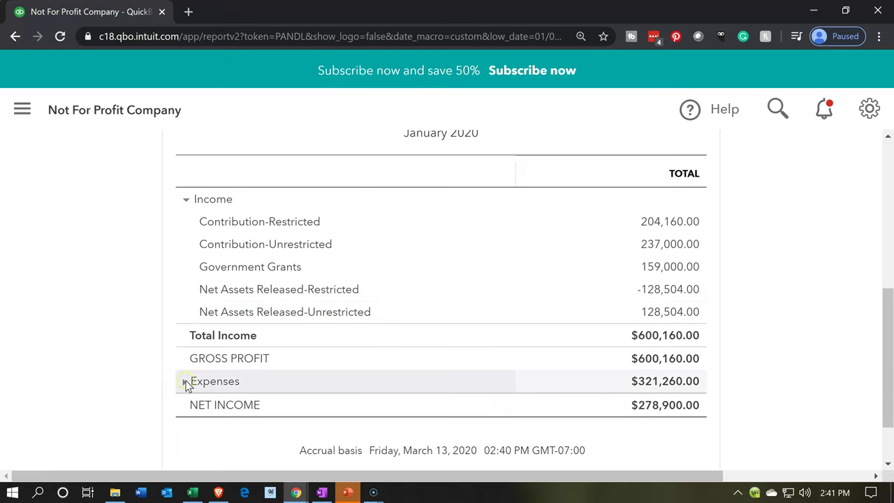
{"action": "left_click", "coordinate": [186, 383]}
{"action": "scroll", "coordinate": [187, 386], "scroll_direction": "down", "scroll_amount": 2}
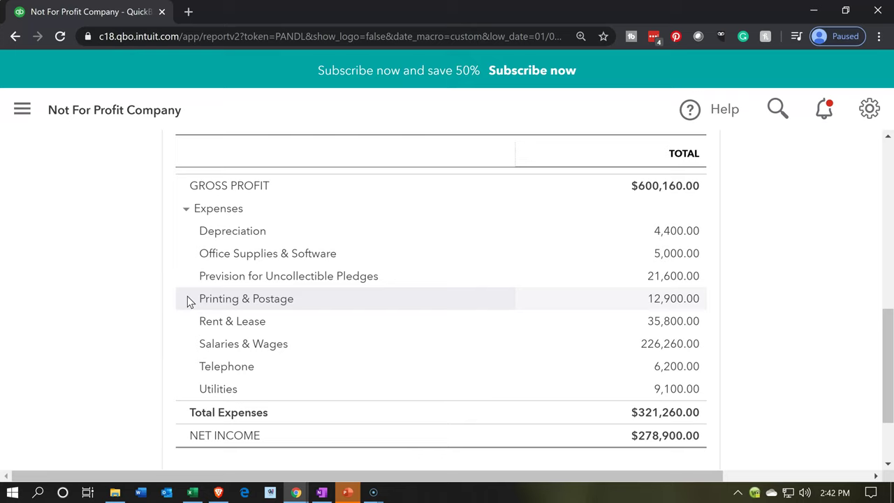
{"action": "scroll", "coordinate": [189, 301], "scroll_direction": "up", "scroll_amount": 5}
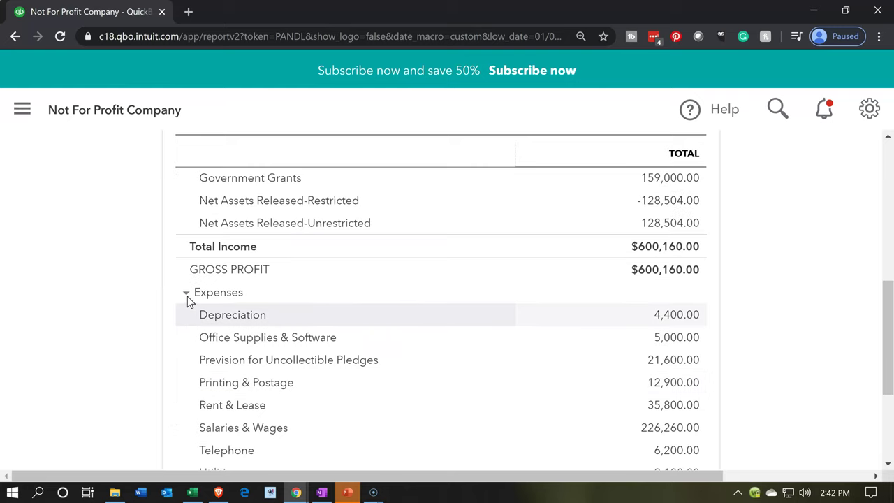
{"action": "scroll", "coordinate": [189, 301], "scroll_direction": "up", "scroll_amount": 1}
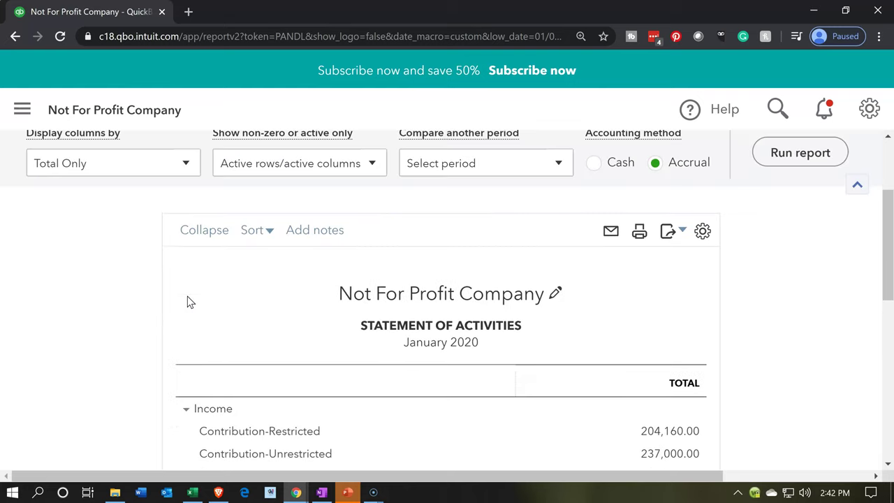
Display the report columns by Classes, rerun the report, and examine the restricted and unrestricted class columns across to the total.
{"action": "left_click", "coordinate": [187, 164]}
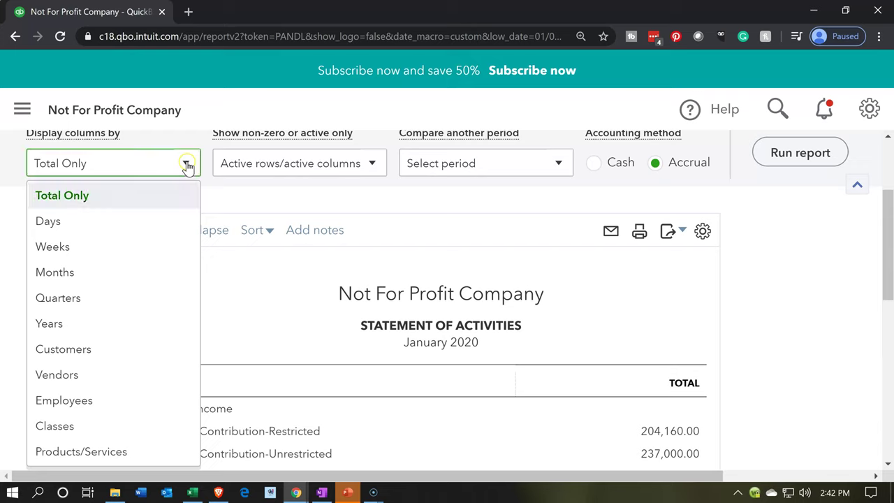
{"action": "left_click", "coordinate": [88, 433]}
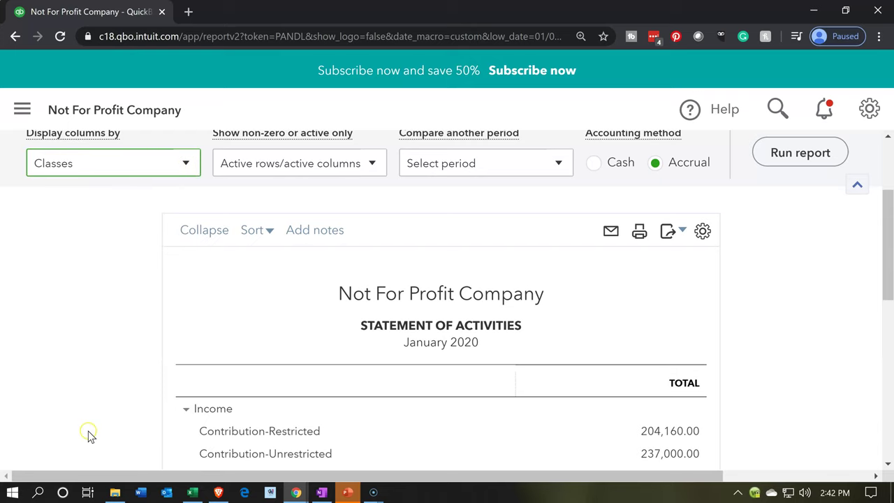
{"action": "left_click", "coordinate": [769, 161]}
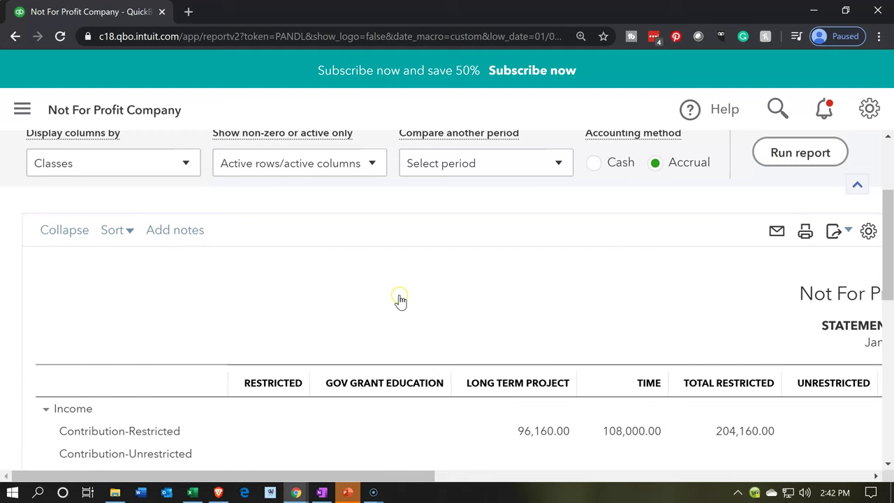
{"action": "scroll", "coordinate": [399, 301], "scroll_direction": "down", "scroll_amount": 2}
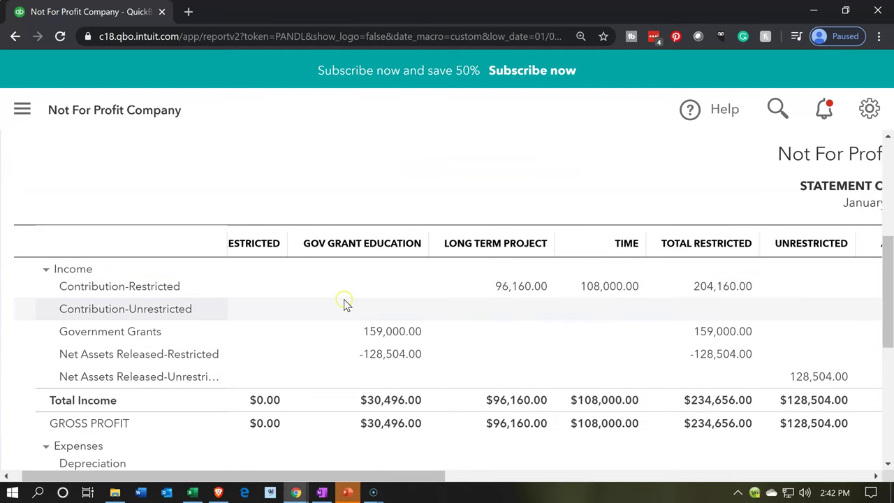
{"action": "left_click", "coordinate": [271, 278]}
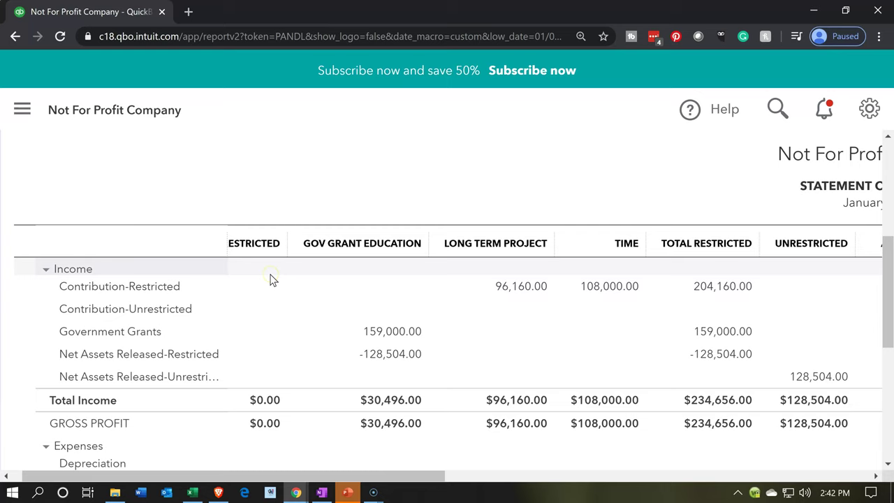
{"action": "left_click", "coordinate": [647, 263]}
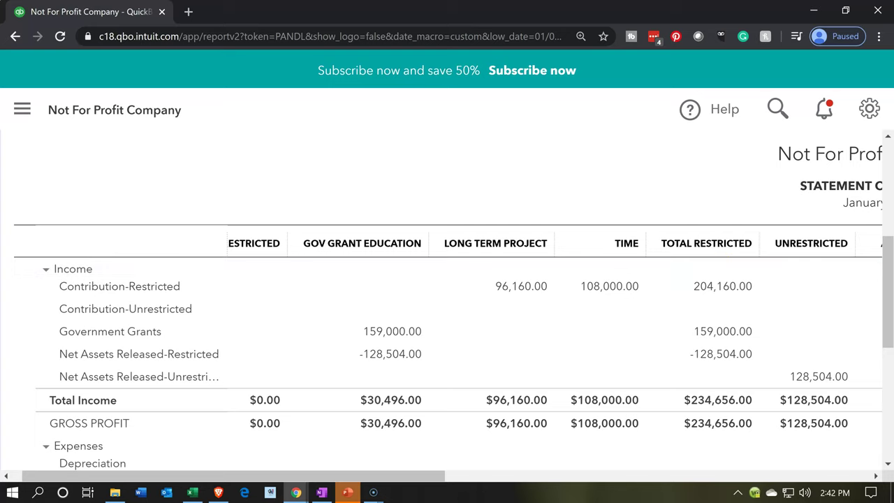
{"action": "left_click_drag", "start_coordinate": [451, 475], "coordinate": [829, 465]}
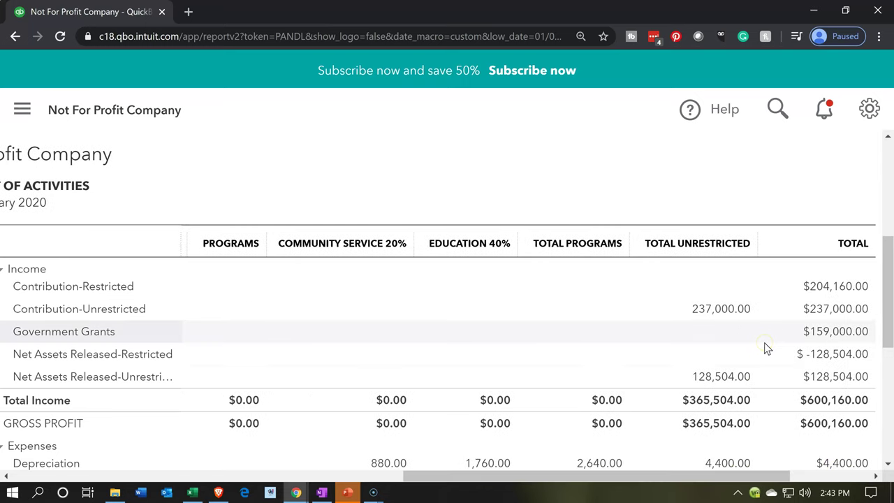
{"action": "left_click", "coordinate": [763, 406]}
Review the classes available in the report's Class filter, and close the customization settings without applying the filter.
{"action": "scroll", "coordinate": [763, 409], "scroll_direction": "up", "scroll_amount": 5}
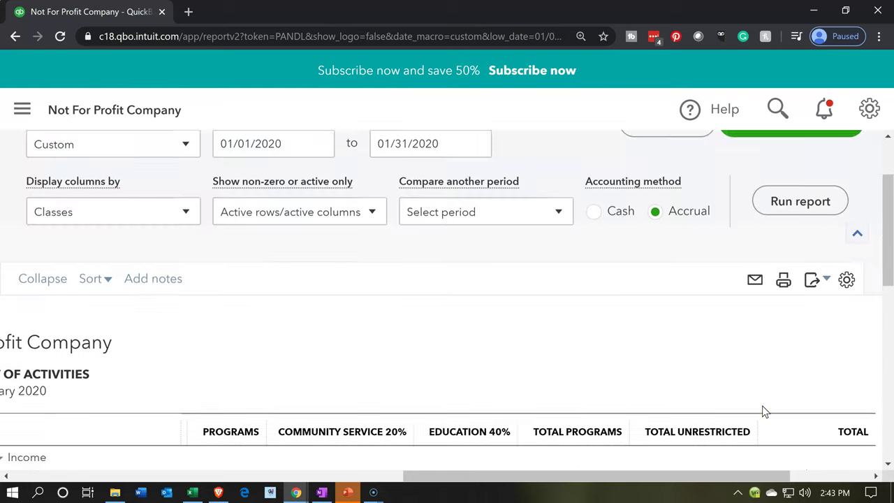
{"action": "left_click", "coordinate": [695, 286]}
{"action": "left_click", "coordinate": [677, 227]}
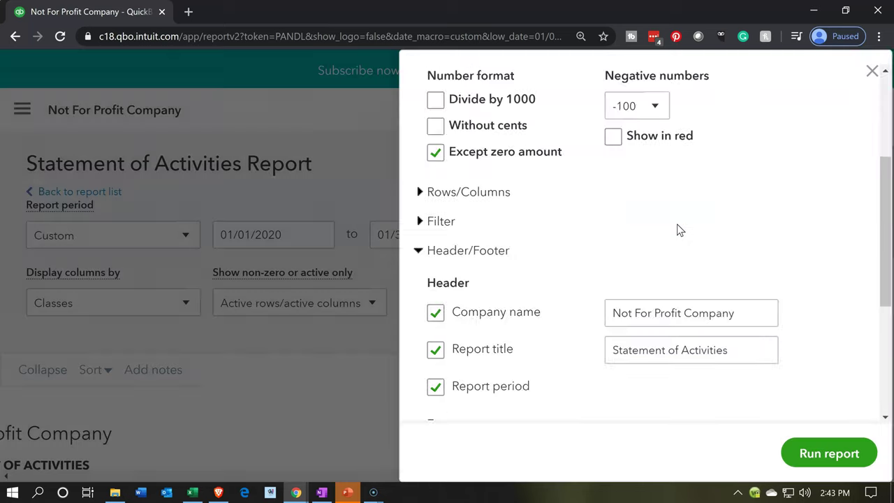
{"action": "scroll", "coordinate": [609, 242], "scroll_direction": "down", "scroll_amount": 2}
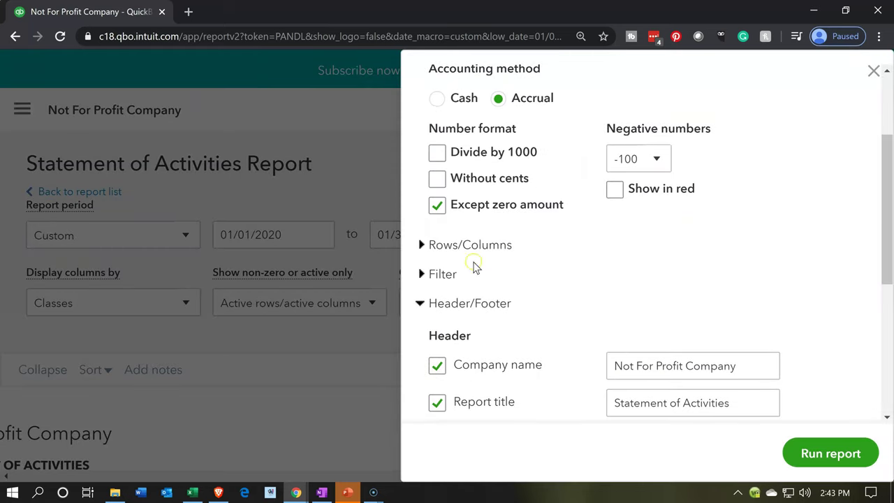
{"action": "left_click", "coordinate": [442, 278]}
{"action": "scroll", "coordinate": [488, 293], "scroll_direction": "down", "scroll_amount": 1}
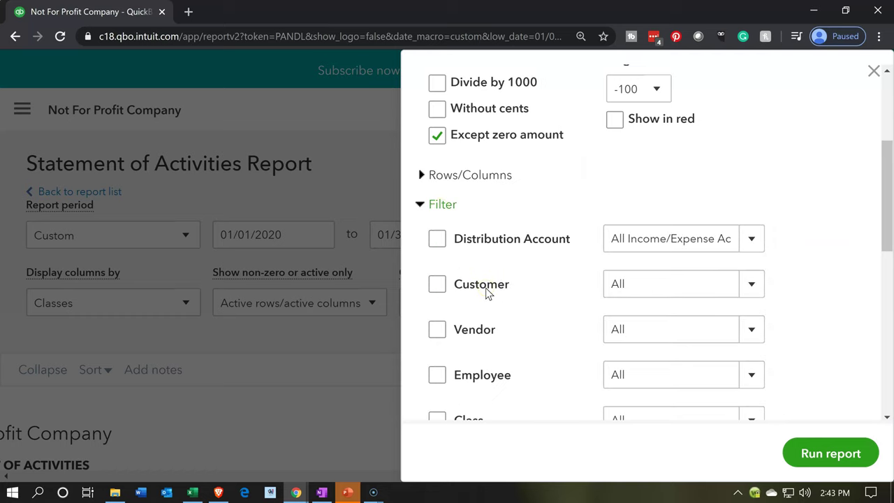
{"action": "scroll", "coordinate": [487, 293], "scroll_direction": "down", "scroll_amount": 1}
{"action": "left_click", "coordinate": [439, 349]}
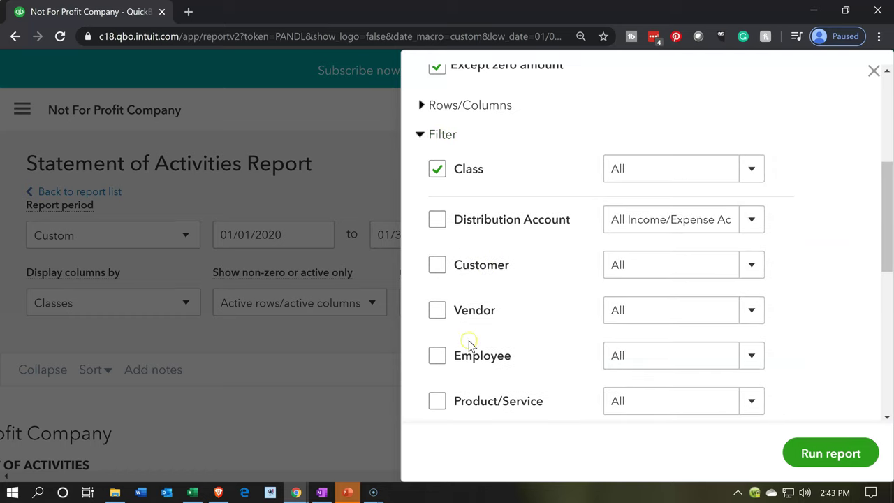
{"action": "left_click", "coordinate": [749, 175]}
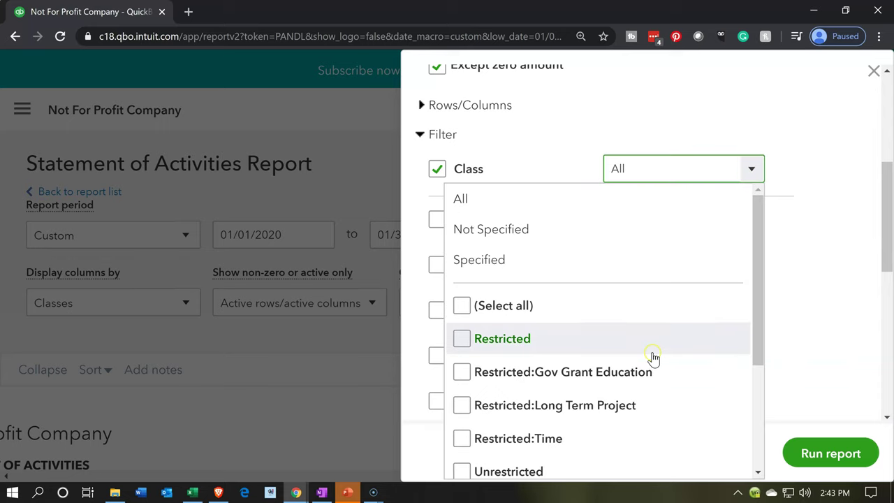
{"action": "scroll", "coordinate": [650, 374], "scroll_direction": "down", "scroll_amount": 1}
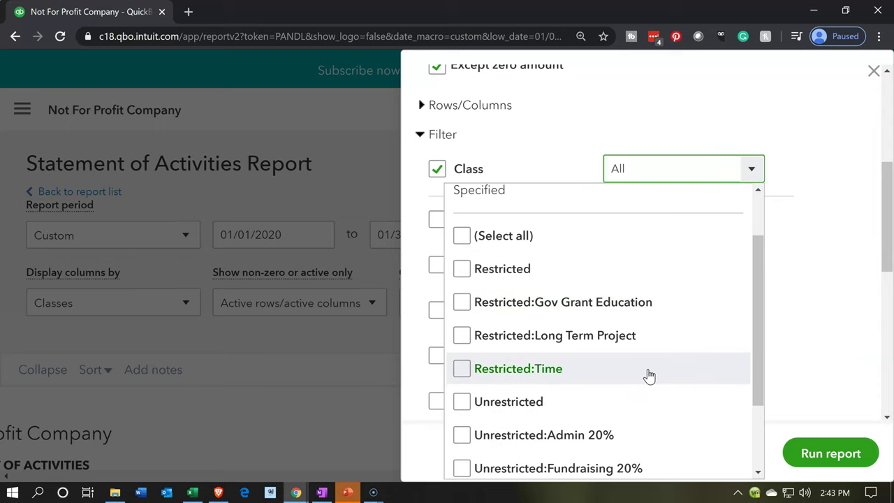
{"action": "scroll", "coordinate": [650, 376], "scroll_direction": "down", "scroll_amount": 1}
{"action": "scroll", "coordinate": [649, 376], "scroll_direction": "down", "scroll_amount": 1}
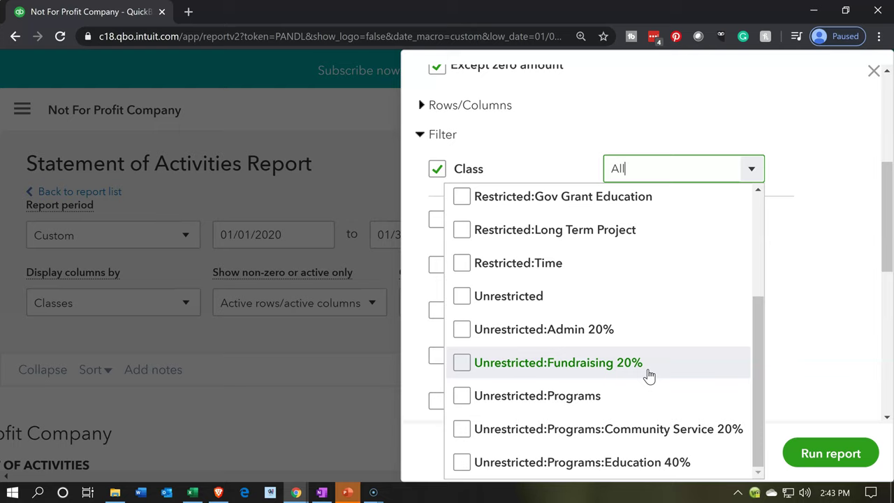
{"action": "left_click", "coordinate": [871, 77]}
{"action": "left_click", "coordinate": [871, 77]}
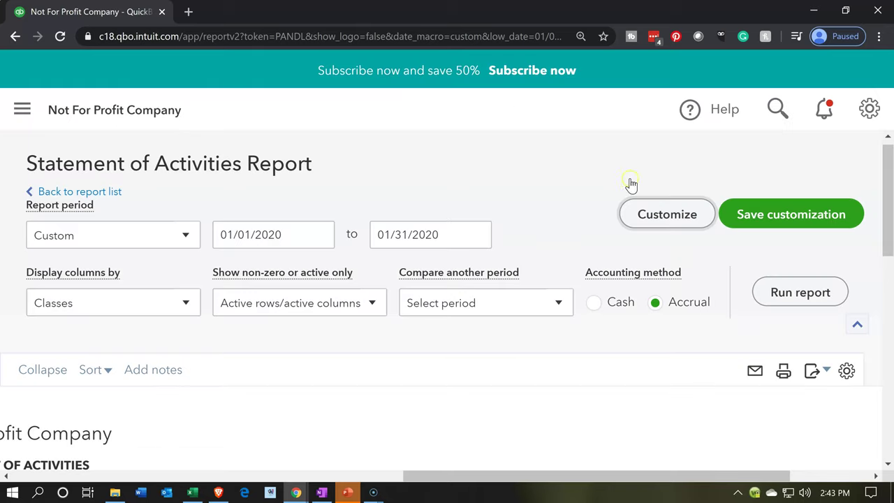
Examine the income rows across all class columns, from Restricted and its subclasses to Total Unrestricted and Total.
{"action": "scroll", "coordinate": [431, 321], "scroll_direction": "down", "scroll_amount": 1}
{"action": "scroll", "coordinate": [429, 318], "scroll_direction": "down", "scroll_amount": 3}
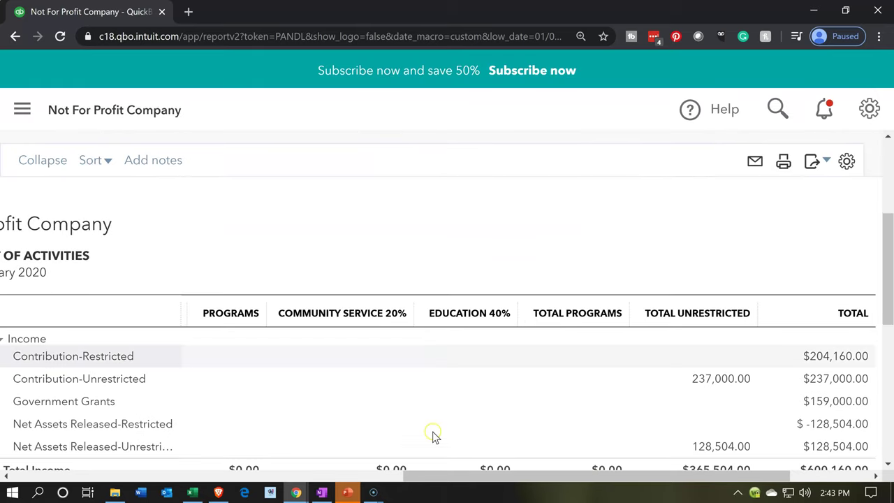
{"action": "left_click_drag", "start_coordinate": [372, 479], "coordinate": [2, 456]}
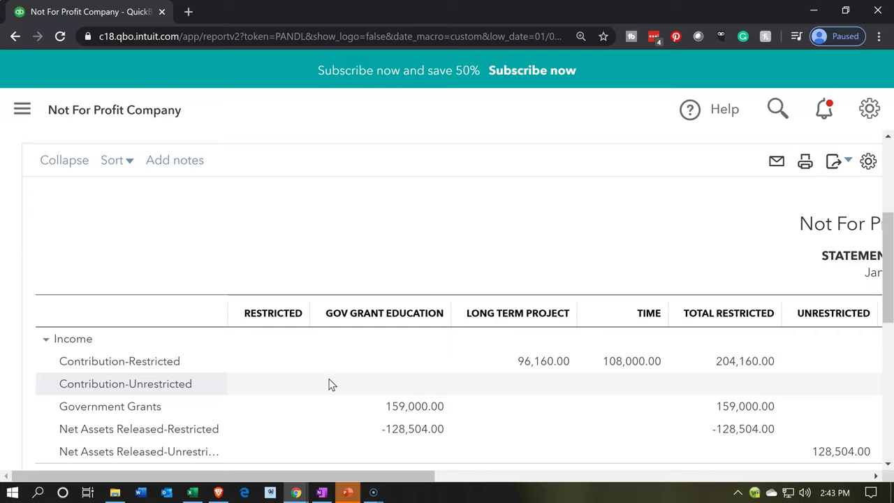
{"action": "left_click", "coordinate": [368, 294]}
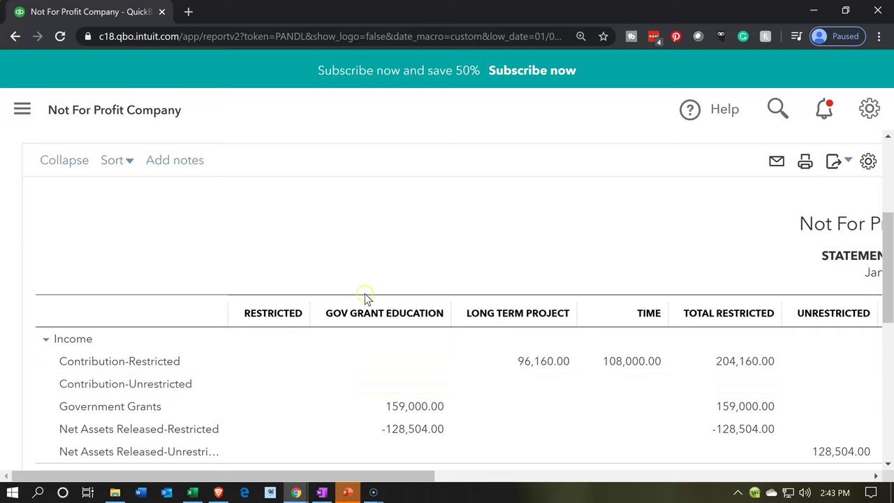
{"action": "left_click", "coordinate": [272, 280]}
{"action": "left_click_drag", "start_coordinate": [423, 477], "coordinate": [790, 480]}
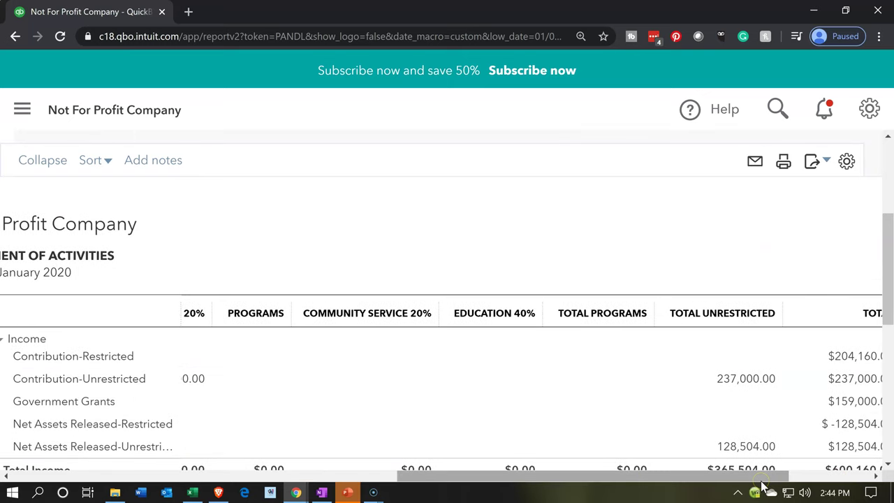
{"action": "left_click", "coordinate": [876, 476]}
{"action": "left_click_drag", "start_coordinate": [722, 476], "coordinate": [288, 477]}
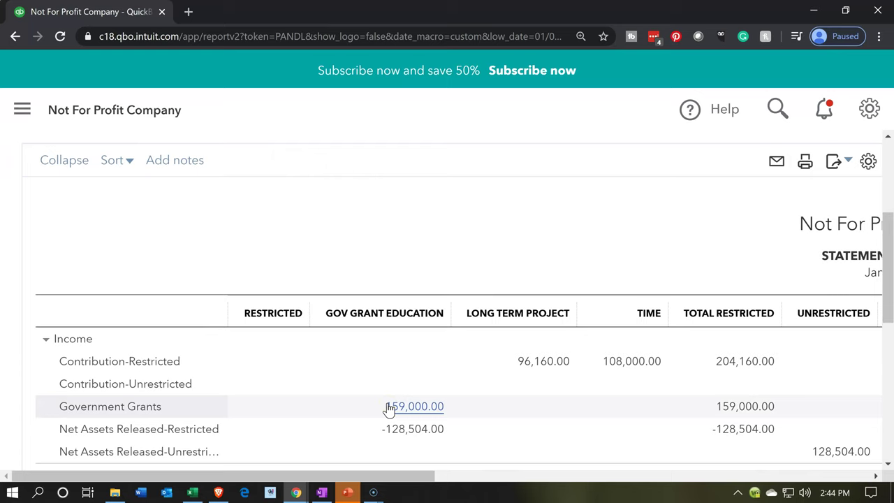
{"action": "scroll", "coordinate": [389, 410], "scroll_direction": "up", "scroll_amount": 3}
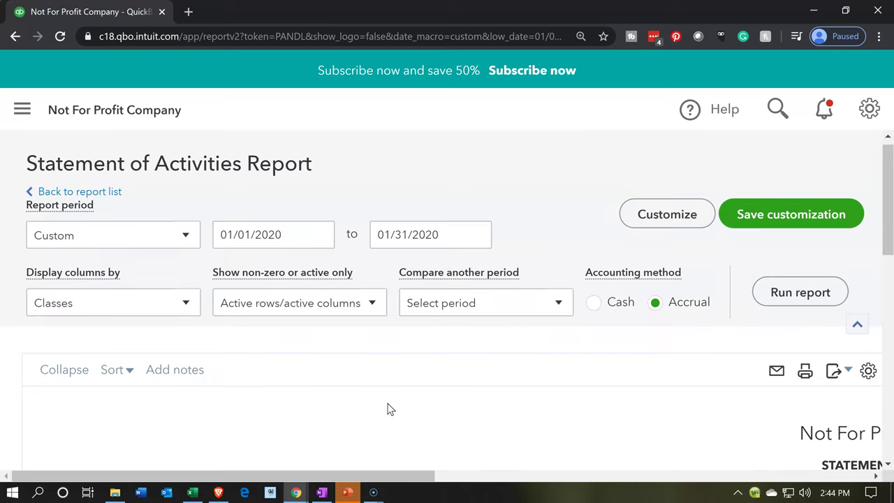
{"action": "scroll", "coordinate": [389, 410], "scroll_direction": "down", "scroll_amount": 3}
{"action": "scroll", "coordinate": [389, 410], "scroll_direction": "up", "scroll_amount": 3}
Save the customized report under the name Statement of Activities, without a group or sharing.
{"action": "left_click", "coordinate": [764, 230]}
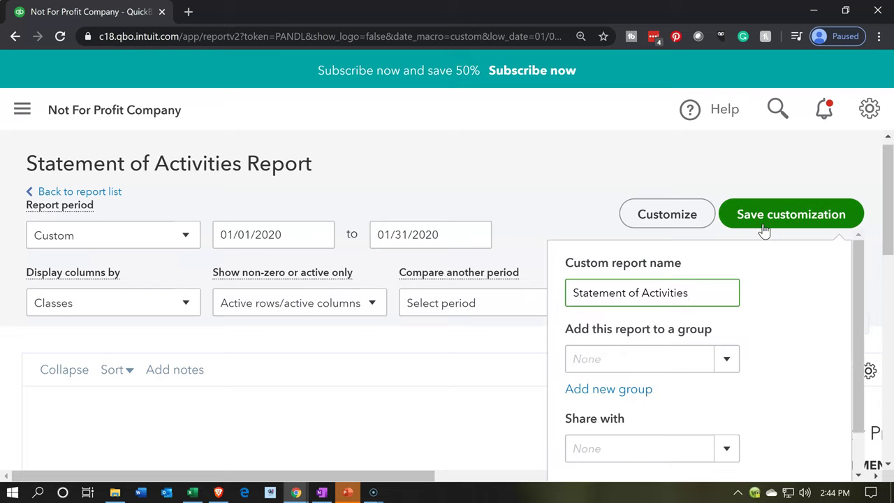
{"action": "left_click", "coordinate": [730, 292]}
{"action": "scroll", "coordinate": [730, 292], "scroll_direction": "down", "scroll_amount": 1}
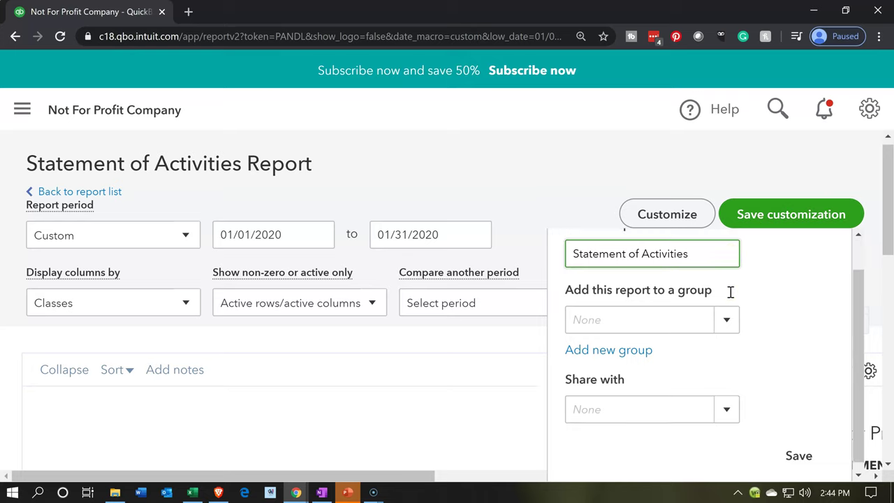
{"action": "left_click", "coordinate": [800, 451]}
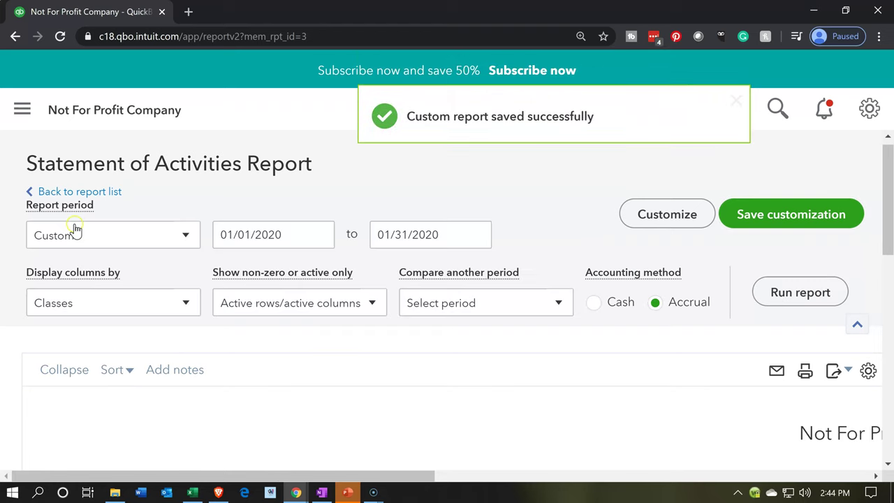
Open the saved Statement of Activities report from the list of custom reports.
{"action": "scroll", "coordinate": [22, 115], "scroll_direction": "down", "scroll_amount": 3}
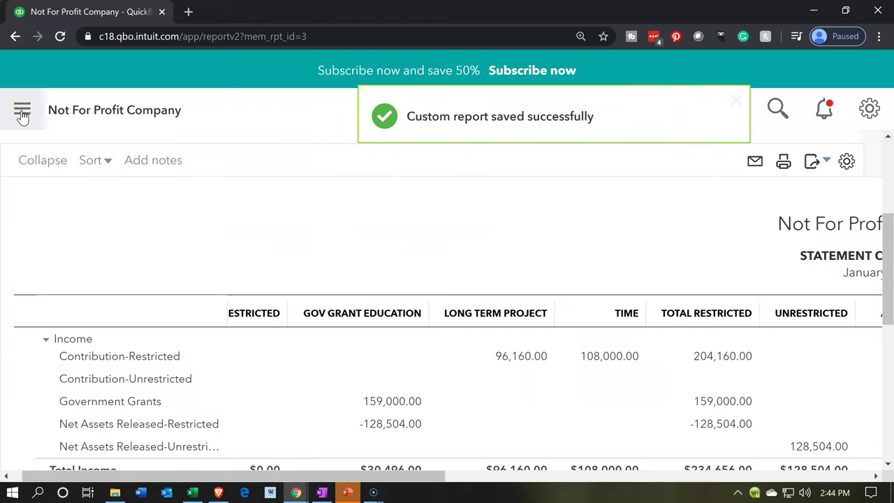
{"action": "left_click", "coordinate": [23, 112]}
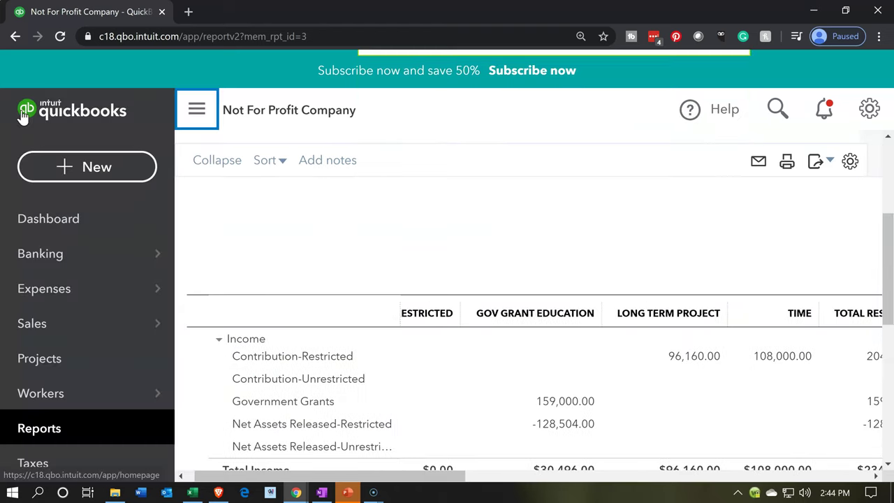
{"action": "left_click", "coordinate": [34, 442]}
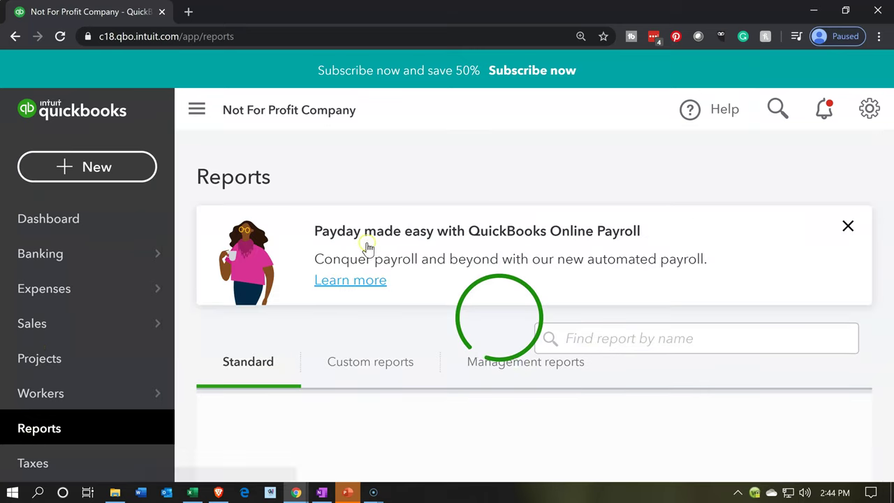
{"action": "left_click", "coordinate": [362, 369]}
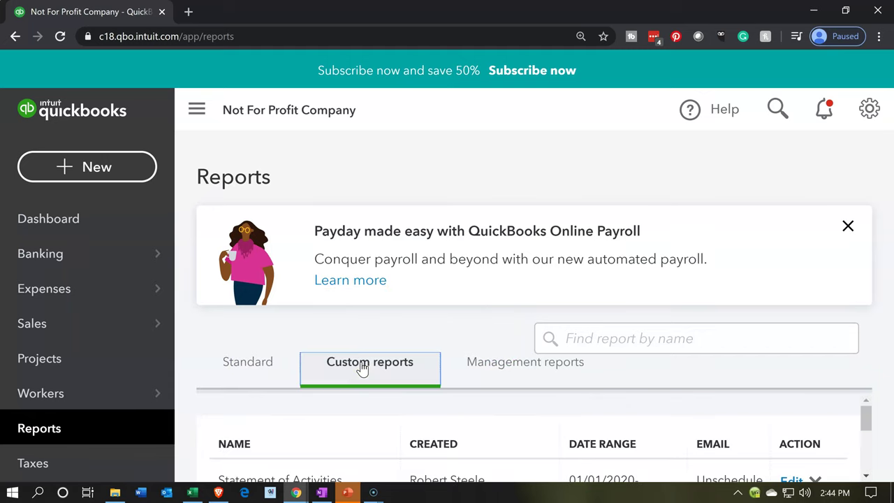
{"action": "scroll", "coordinate": [269, 425], "scroll_direction": "down", "scroll_amount": 1}
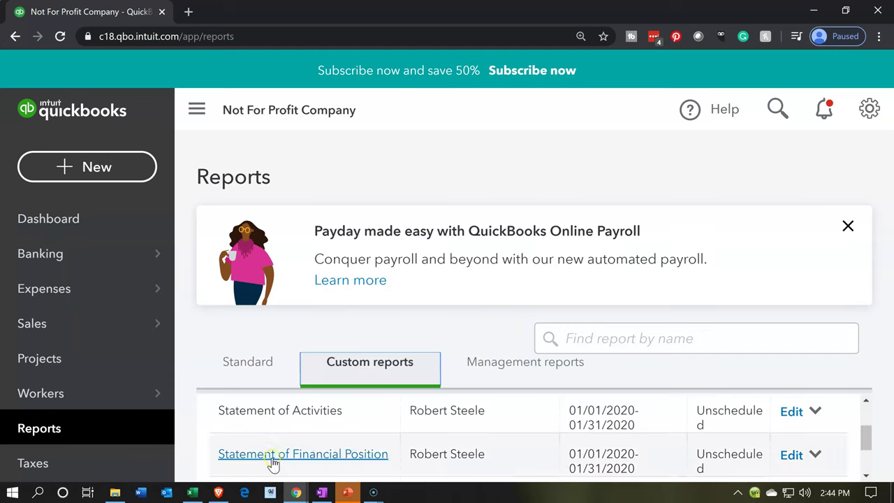
{"action": "left_click", "coordinate": [265, 411]}
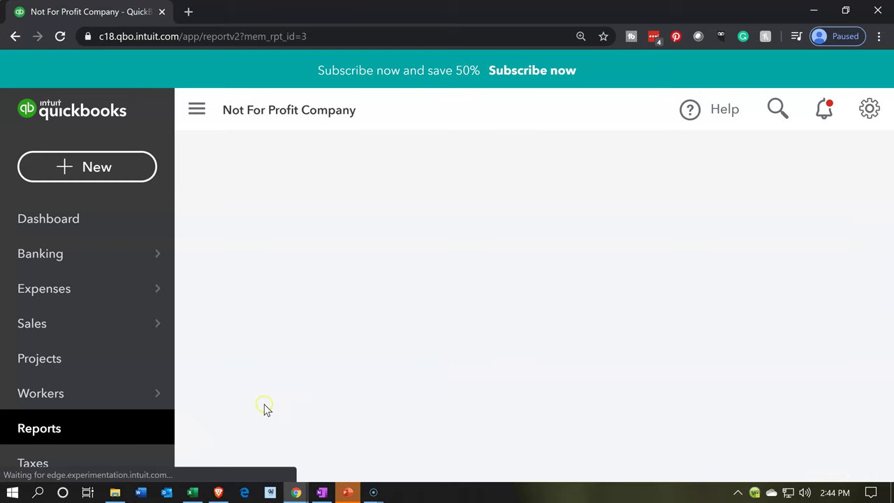
{"action": "scroll", "coordinate": [222, 236], "scroll_direction": "down", "scroll_amount": 3}
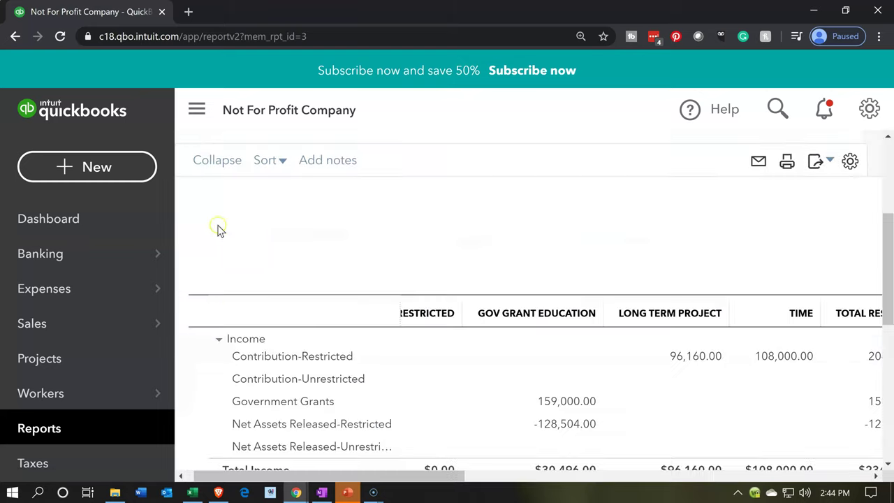
Hide the navigation sidebar and open the print preview of the Statement of Activities report.
{"action": "left_click", "coordinate": [202, 119]}
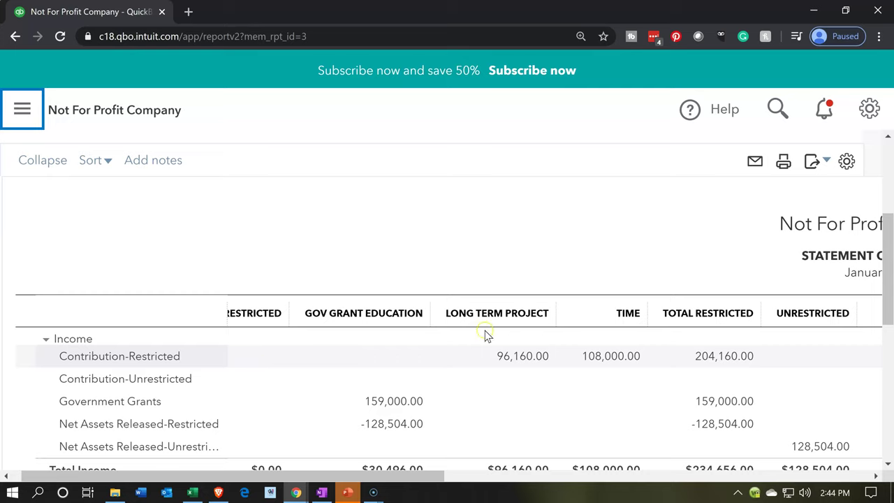
{"action": "left_click_drag", "start_coordinate": [440, 476], "coordinate": [589, 473]}
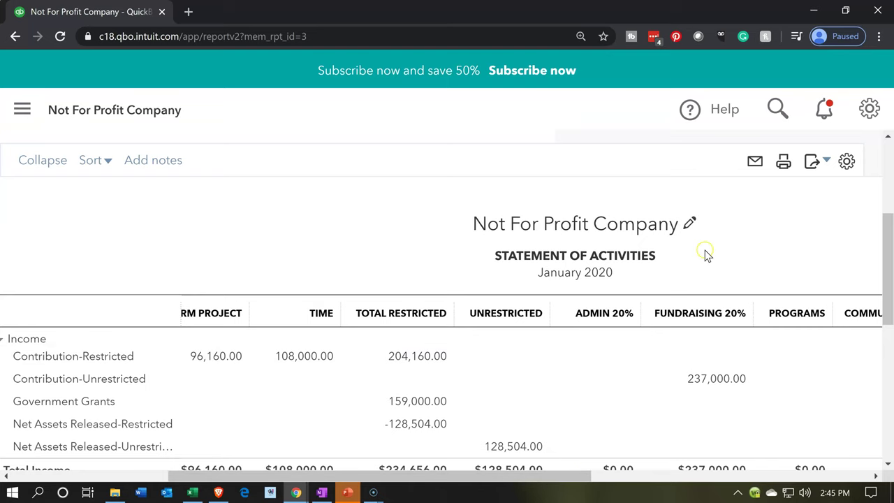
{"action": "left_click", "coordinate": [783, 163]}
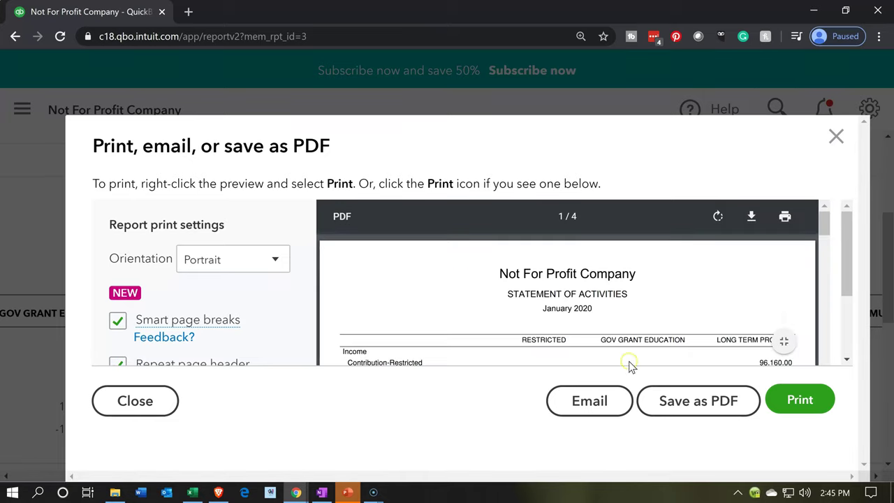
Print all pages of the Statement of Activities report in color to CutePDF Writer.
{"action": "left_click", "coordinate": [801, 405]}
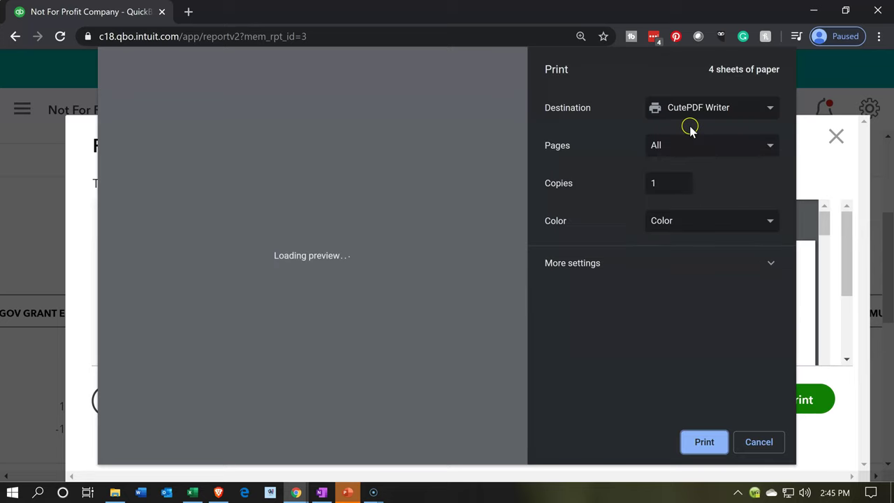
{"action": "left_click", "coordinate": [705, 442]}
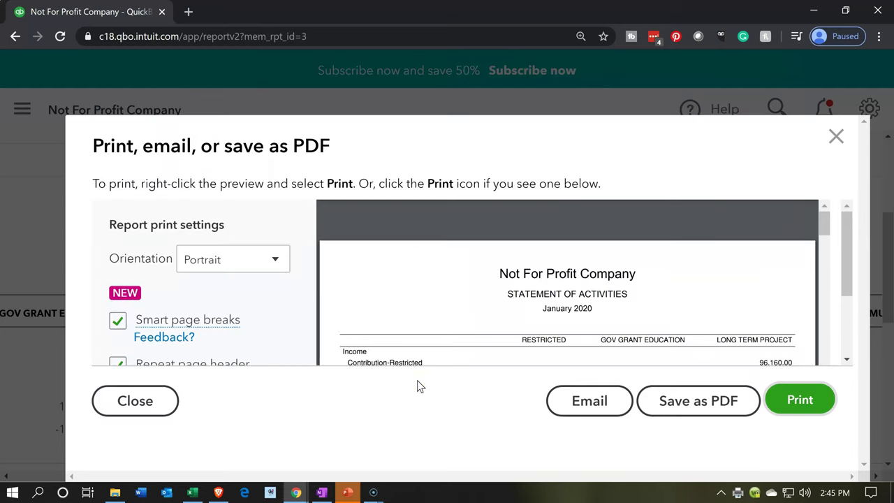
{"action": "left_click", "coordinate": [415, 446]}
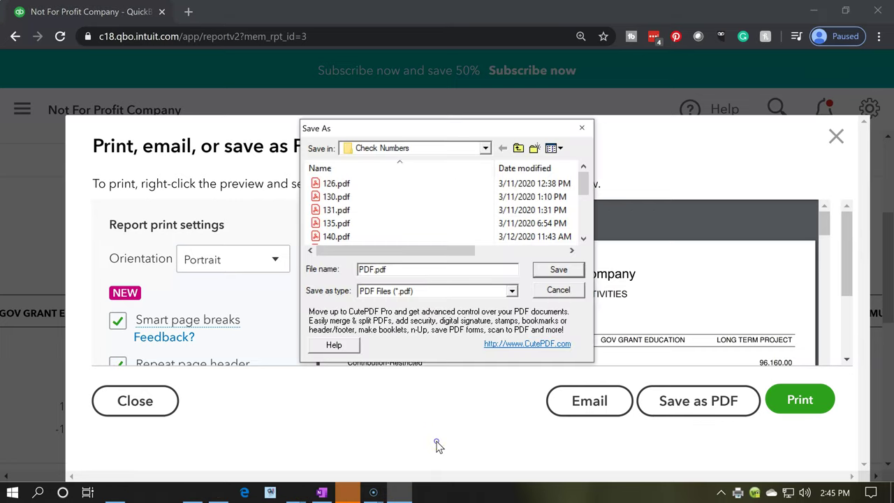
Save the printed report as Stmt of Activities.pdf in the QBO Not for Profit folder on the desktop.
{"action": "left_click", "coordinate": [486, 149]}
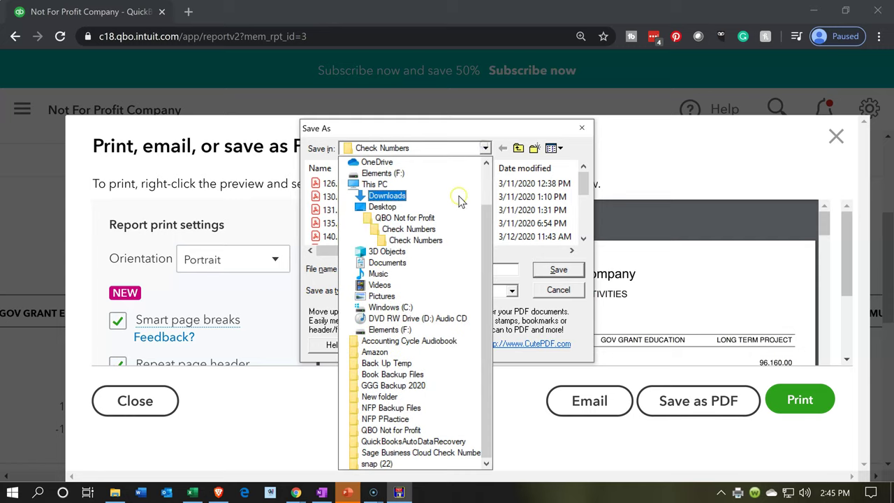
{"action": "left_click", "coordinate": [428, 218]}
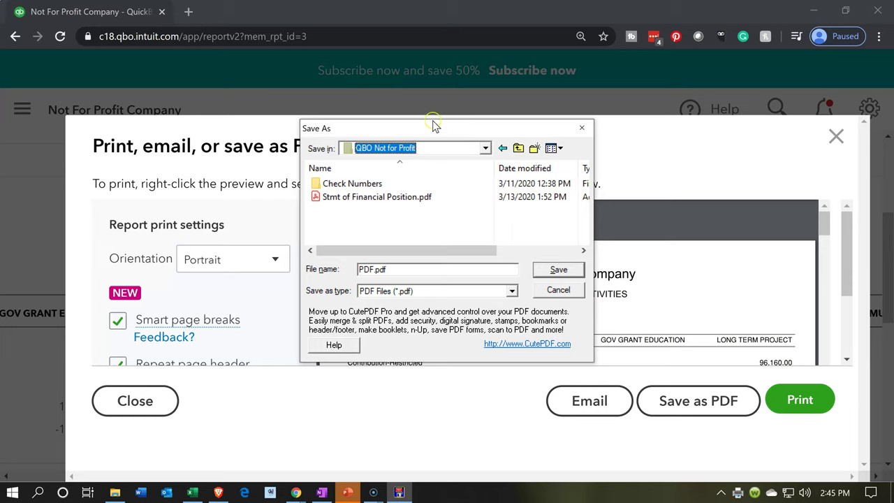
{"action": "left_click_drag", "start_coordinate": [448, 125], "coordinate": [315, 184]}
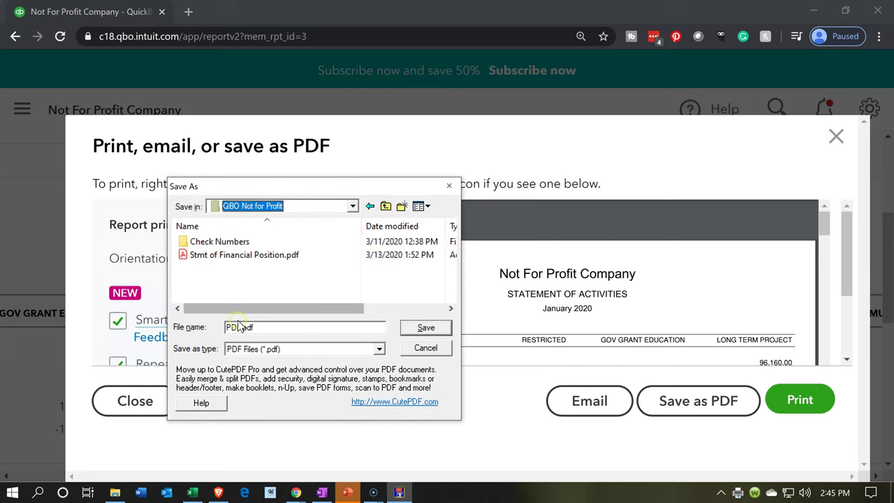
{"action": "left_click", "coordinate": [233, 327]}
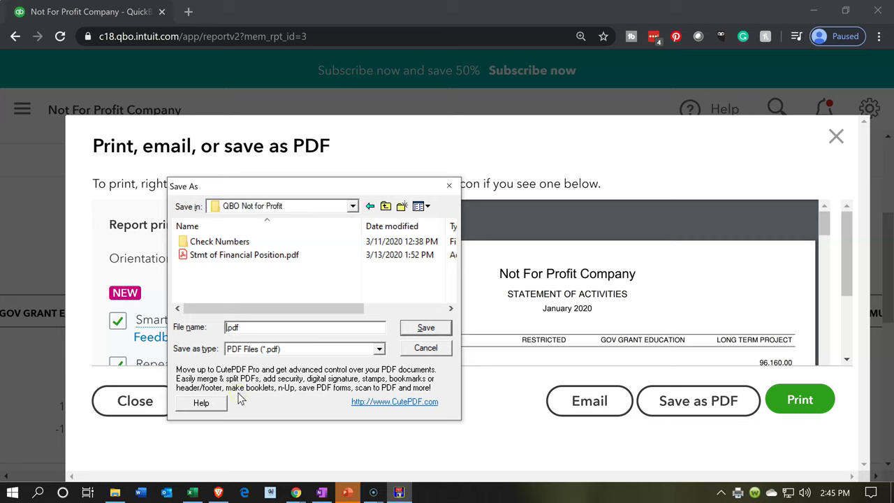
{"action": "type", "text": "Stmt of Activities"}
{"action": "left_click", "coordinate": [425, 327]}
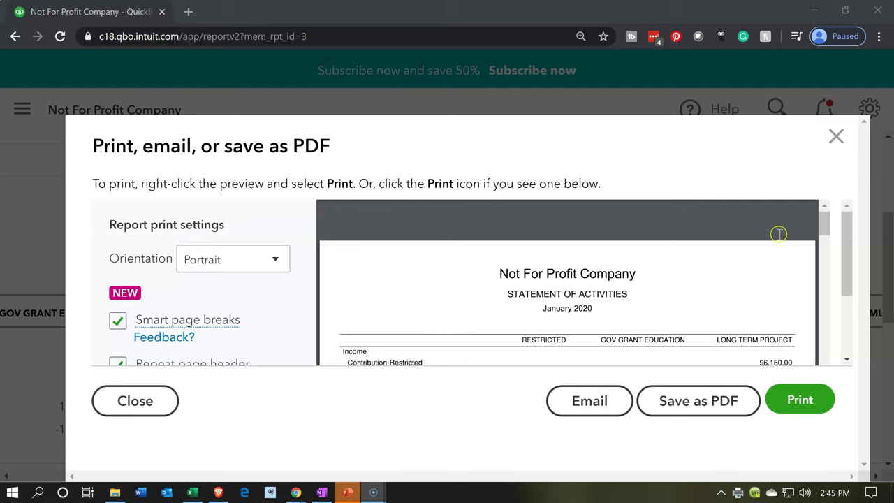
Close the print preview, export the Statement of Activities report to Excel, and open the downloaded workbook.
{"action": "left_click", "coordinate": [837, 135]}
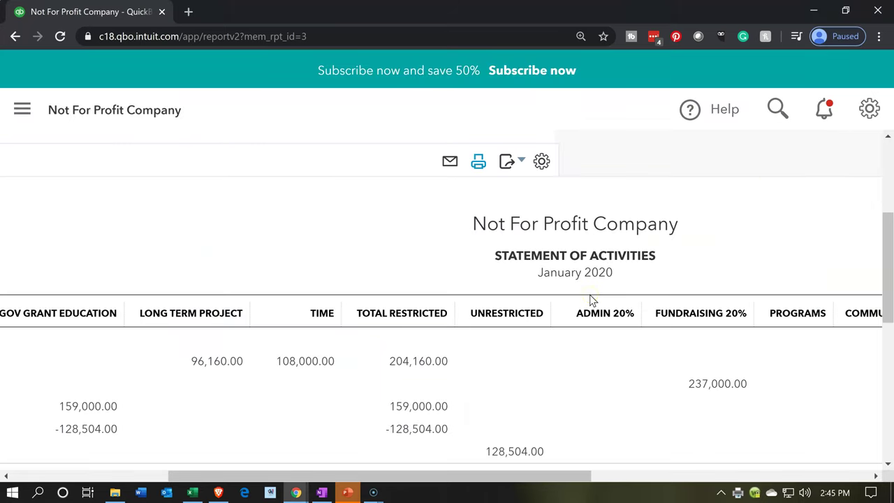
{"action": "scroll", "coordinate": [590, 301], "scroll_direction": "up", "scroll_amount": 3}
{"action": "scroll", "coordinate": [566, 322], "scroll_direction": "down", "scroll_amount": 2}
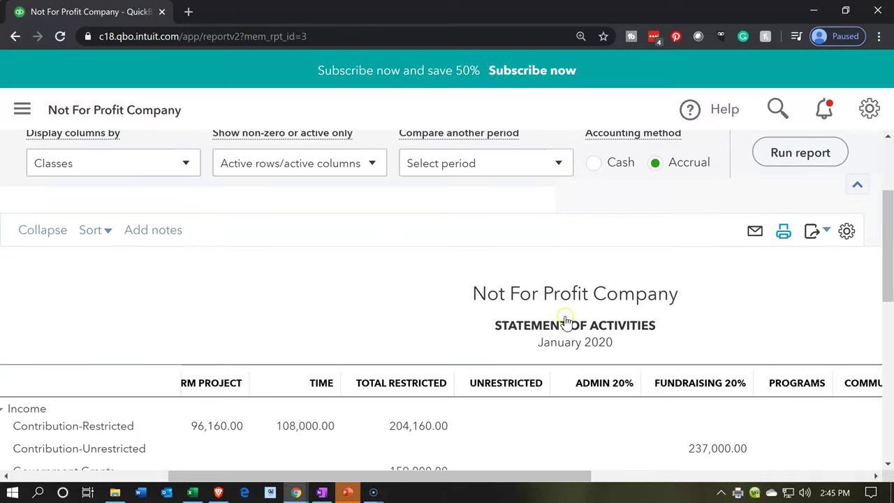
{"action": "scroll", "coordinate": [553, 359], "scroll_direction": "down", "scroll_amount": 1}
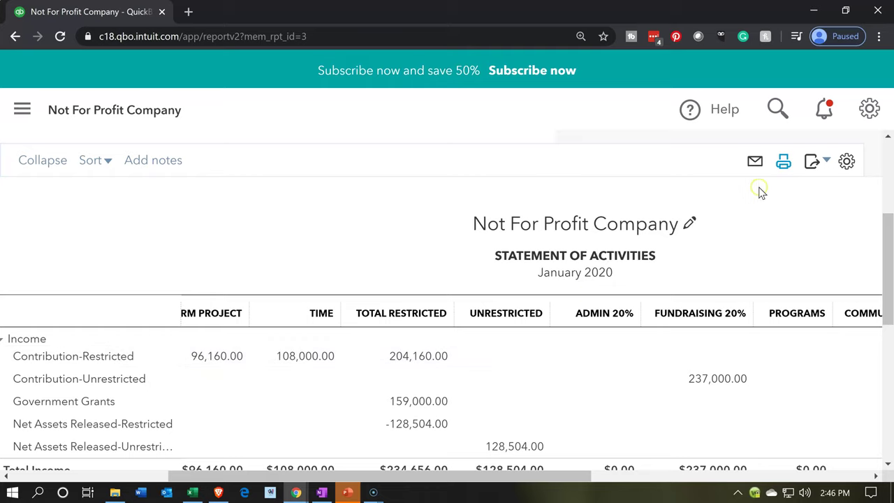
{"action": "left_click", "coordinate": [815, 174]}
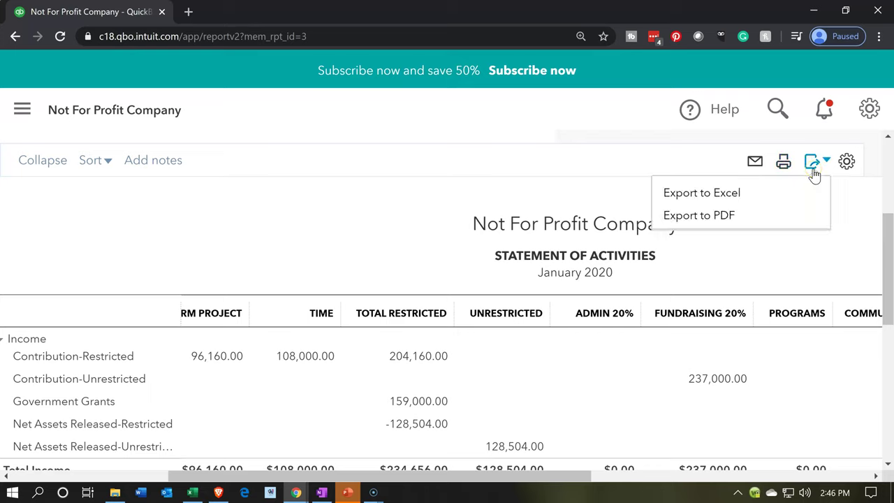
{"action": "left_click", "coordinate": [758, 192]}
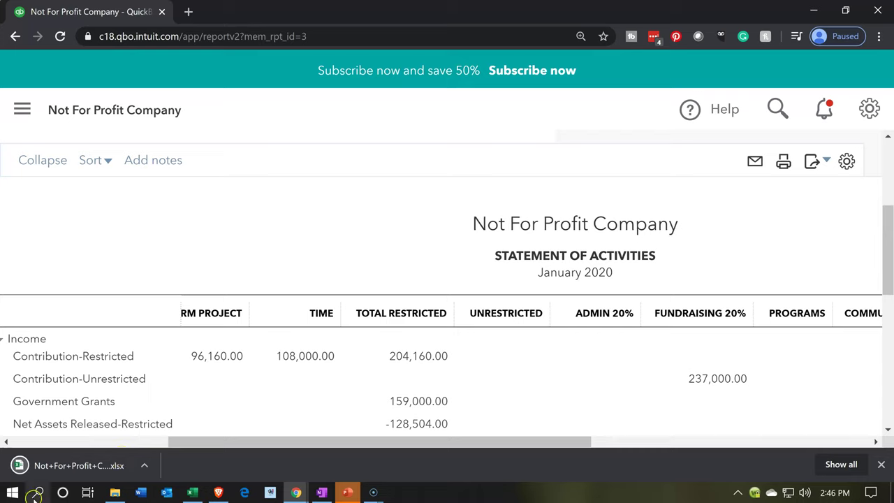
{"action": "left_click", "coordinate": [91, 461]}
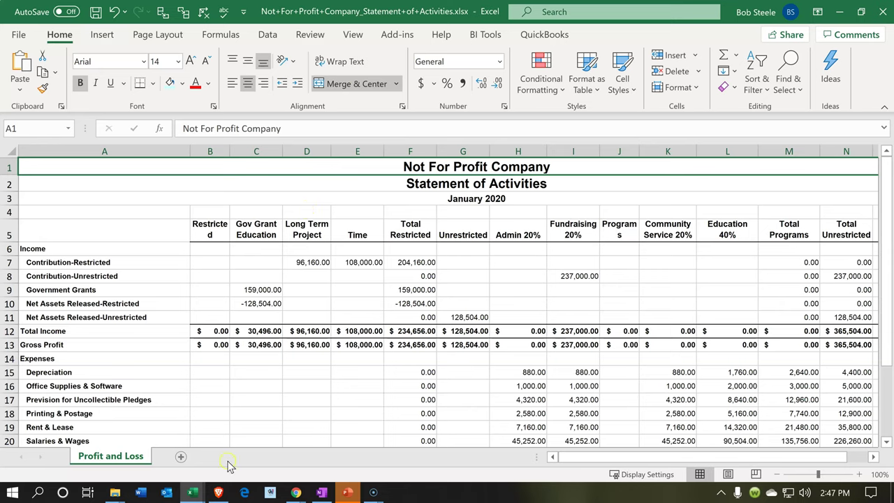
Switch to the Financial Statements workbook and add a blank worksheet after the Balance Sheet.
{"action": "mouse_move", "coordinate": [194, 493]}
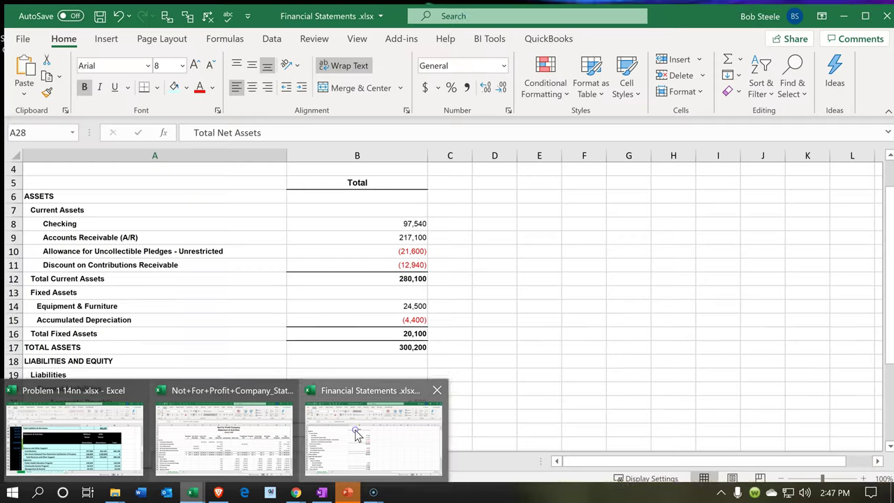
{"action": "left_click", "coordinate": [356, 433]}
{"action": "left_click", "coordinate": [273, 342]}
{"action": "scroll", "coordinate": [272, 341], "scroll_direction": "up", "scroll_amount": 1}
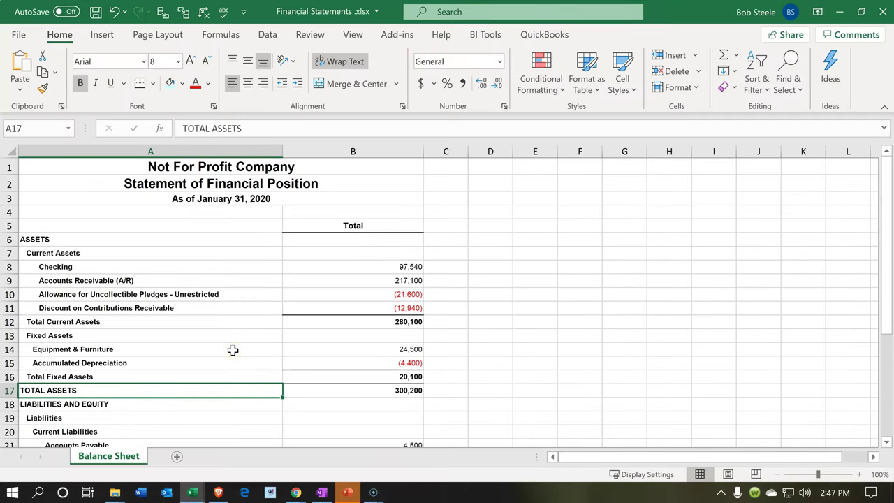
{"action": "left_click", "coordinate": [179, 459]}
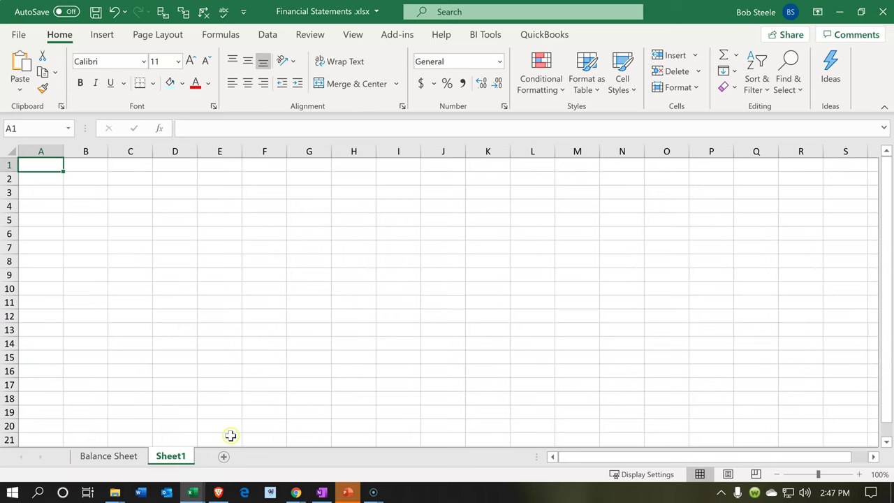
Copy the entire Profit and Loss sheet of the exported Statement of Activities workbook and return to the Financial Statements workbook.
{"action": "mouse_move", "coordinate": [192, 491]}
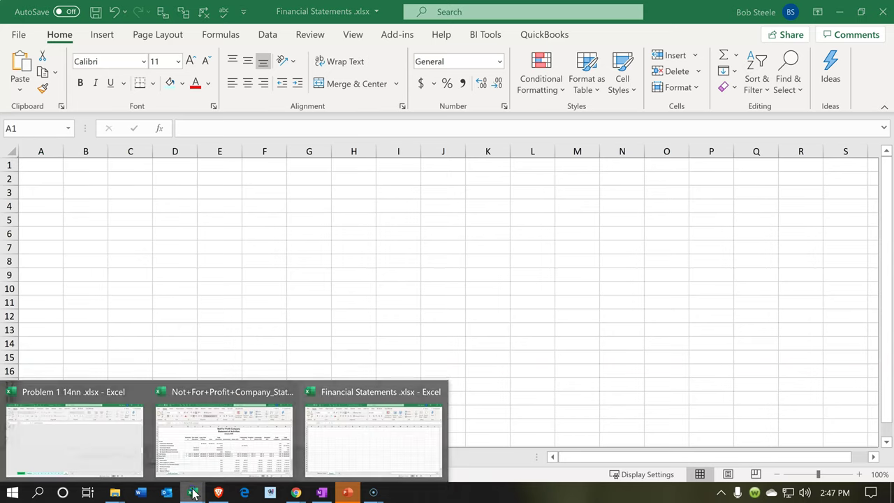
{"action": "left_click", "coordinate": [199, 456]}
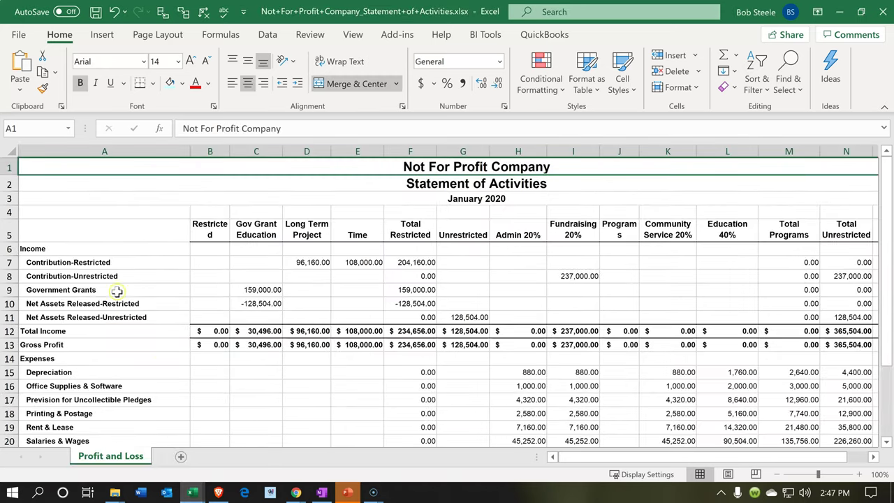
{"action": "left_click", "coordinate": [12, 151]}
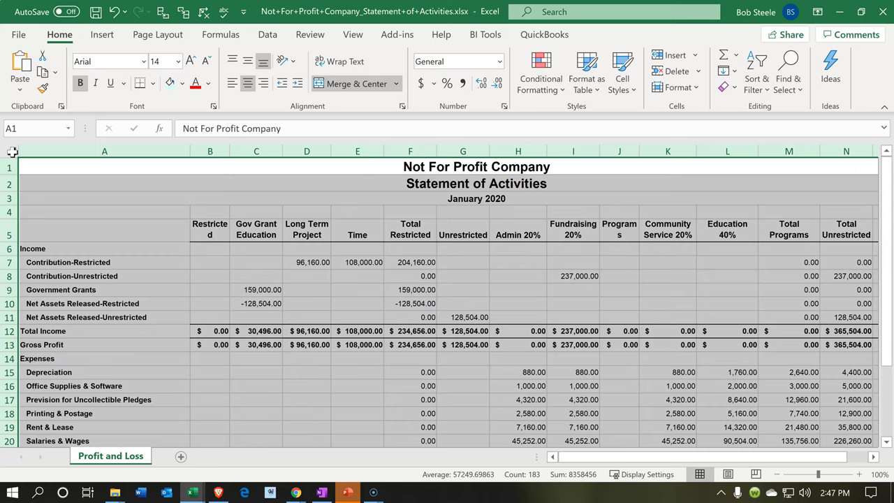
{"action": "left_click", "coordinate": [128, 293]}
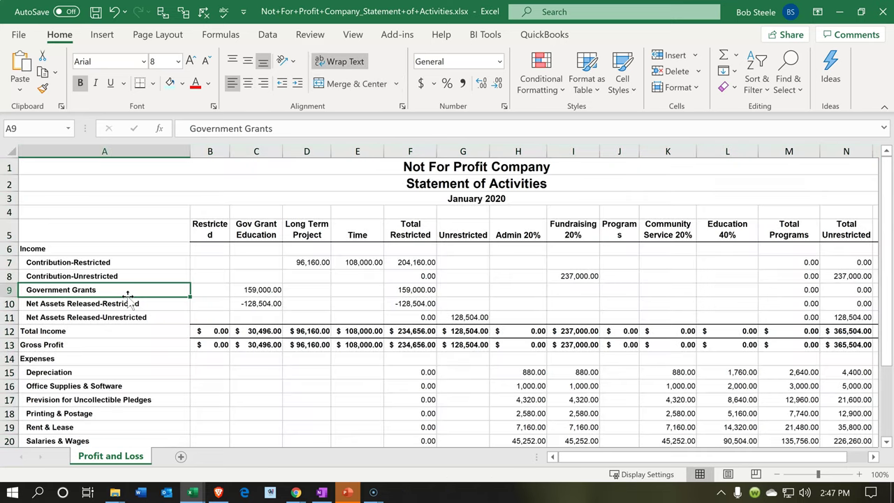
{"action": "key", "text": "alt+a"}
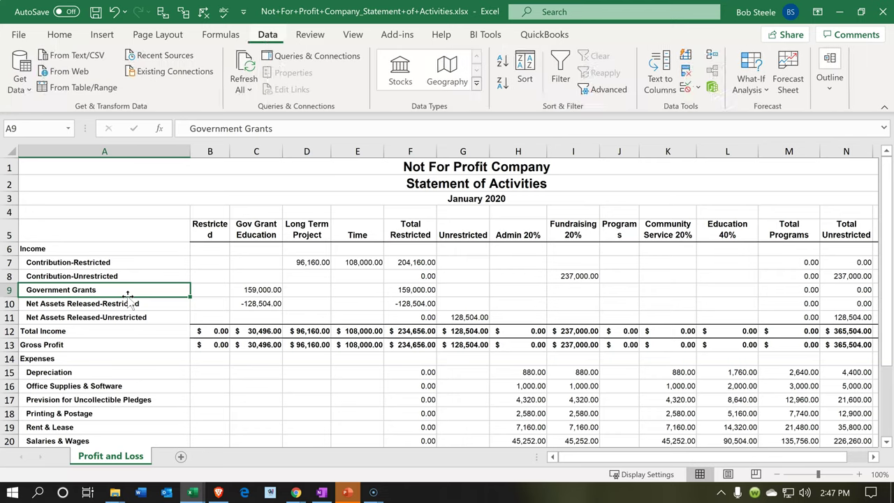
{"action": "left_click", "coordinate": [199, 345]}
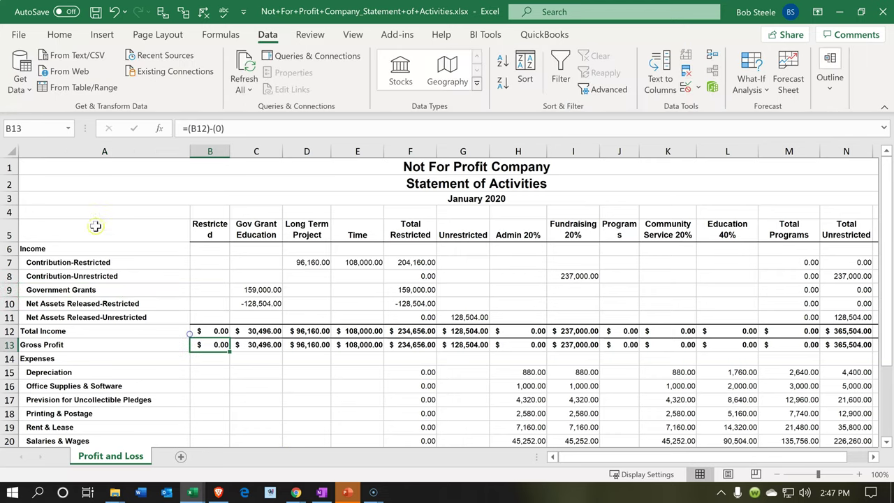
{"action": "left_click", "coordinate": [9, 150]}
{"action": "right_click", "coordinate": [137, 277]}
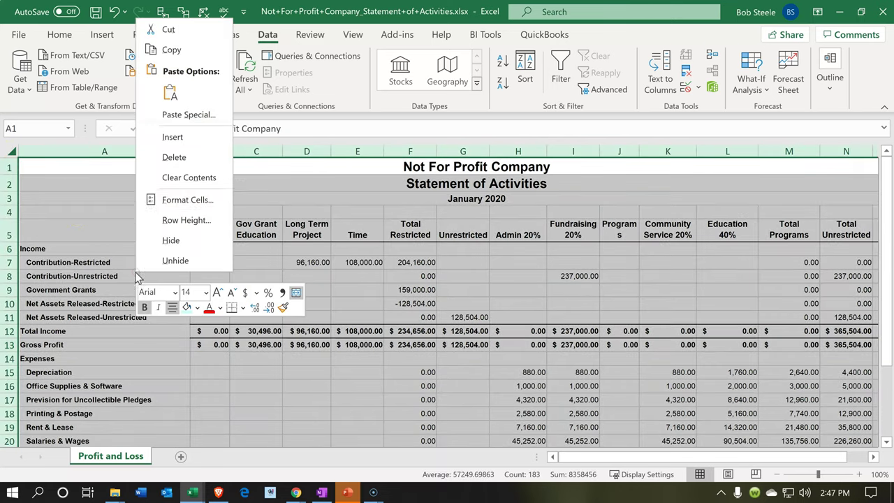
{"action": "left_click", "coordinate": [173, 50]}
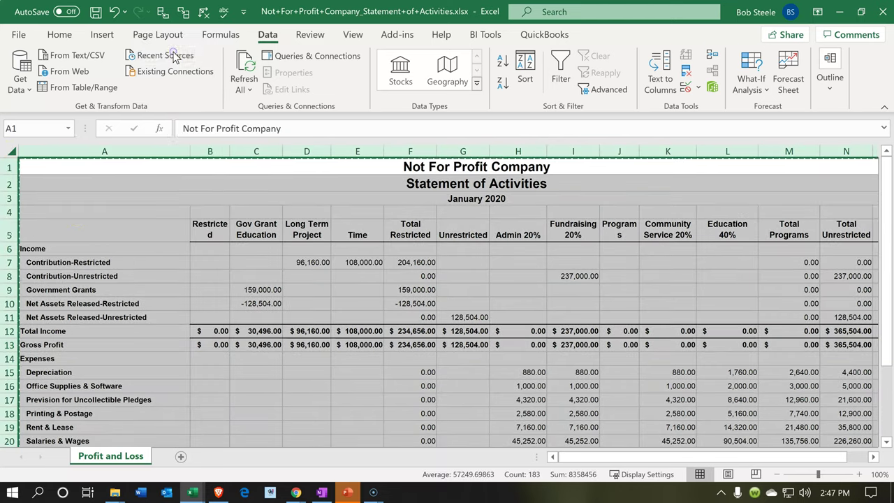
{"action": "left_click", "coordinate": [833, 8]}
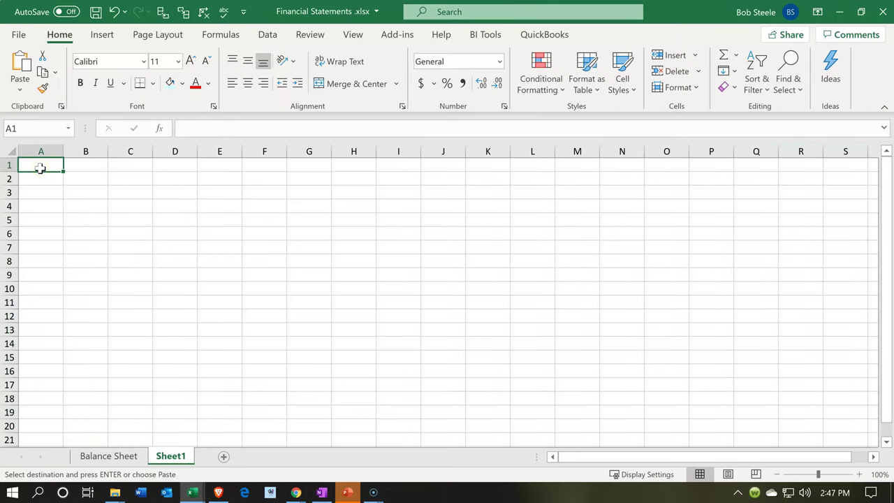
Try to paste the copied sheet into Sheet1 starting at cell D4.
{"action": "left_click", "coordinate": [10, 152]}
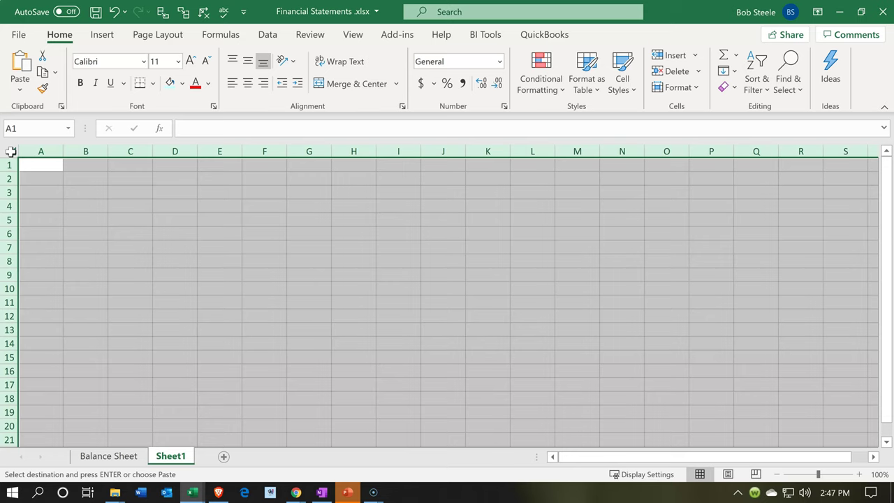
{"action": "left_click", "coordinate": [168, 209]}
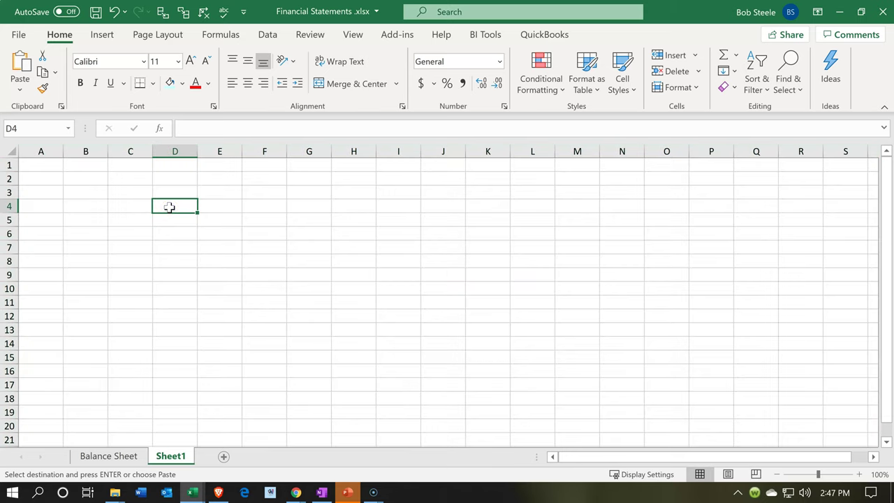
{"action": "right_click", "coordinate": [169, 207]}
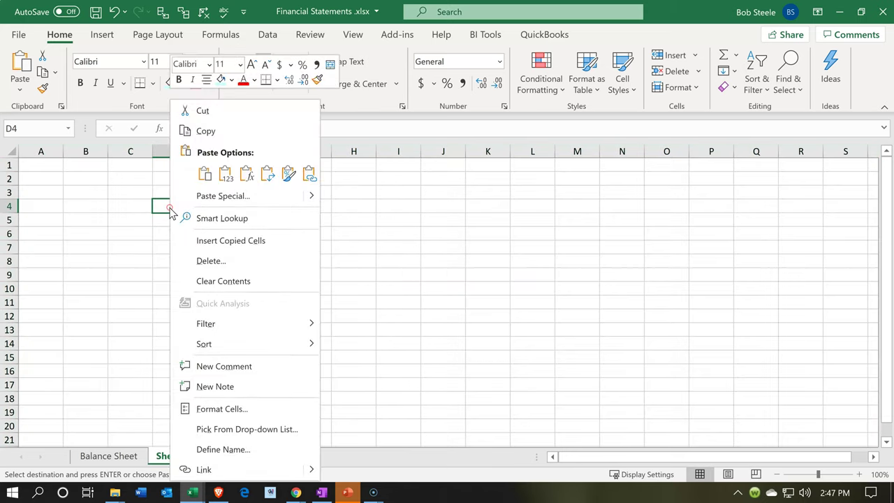
{"action": "left_click", "coordinate": [204, 179]}
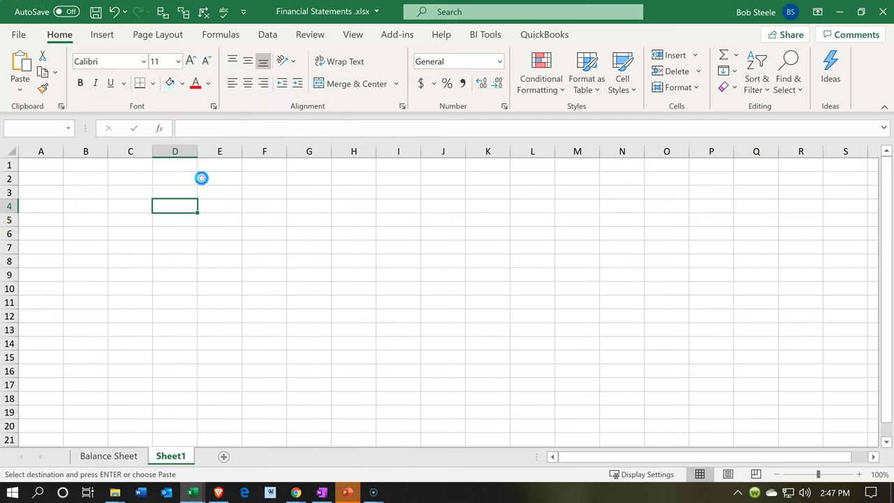
{"action": "left_click", "coordinate": [451, 288]}
Paste the copied Statement of Activities sheet into Sheet1 at cell A1, keeping its formatting.
{"action": "left_click", "coordinate": [40, 167]}
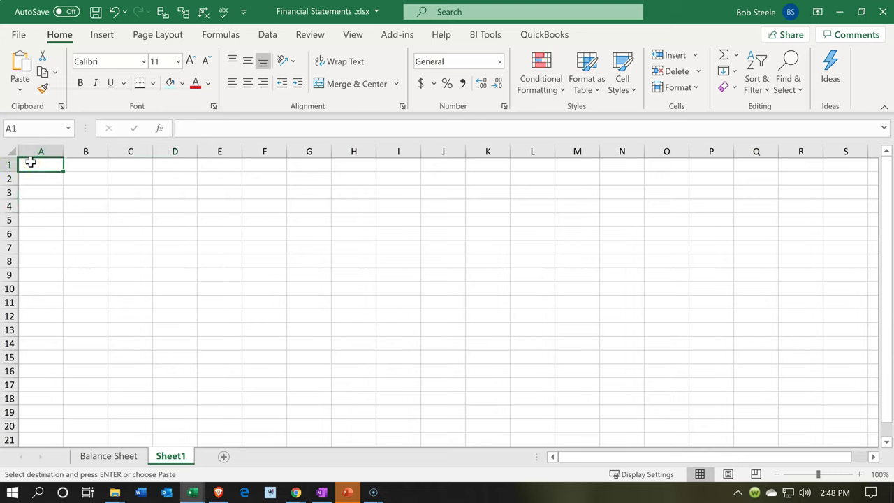
{"action": "left_click", "coordinate": [40, 162]}
{"action": "right_click", "coordinate": [48, 163]}
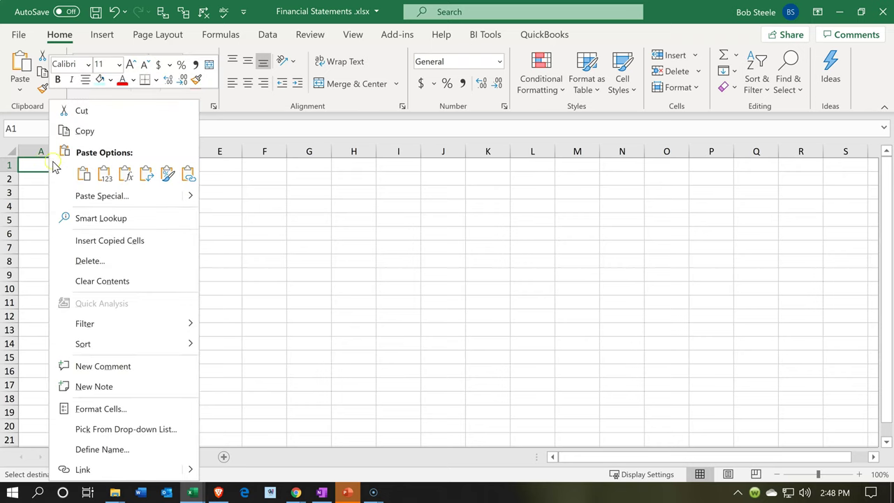
{"action": "left_click", "coordinate": [83, 174]}
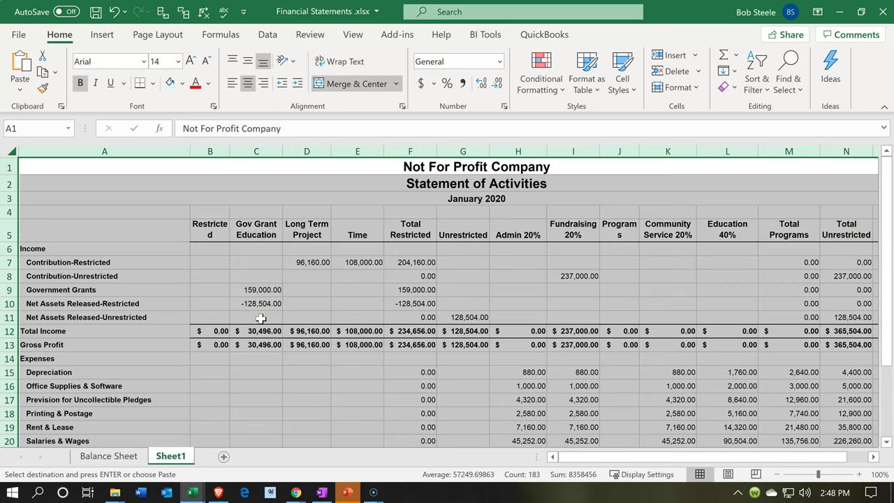
{"action": "left_click", "coordinate": [261, 318]}
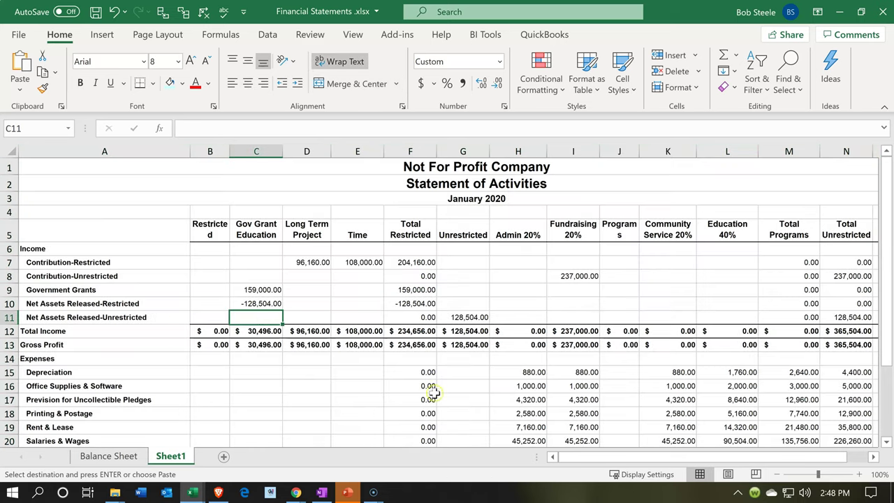
Check how Sheet1 splits across pages in Page Layout view and return to Normal view.
{"action": "left_click", "coordinate": [730, 478]}
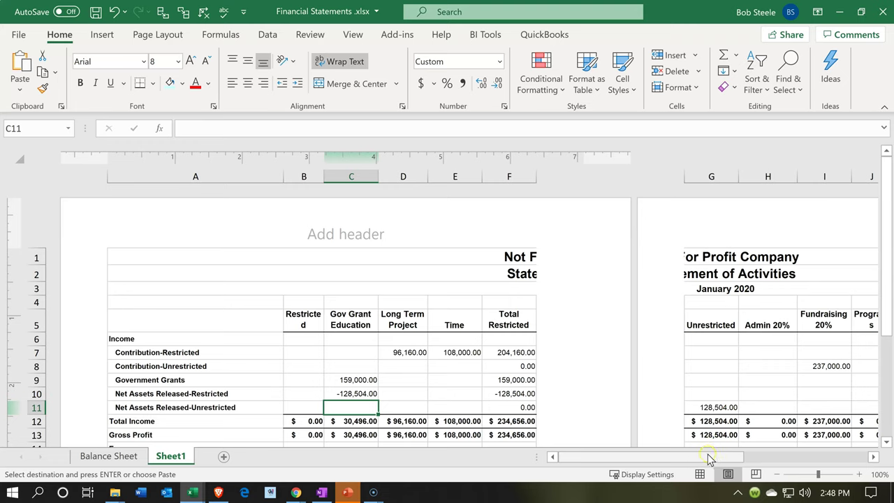
{"action": "left_click", "coordinate": [700, 475]}
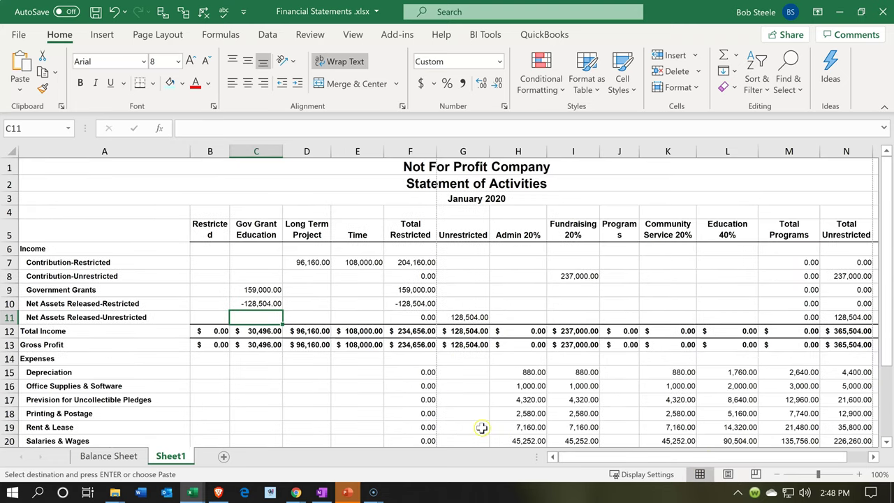
Unmerge the company name, Statement of Activities title and January 2020 date in rows 1 to 3.
{"action": "left_click", "coordinate": [278, 164]}
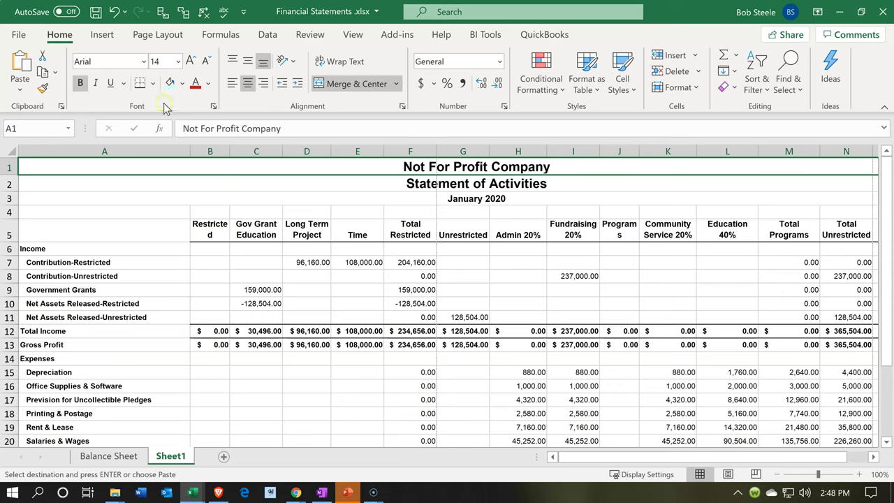
{"action": "left_click", "coordinate": [335, 88]}
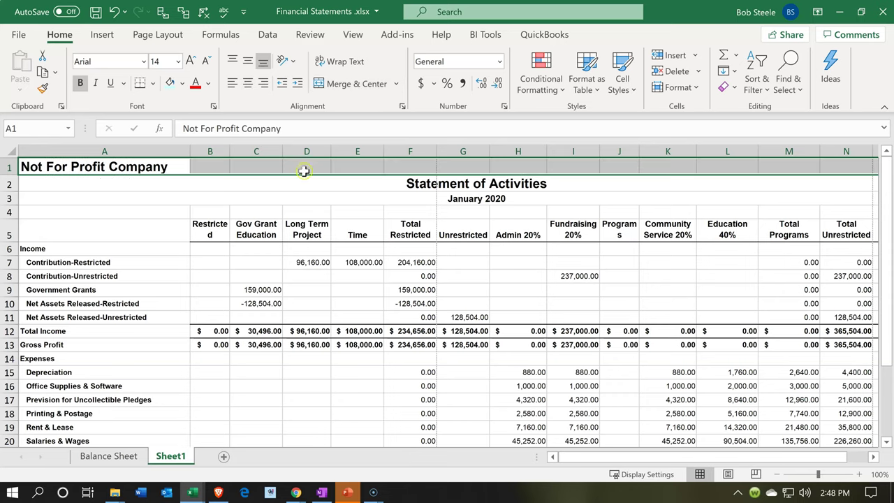
{"action": "left_click", "coordinate": [302, 183]}
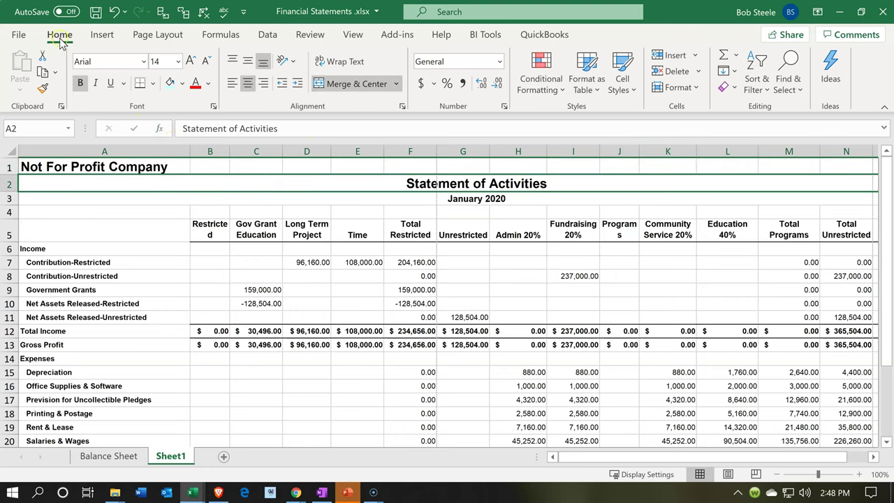
{"action": "left_click", "coordinate": [332, 83]}
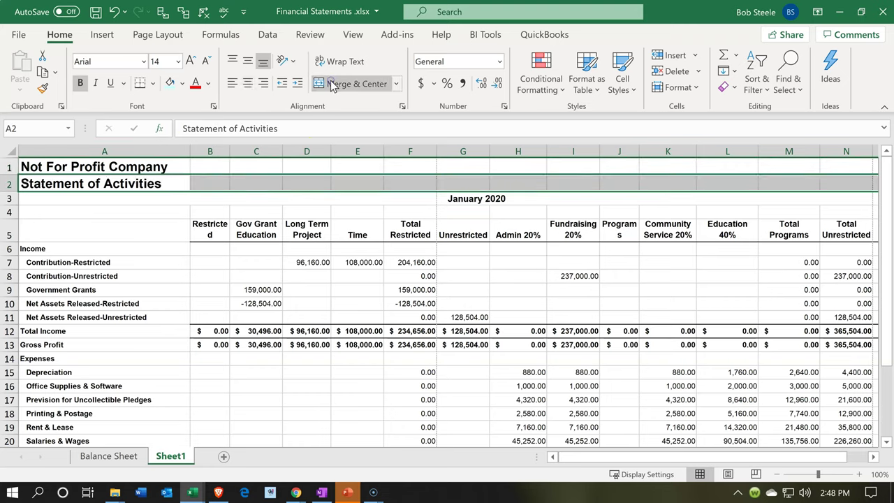
{"action": "left_click", "coordinate": [294, 198]}
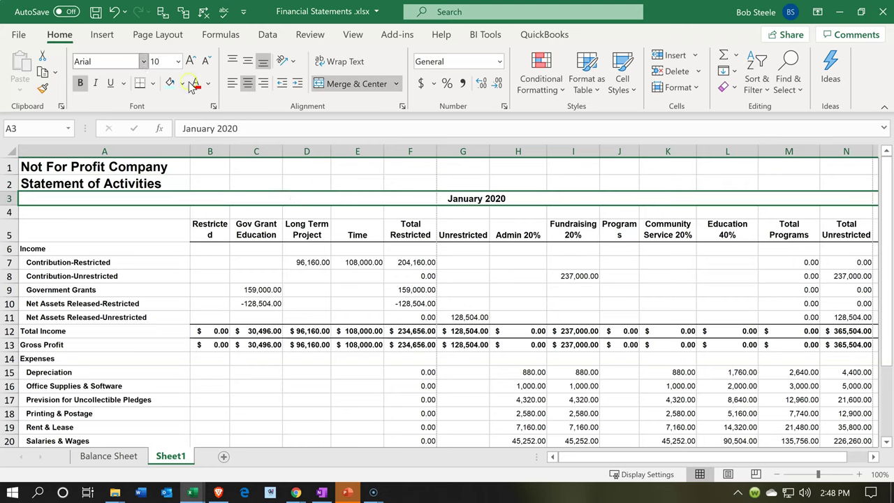
{"action": "left_click", "coordinate": [337, 84]}
Examine the class and total column headings in row 5 from Long Term Project through Total Unrestricted.
{"action": "left_click", "coordinate": [327, 238]}
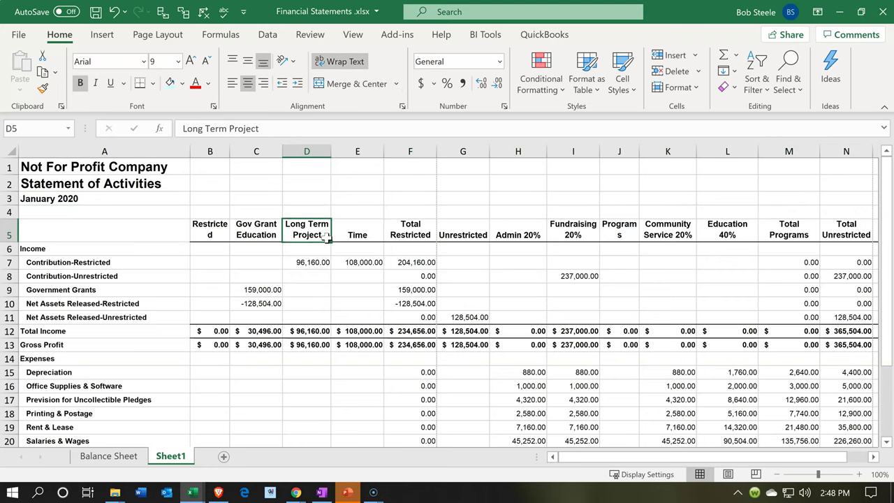
{"action": "left_click", "coordinate": [413, 225]}
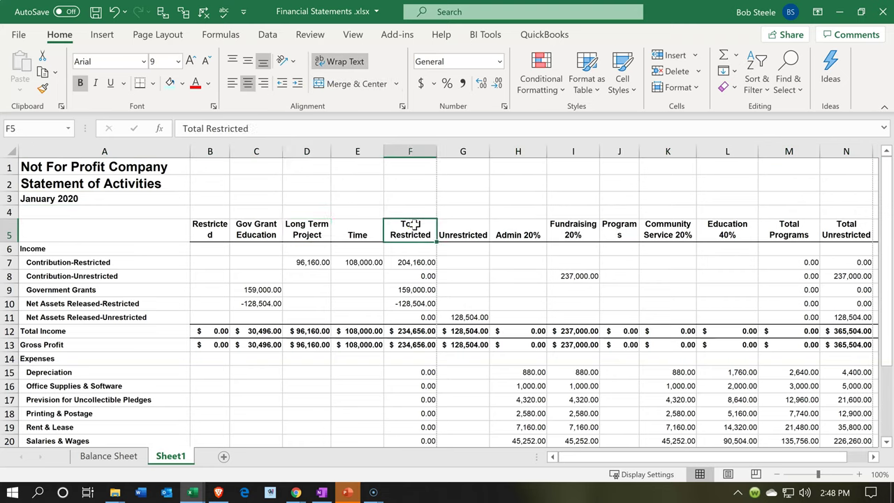
{"action": "key", "text": "Right"}
{"action": "key", "text": "Right"}
{"action": "key", "text": "Right"}
{"action": "key", "text": "Right"}
{"action": "key", "text": "Right"}
{"action": "key", "text": "Right"}
{"action": "key", "text": "Right"}
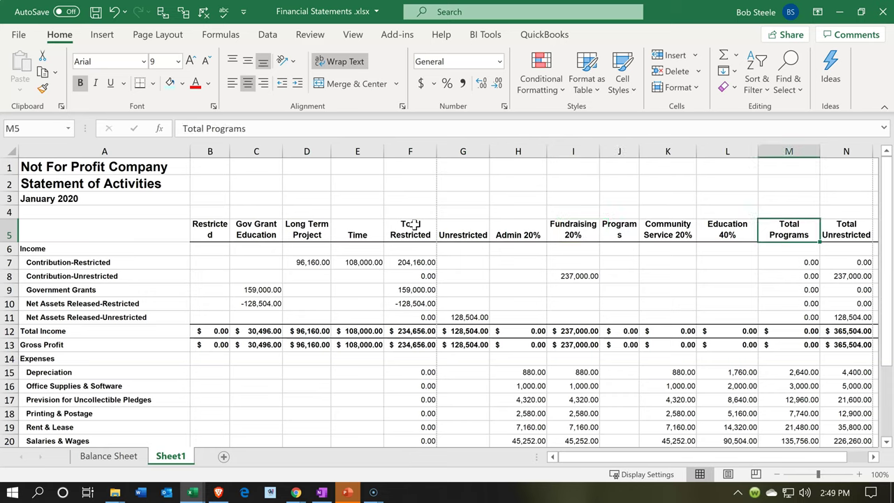
{"action": "key", "text": "Right"}
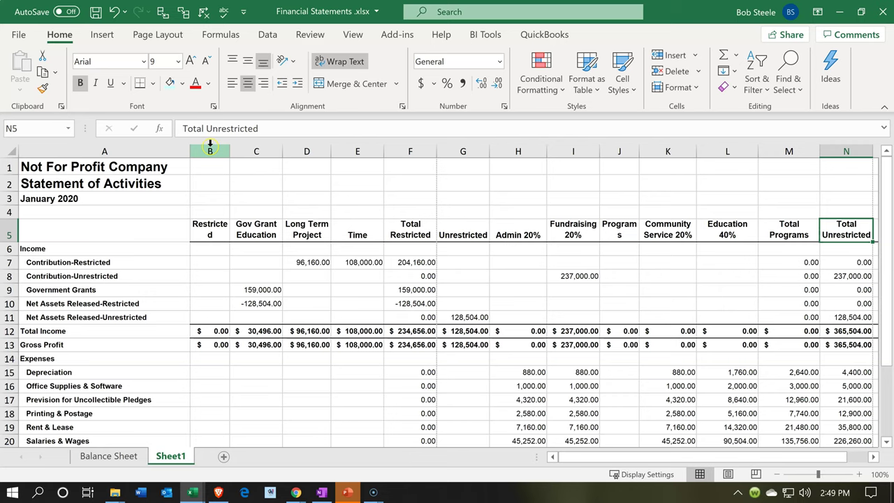
Hide the restricted class columns B through E, keeping the Total Restricted column displayed.
{"action": "left_click_drag", "start_coordinate": [210, 150], "coordinate": [358, 154]}
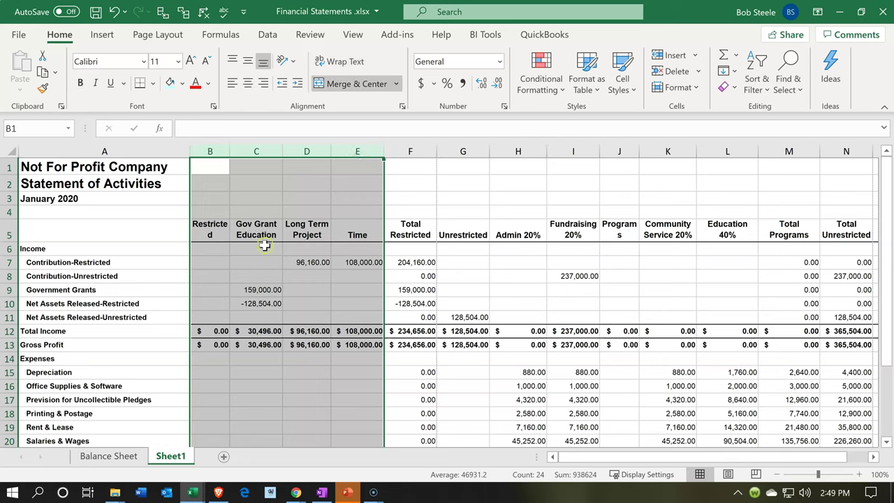
{"action": "right_click", "coordinate": [266, 195]}
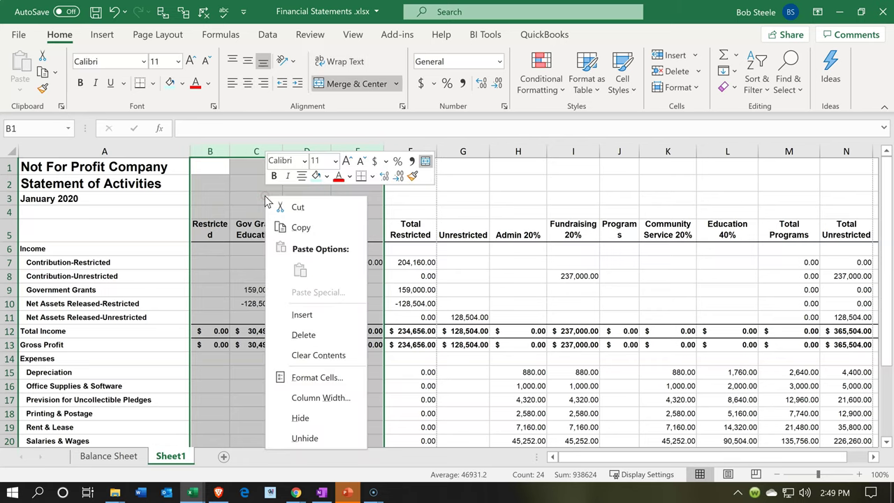
{"action": "left_click", "coordinate": [298, 412]}
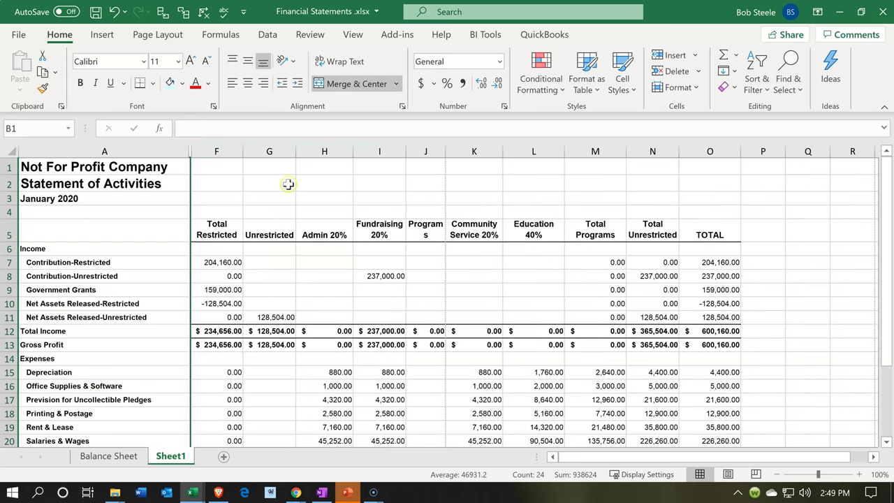
{"action": "left_click", "coordinate": [280, 178]}
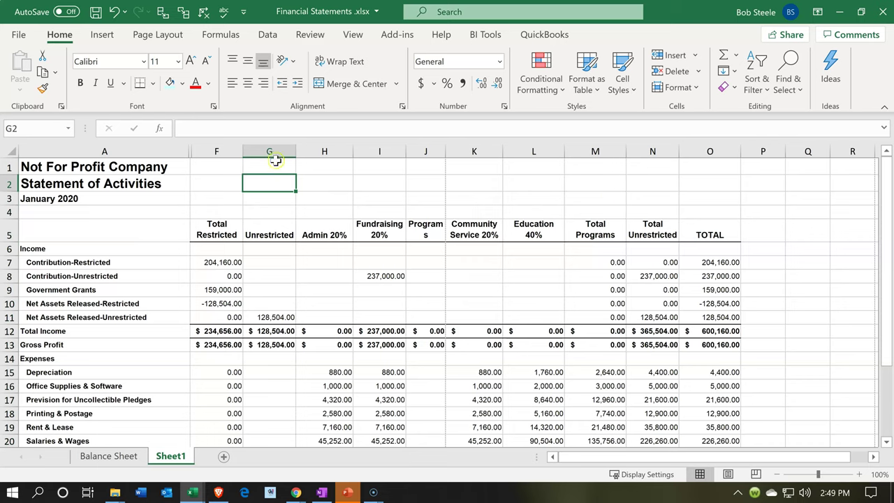
Hide the unrestricted class columns G through L, from Unrestricted to Education 40%.
{"action": "left_click_drag", "start_coordinate": [269, 153], "coordinate": [519, 184]}
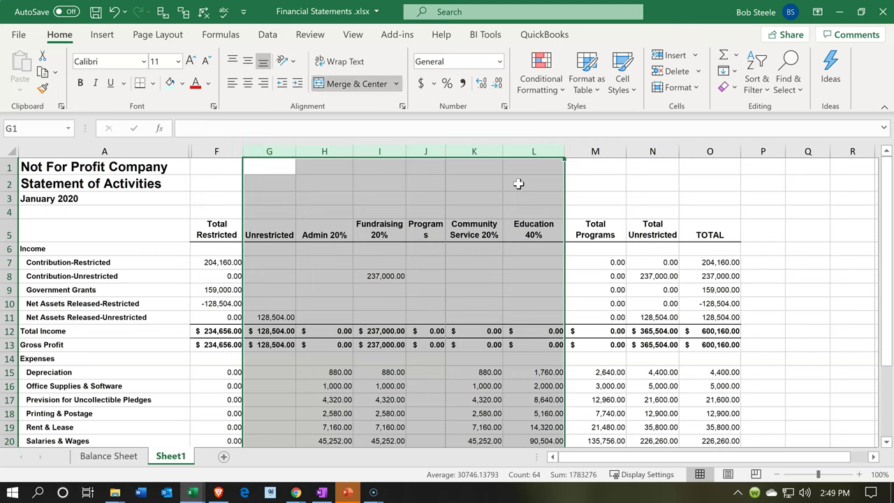
{"action": "right_click", "coordinate": [320, 201]}
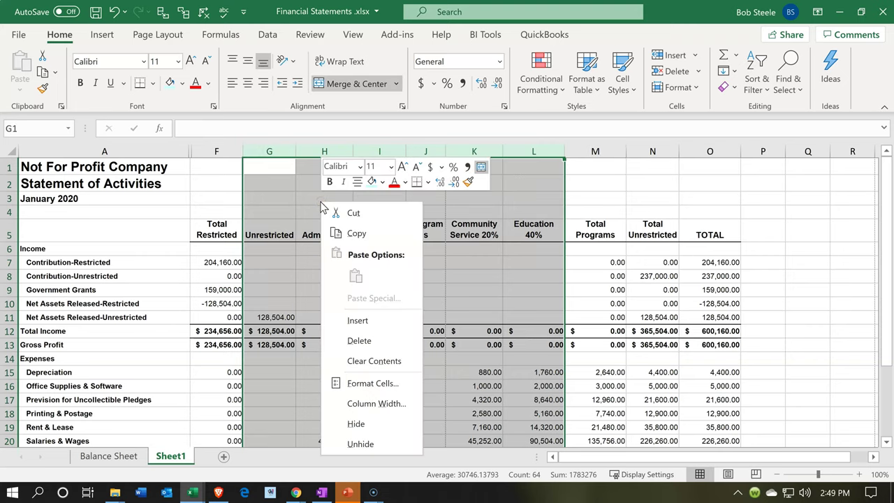
{"action": "left_click", "coordinate": [356, 425]}
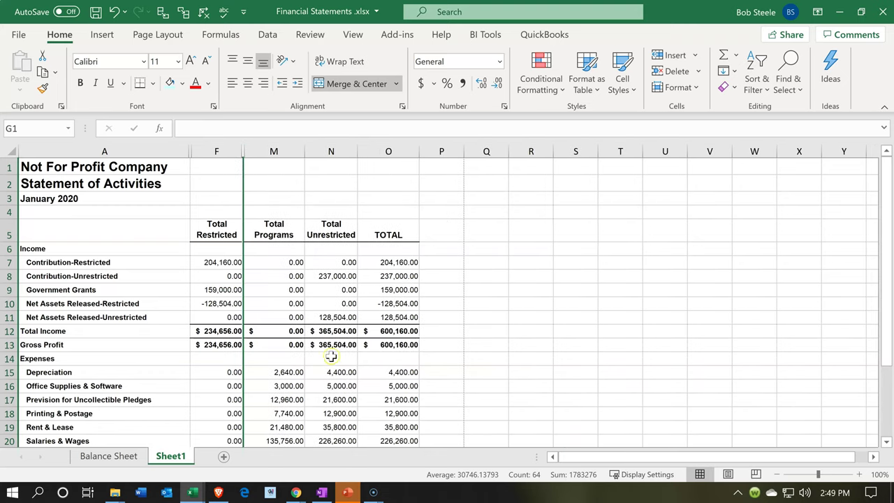
{"action": "left_click", "coordinate": [317, 302]}
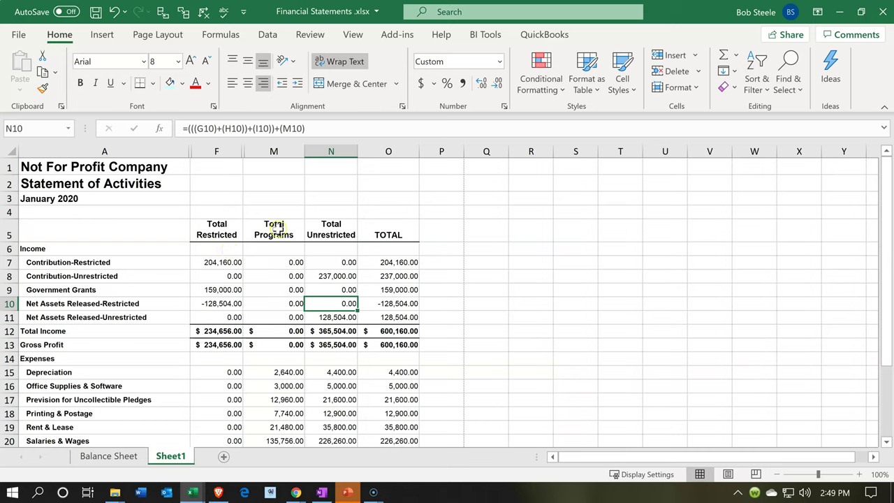
Hide the Total Programs column M.
{"action": "left_click", "coordinate": [275, 152]}
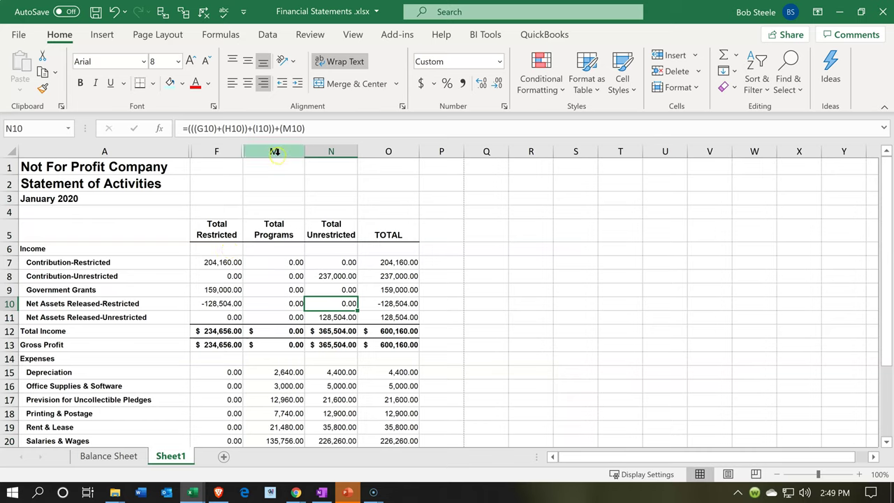
{"action": "left_click", "coordinate": [275, 152]}
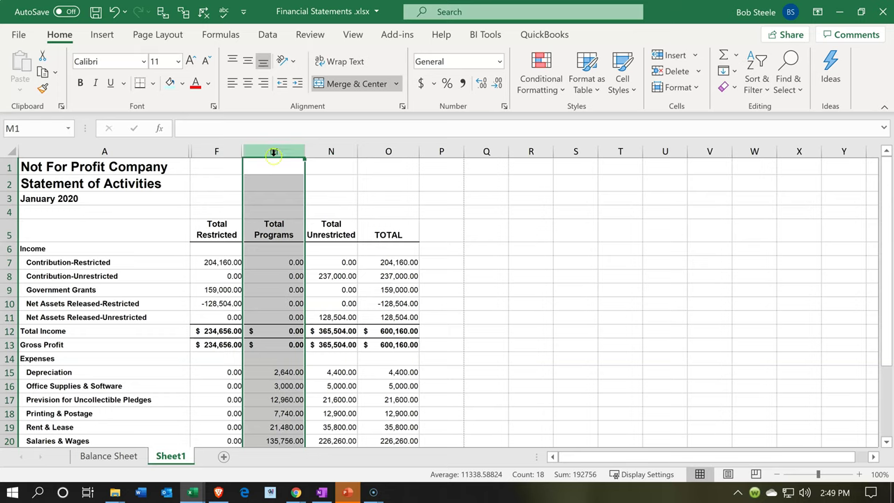
{"action": "right_click", "coordinate": [271, 195]}
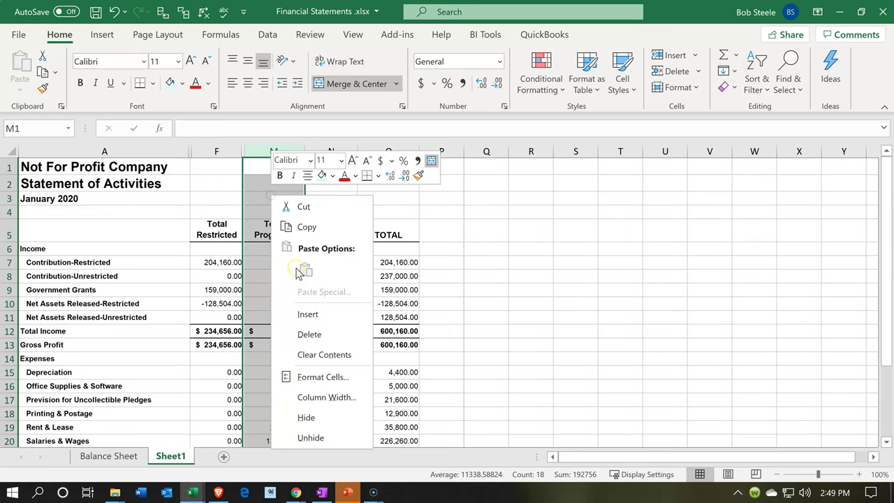
{"action": "left_click", "coordinate": [306, 417]}
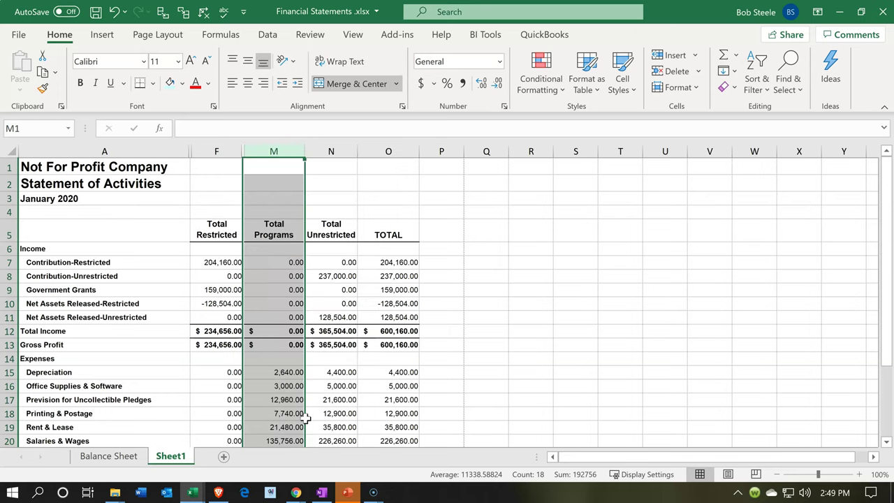
{"action": "left_click", "coordinate": [379, 317]}
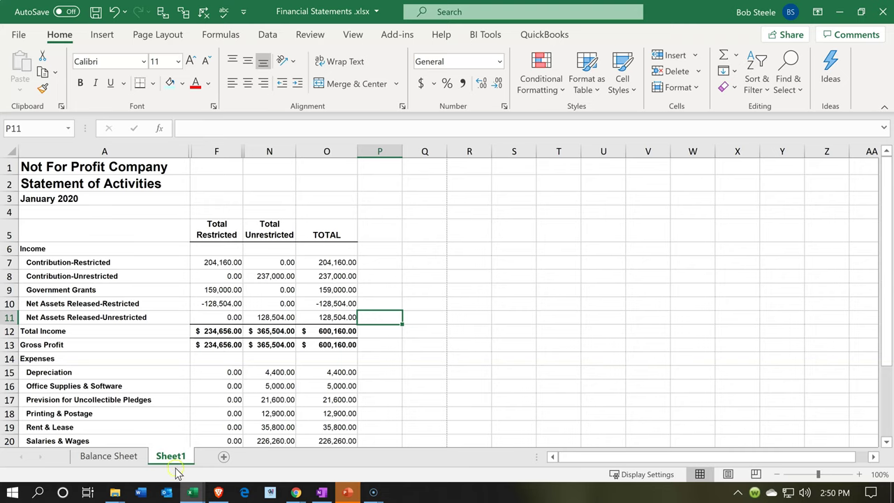
Switch to the Problem 1 14nn workbook and examine the revenue section of its Statement of Activities by donor restriction.
{"action": "mouse_move", "coordinate": [193, 494]}
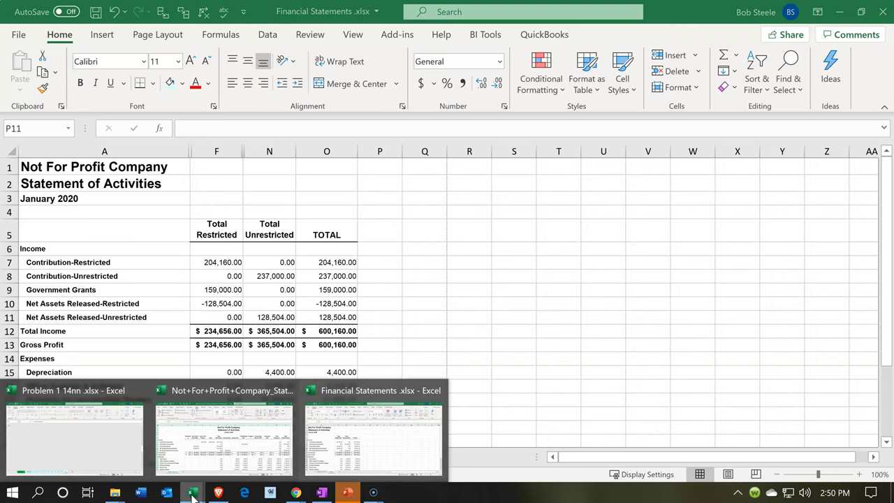
{"action": "mouse_move", "coordinate": [277, 447]}
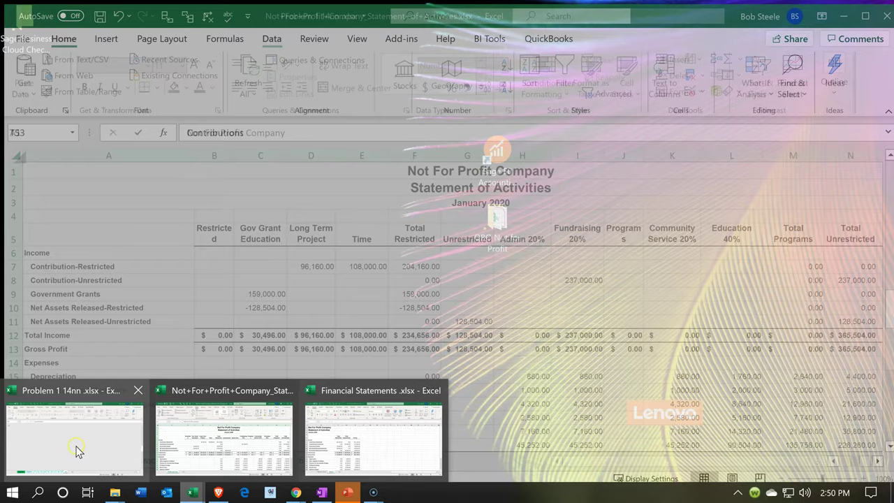
{"action": "left_click", "coordinate": [79, 451]}
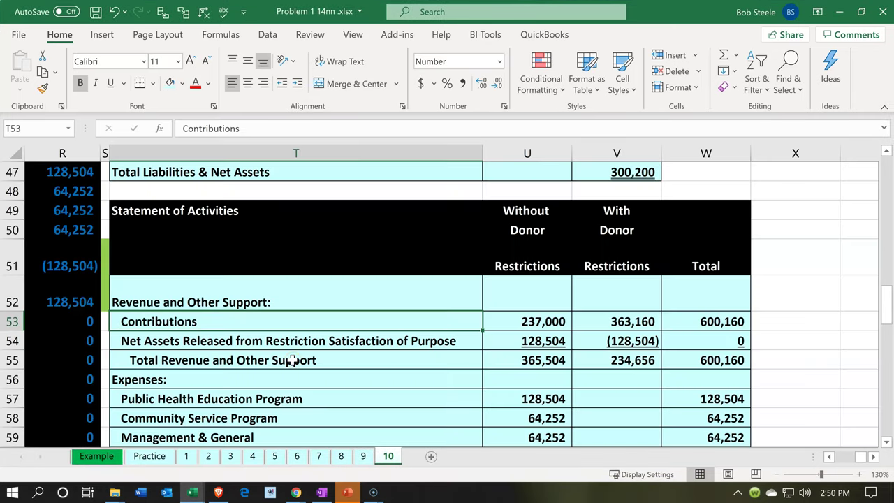
{"action": "left_click", "coordinate": [293, 359]}
{"action": "left_click", "coordinate": [505, 229]}
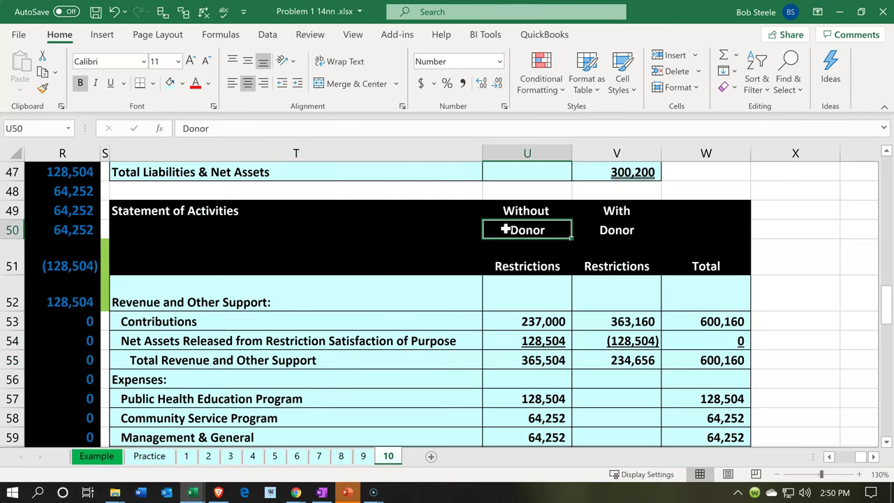
{"action": "key", "text": "Down"}
{"action": "key", "text": "Down"}
{"action": "key", "text": "Down"}
{"action": "key", "text": "Down"}
{"action": "key", "text": "Down"}
{"action": "key", "text": "Down"}
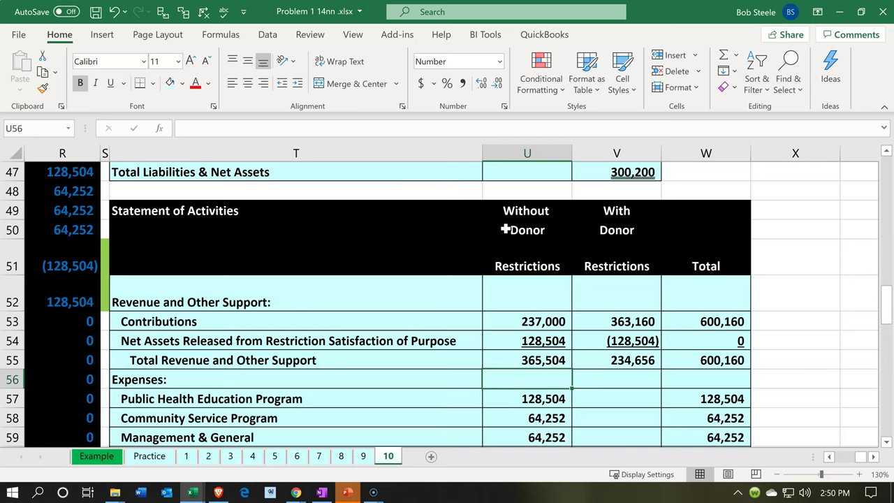
Examine the expenses and the increase in net assets without and with donor restrictions in the Statement of Activities.
{"action": "scroll", "coordinate": [515, 288], "scroll_direction": "down", "scroll_amount": 3}
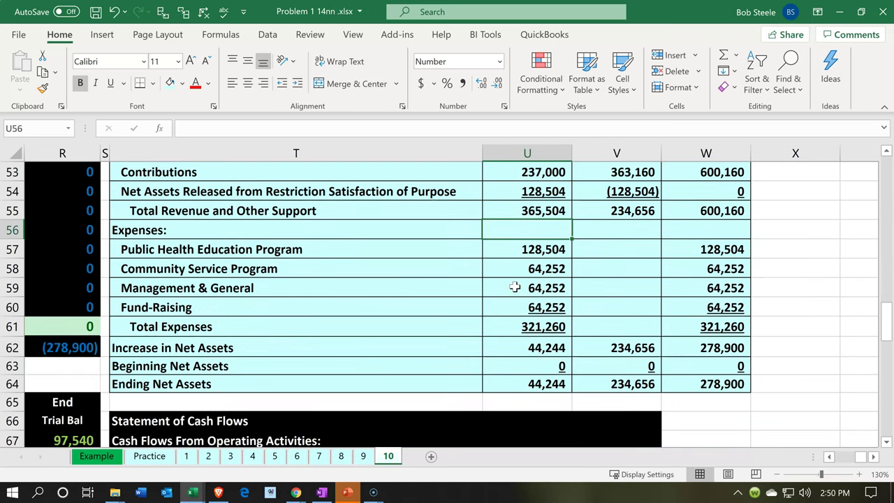
{"action": "left_click", "coordinate": [515, 288]}
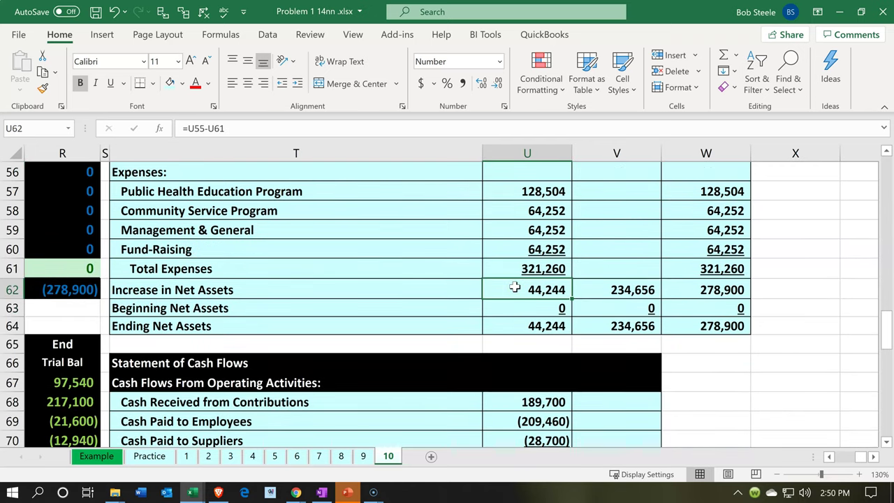
{"action": "left_click", "coordinate": [594, 285]}
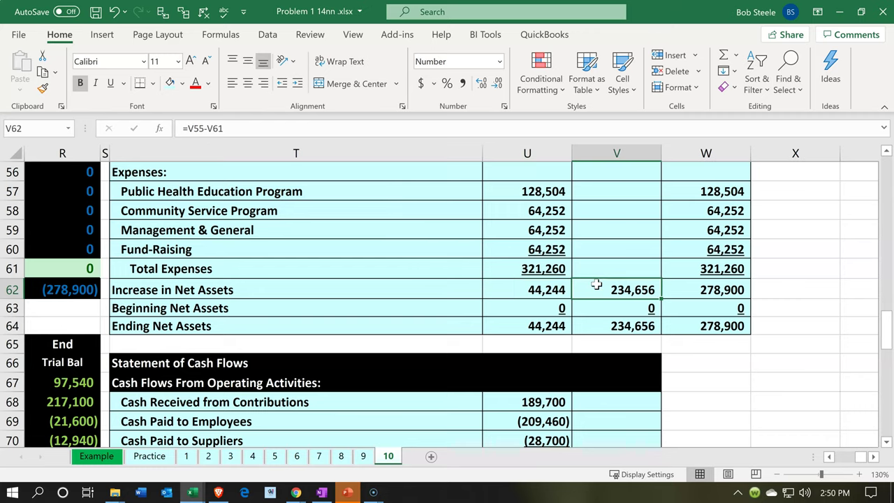
Return to the Financial Statements workbook and examine the released net assets and Net Income in the Total Unrestricted column.
{"action": "left_click", "coordinate": [840, 12]}
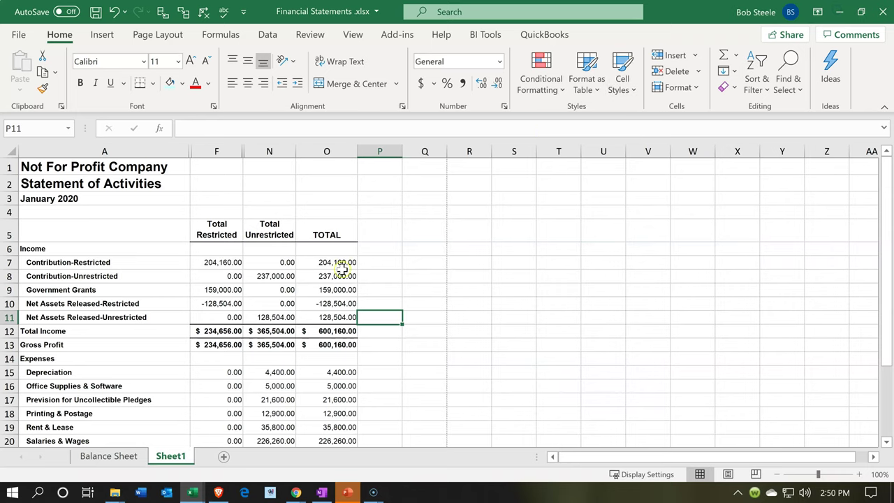
{"action": "left_click", "coordinate": [288, 316]}
{"action": "scroll", "coordinate": [293, 319], "scroll_direction": "down", "scroll_amount": 1}
{"action": "scroll", "coordinate": [292, 319], "scroll_direction": "down", "scroll_amount": 1}
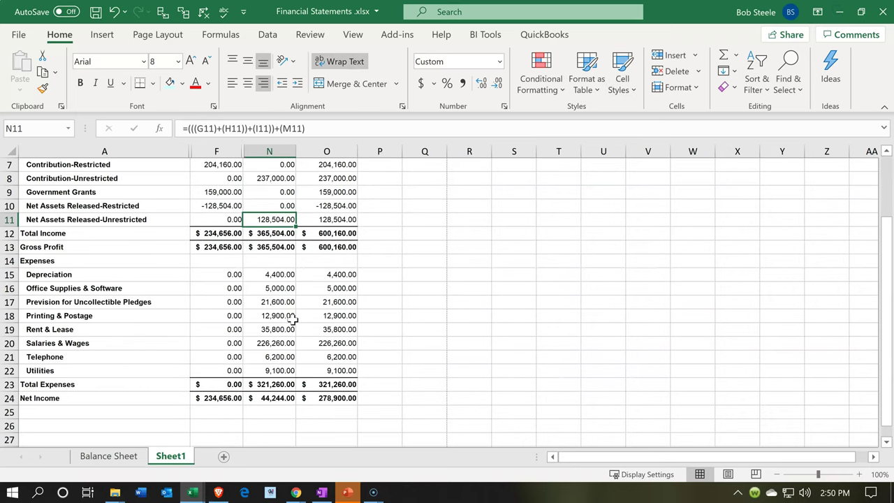
{"action": "left_click", "coordinate": [280, 399]}
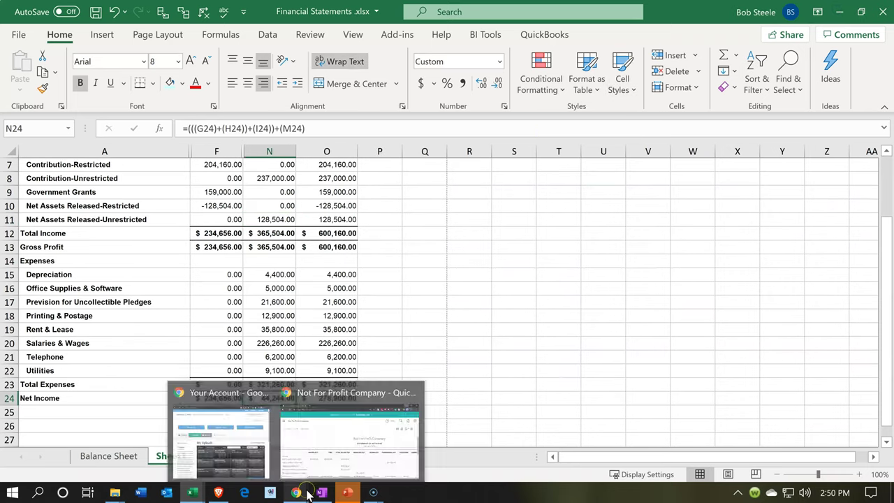
Examine the Net Income figures in the Total Restricted, Total Unrestricted and TOTAL columns, checking the sum of the restricted and unrestricted amounts.
{"action": "key", "text": "Left"}
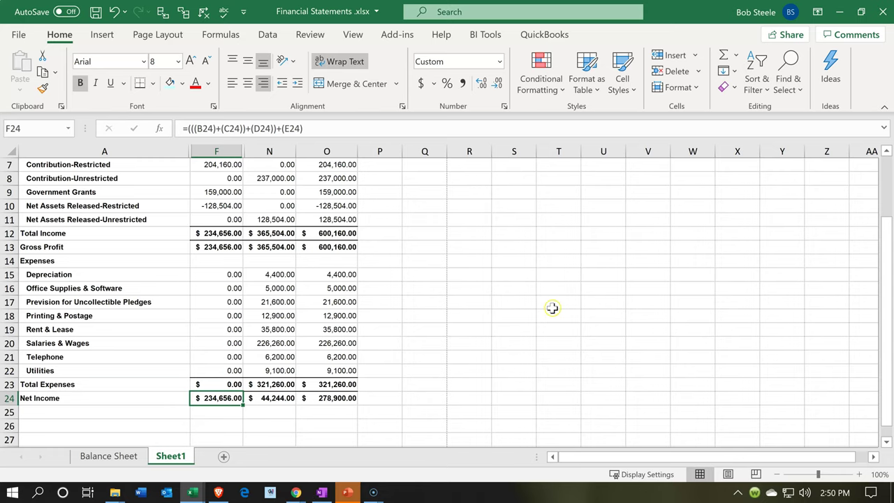
{"action": "key", "text": "Right"}
{"action": "key", "text": "Right"}
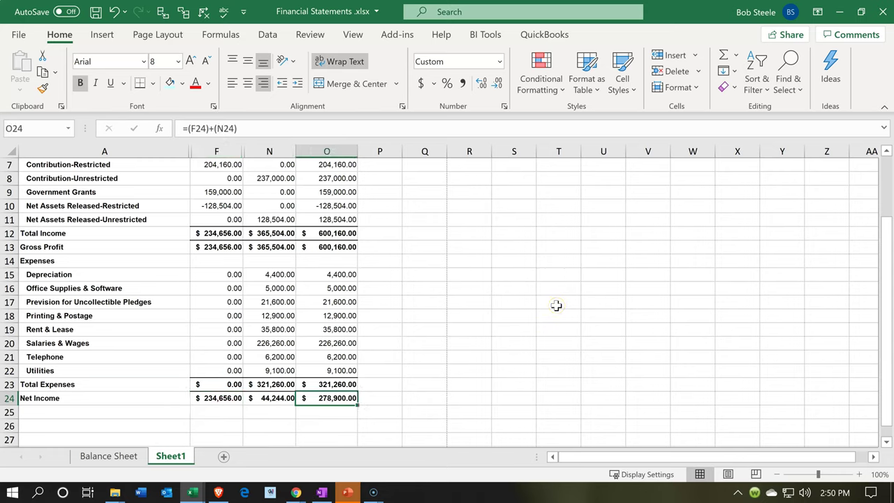
{"action": "left_click", "coordinate": [229, 403]}
{"action": "left_click", "coordinate": [262, 398], "text": "ctrl"}
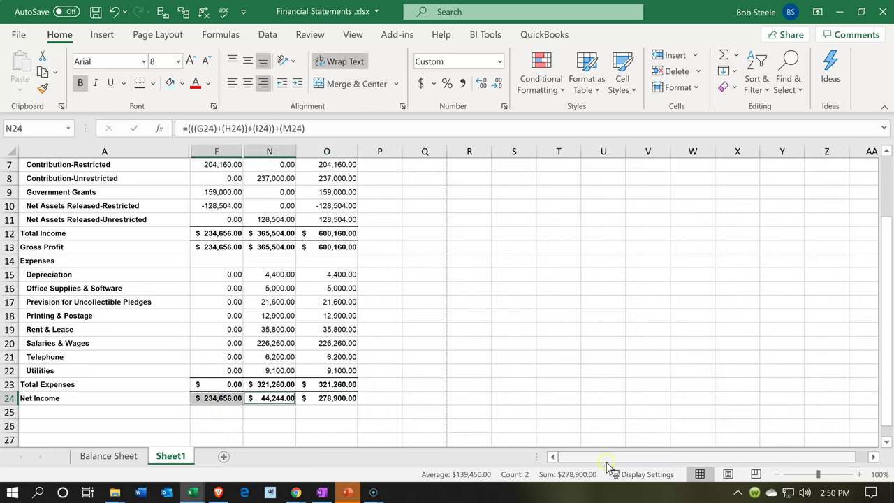
{"action": "left_click", "coordinate": [421, 410]}
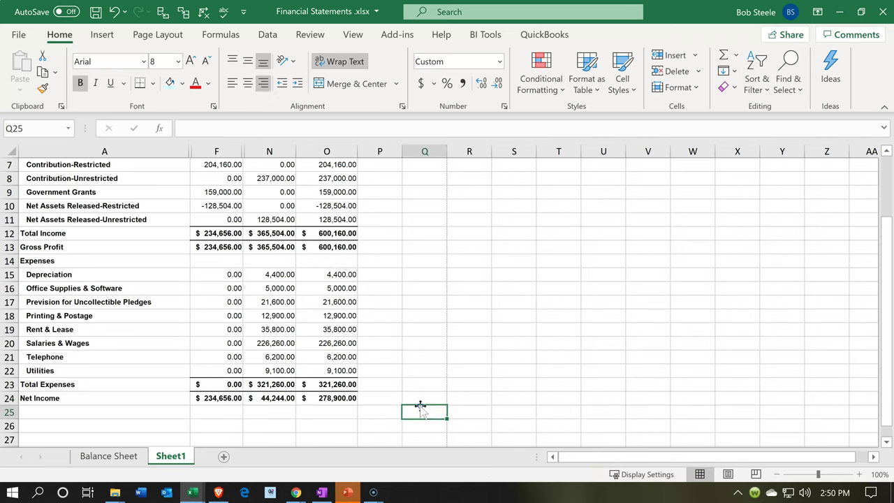
Rename the Sheet1 worksheet as Stmt of Activities.
{"action": "scroll", "coordinate": [389, 334], "scroll_direction": "up", "scroll_amount": 2}
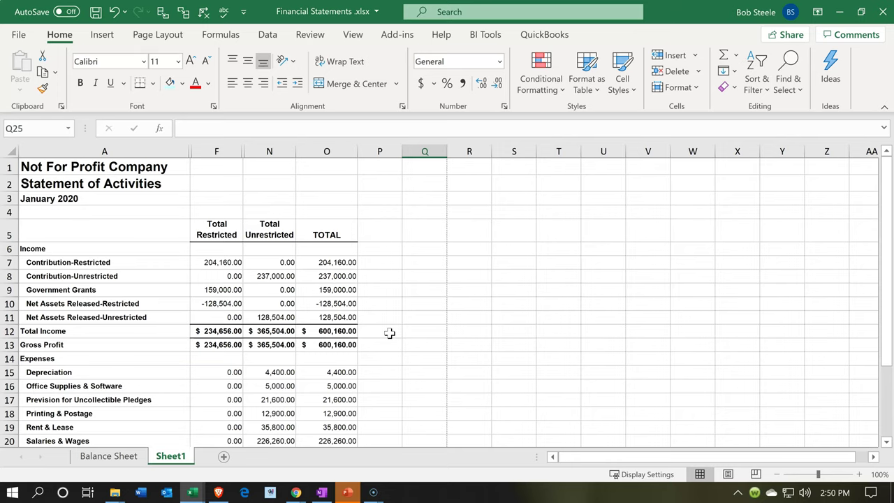
{"action": "double_click", "coordinate": [180, 461]}
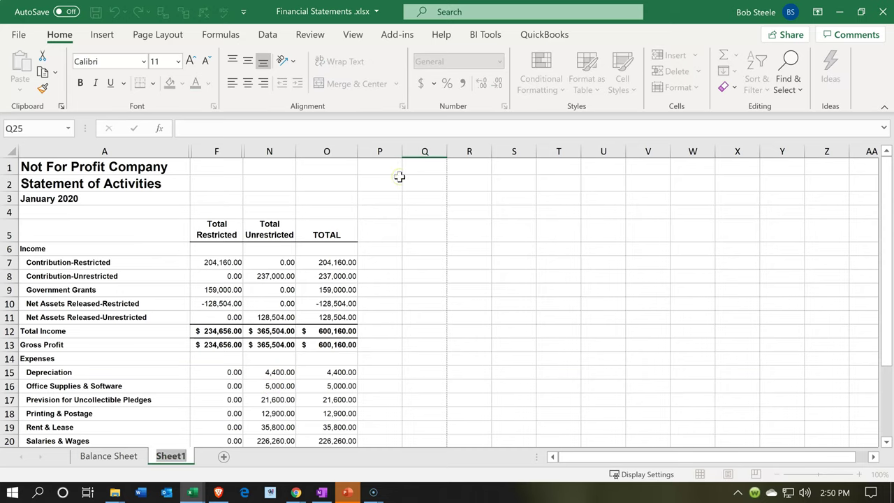
{"action": "type", "text": "St"}
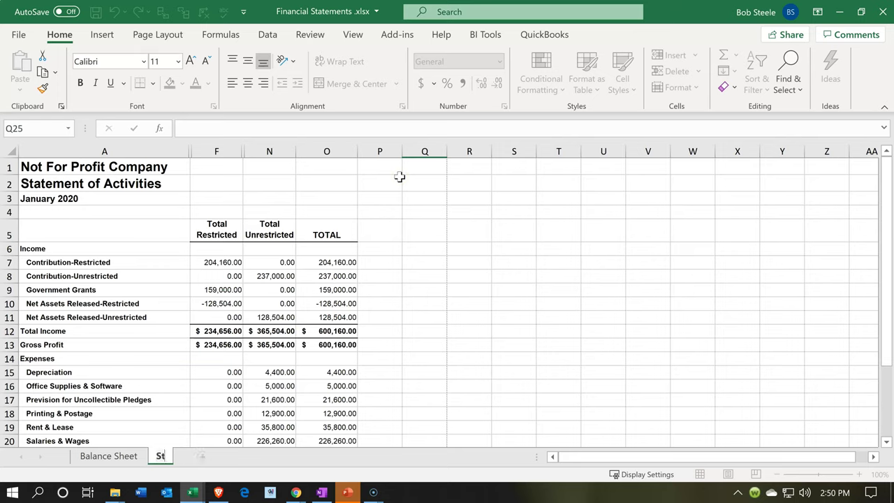
{"action": "type", "text": "mt of A"}
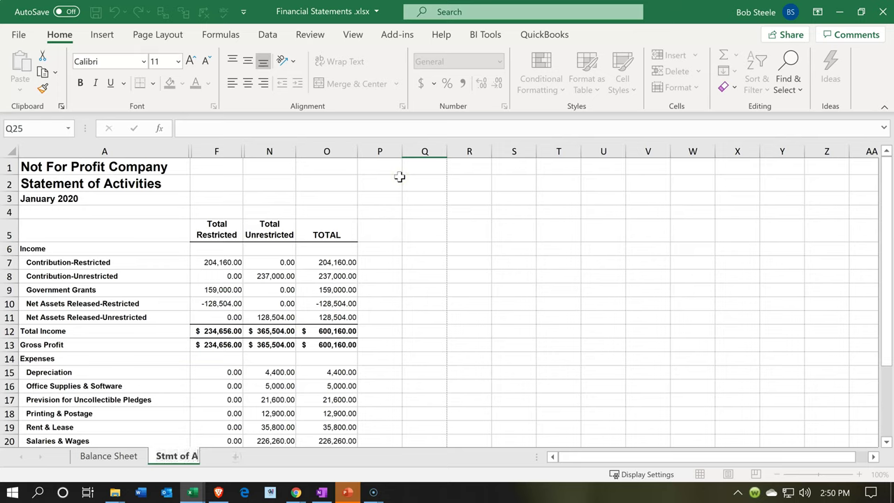
{"action": "type", "text": "ctivit"}
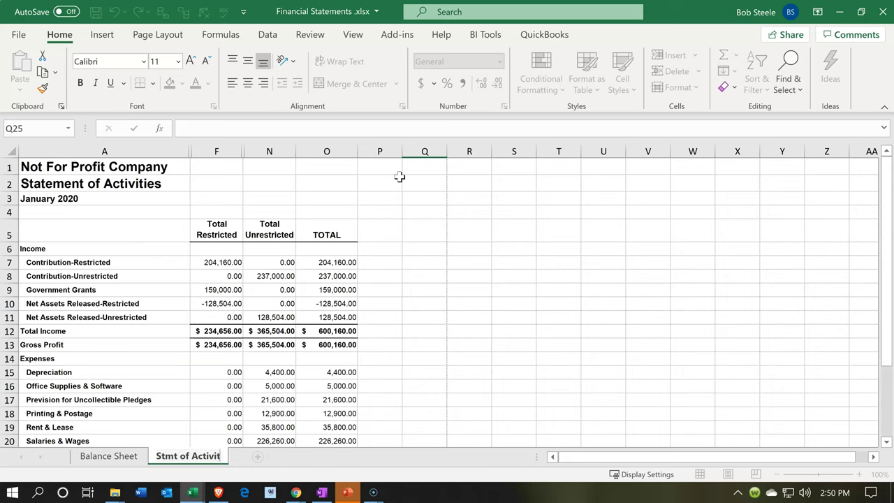
{"action": "type", "text": "ies"}
{"action": "key", "text": "Return"}
Shorten the column heading in F5 to Restricted.
{"action": "left_click", "coordinate": [245, 240]}
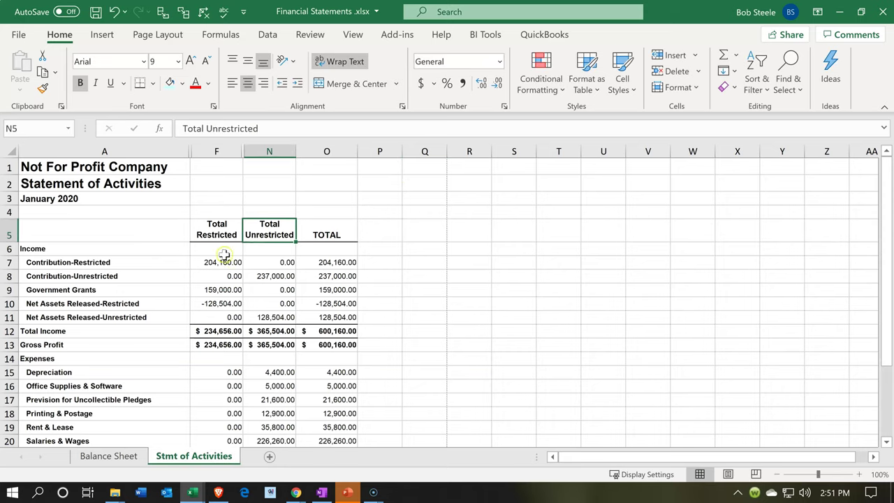
{"action": "left_click", "coordinate": [225, 229]}
{"action": "double_click", "coordinate": [225, 229]}
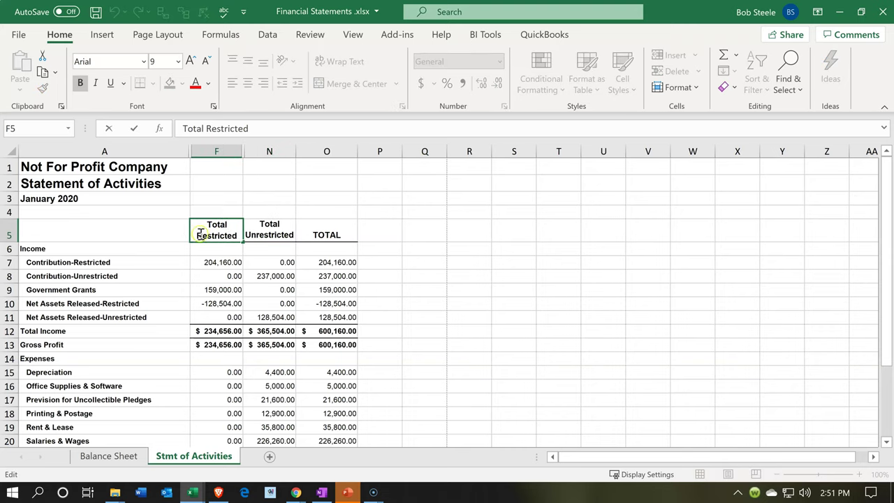
{"action": "key", "text": "BackSpace"}
{"action": "key", "text": "BackSpace"}
{"action": "key", "text": "BackSpace"}
{"action": "key", "text": "BackSpace"}
{"action": "key", "text": "BackSpace"}
{"action": "key", "text": "BackSpace"}
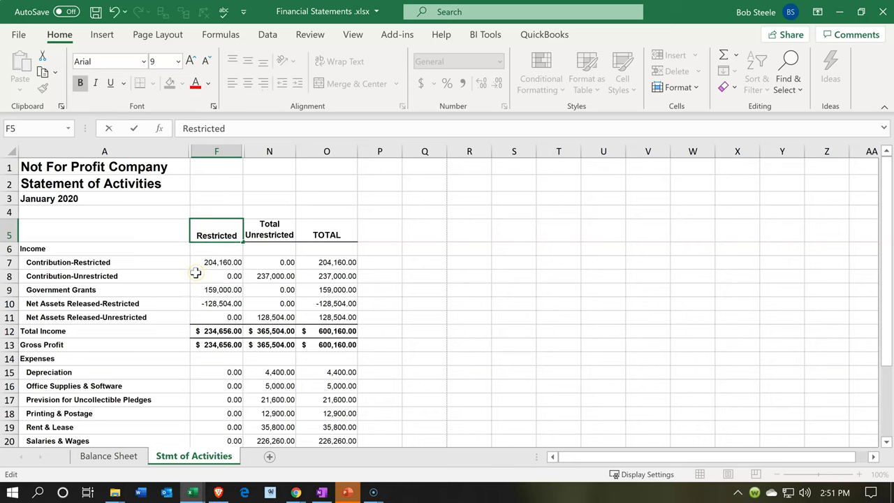
{"action": "key", "text": "Return"}
Shorten the column heading in N5 to Unrestricted.
{"action": "left_click", "coordinate": [255, 233]}
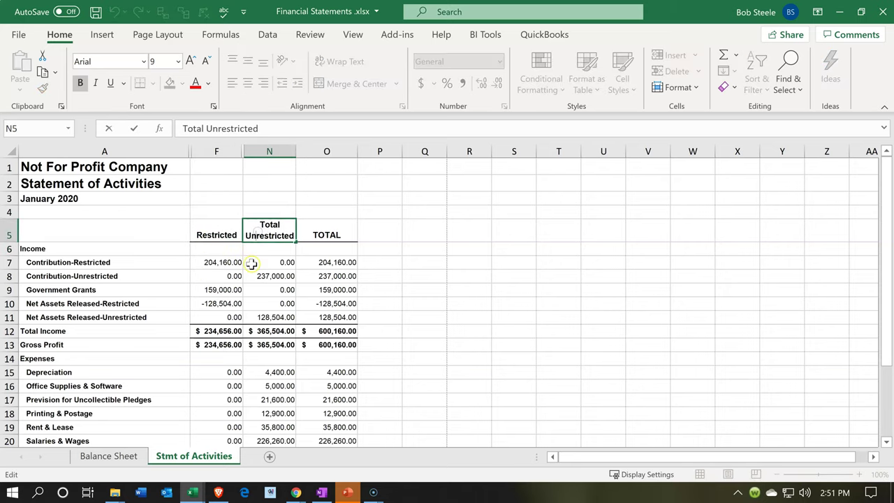
{"action": "key", "text": "BackSpace"}
{"action": "key", "text": "BackSpace"}
{"action": "key", "text": "BackSpace"}
{"action": "key", "text": "BackSpace"}
{"action": "key", "text": "BackSpace"}
{"action": "key", "text": "BackSpace"}
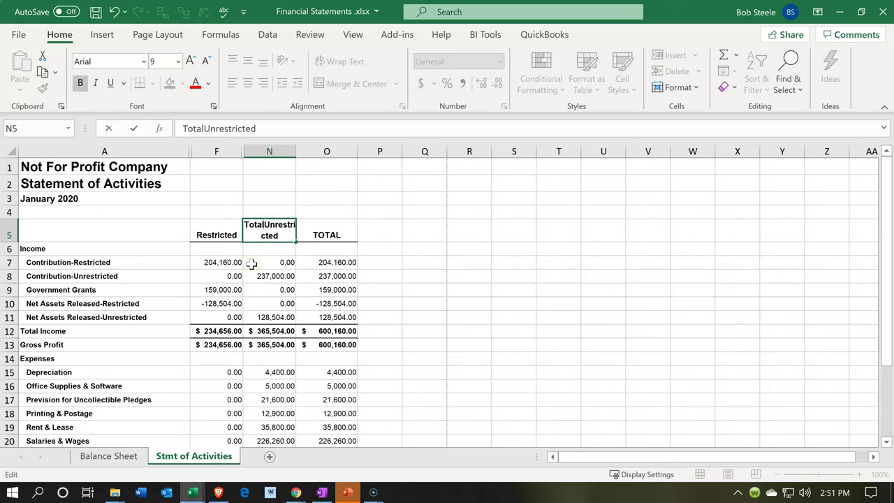
{"action": "key", "text": "Return"}
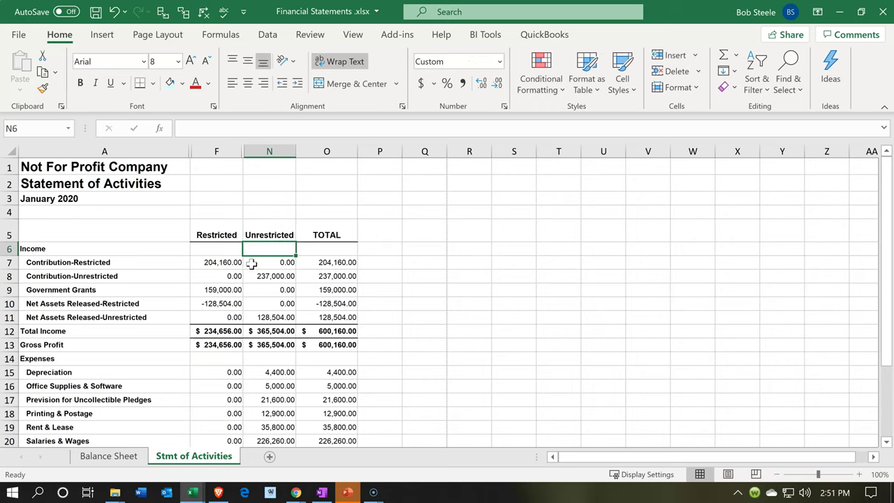
Examine the Contribution-Restricted and Contribution-Unrestricted income lines against the Restricted and Unrestricted column headings.
{"action": "left_click", "coordinate": [72, 248]}
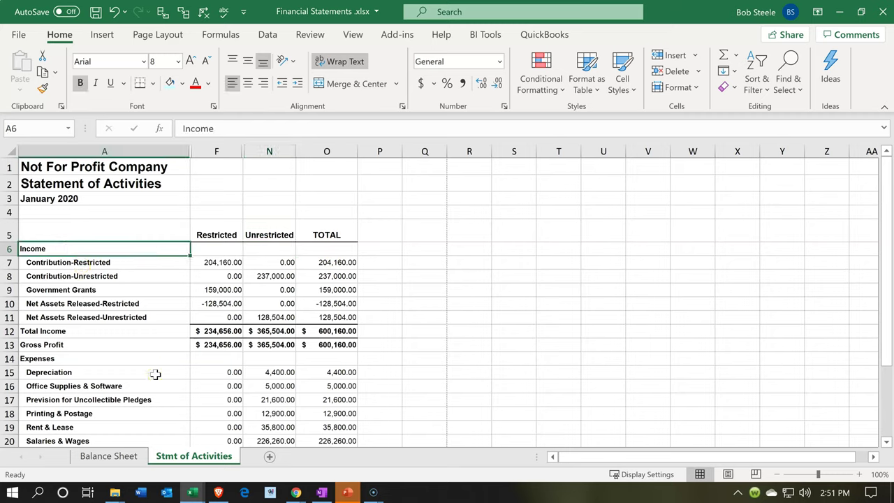
{"action": "key", "text": "Down"}
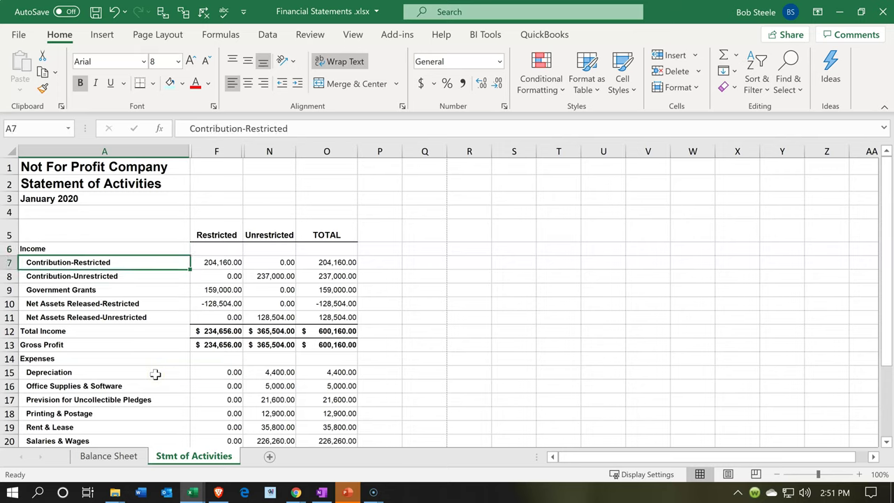
{"action": "key", "text": "Down"}
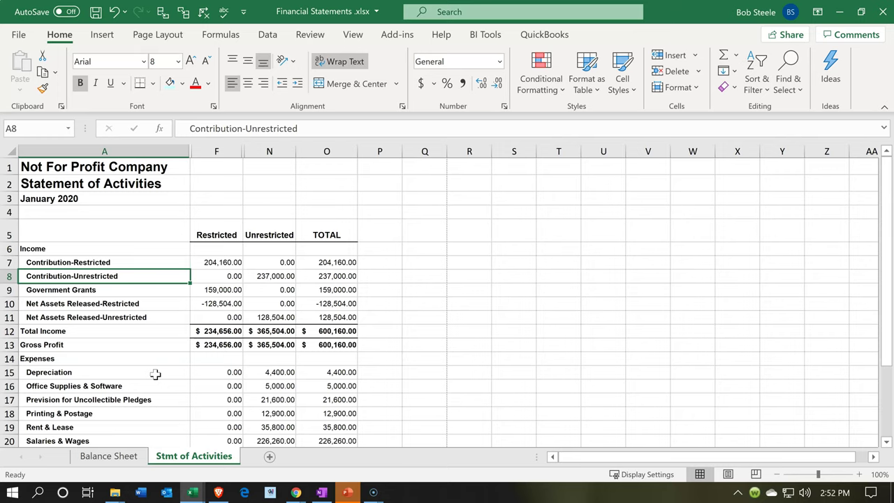
{"action": "key", "text": "Up"}
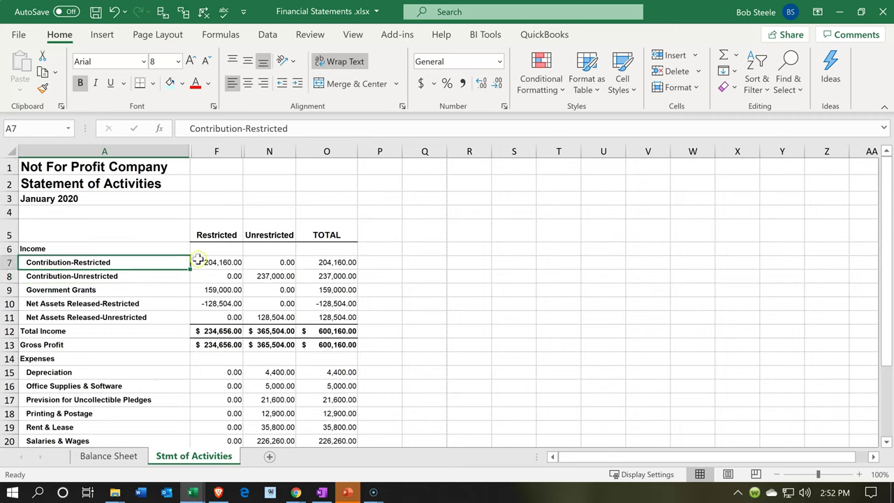
{"action": "left_click", "coordinate": [201, 233]}
{"action": "key", "text": "shift+Right"}
{"action": "key", "text": "shift+Left"}
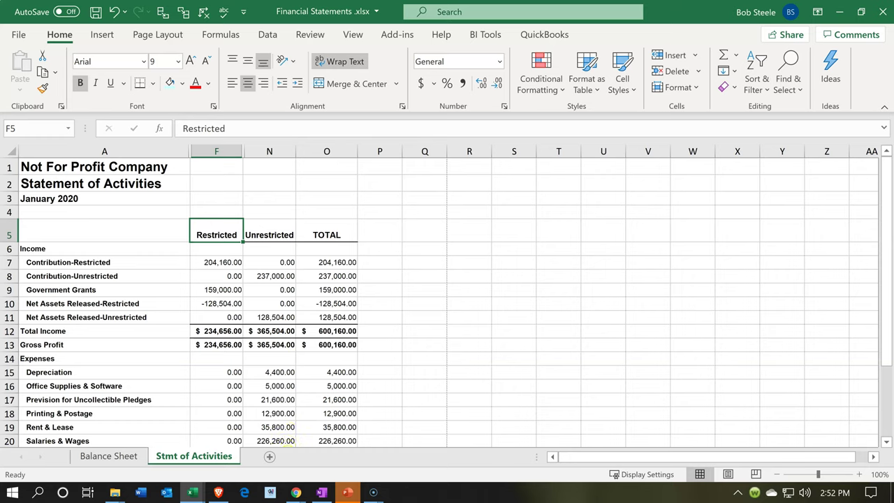
Switch to the QuickBooks Online Statement of Activities, examine its restricted and unrestricted contribution lines, and return to the Excel workbooks.
{"action": "left_click", "coordinate": [839, 12]}
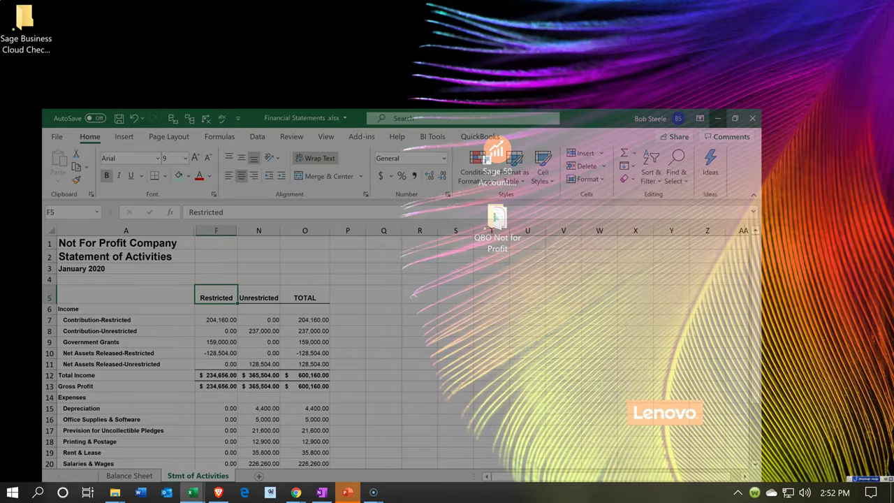
{"action": "left_click", "coordinate": [297, 493]}
{"action": "left_click", "coordinate": [349, 430]}
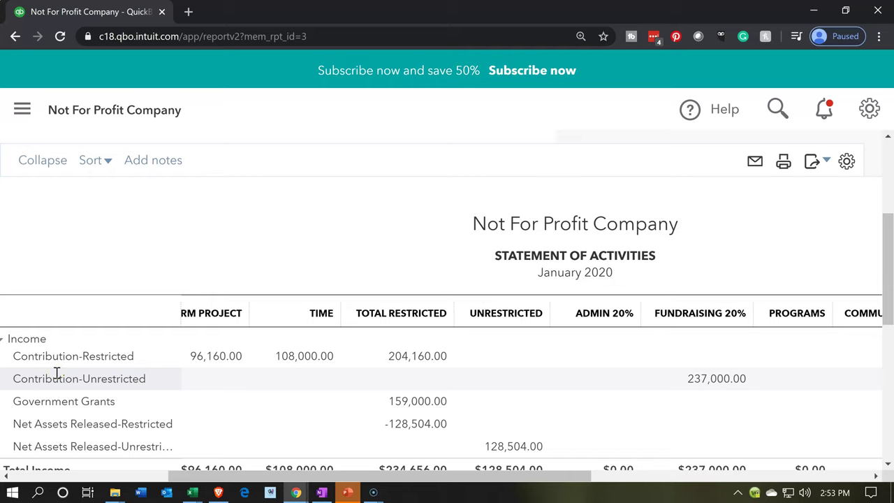
{"action": "left_click", "coordinate": [85, 378]}
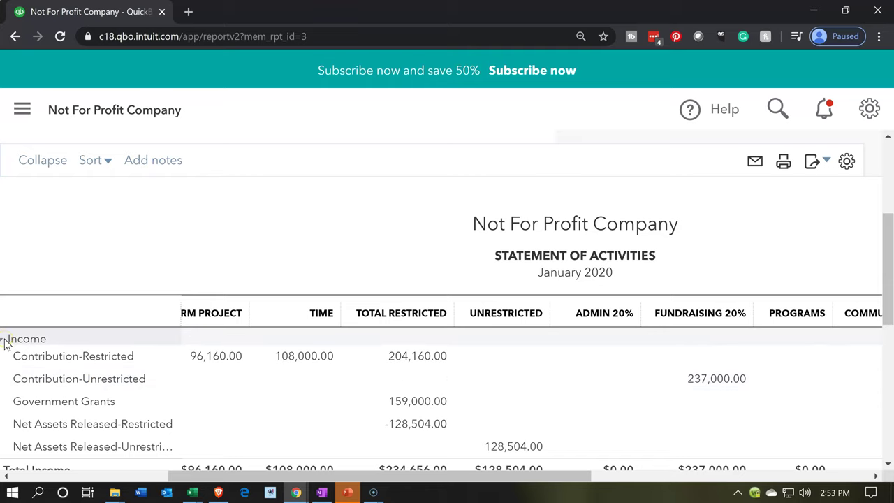
{"action": "left_click", "coordinate": [264, 380]}
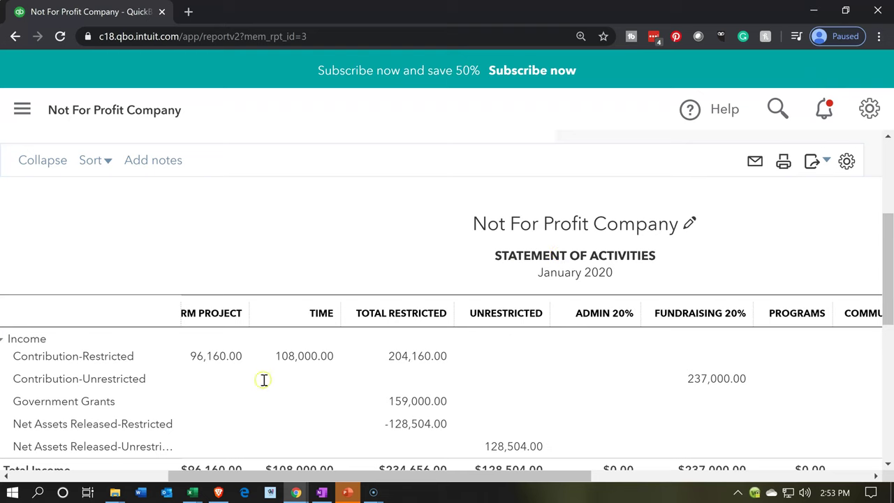
{"action": "left_click", "coordinate": [194, 494]}
{"action": "mouse_move", "coordinate": [195, 495]}
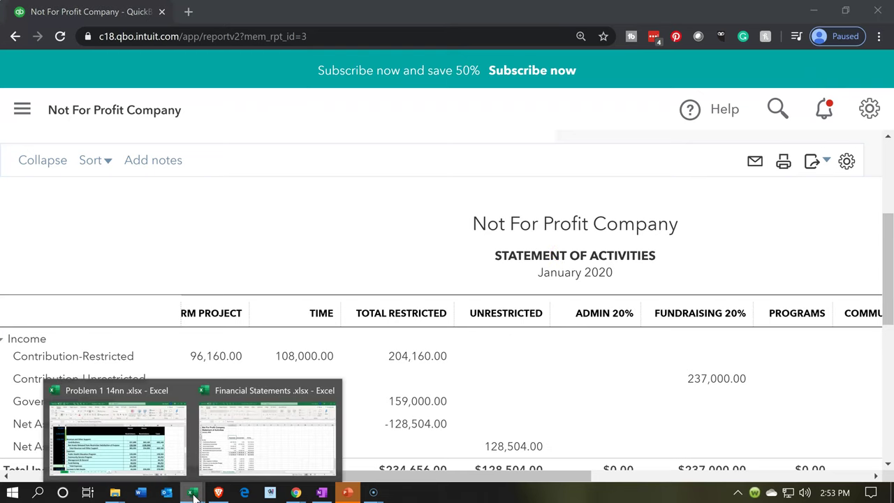
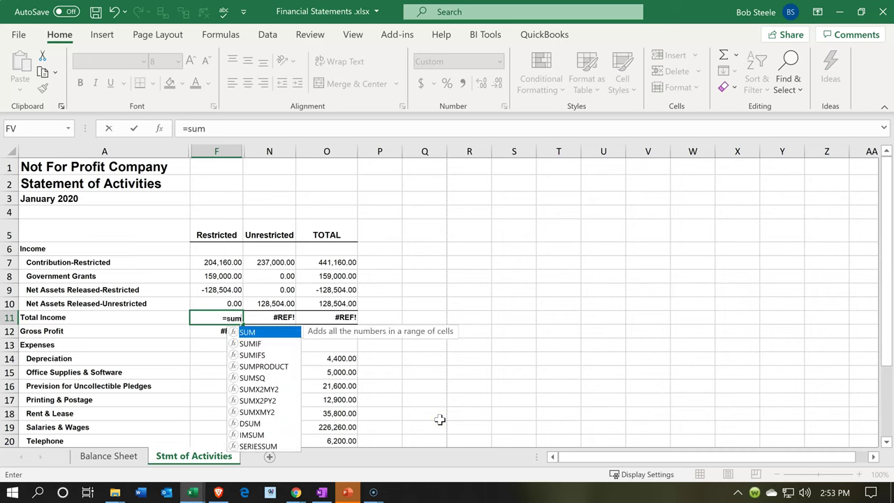
Sum F7:F10 in F11 as the Total Income of the Restricted column.
{"action": "key", "text": "Up"}
{"action": "key", "text": "shift+Up"}
{"action": "key", "text": "shift+Up"}
{"action": "key", "text": "shift+Up"}
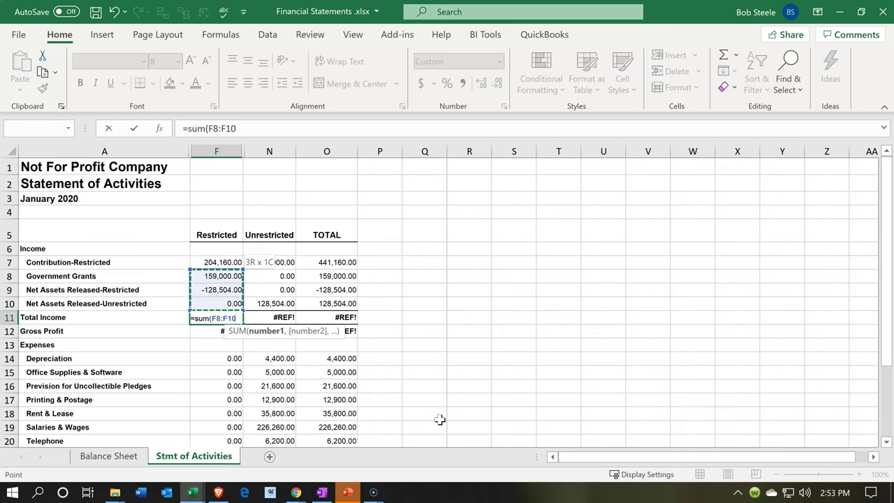
{"action": "key", "text": "Return"}
Sum N7:N10 in N11 as the Total Income of the Unrestricted column and check the TOTAL column's formula in O11.
{"action": "key", "text": "Right"}
{"action": "key", "text": "Up"}
{"action": "key", "text": "Up"}
{"action": "key", "text": "Down"}
{"action": "type", "text": "=sum("}
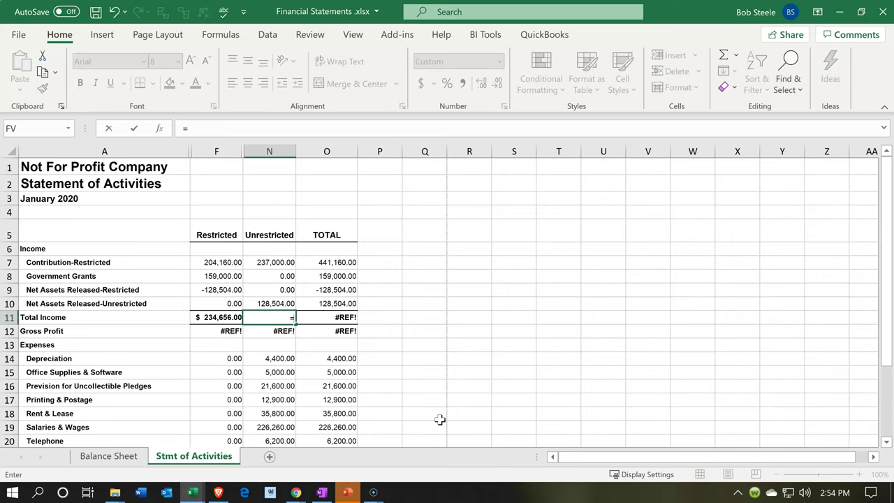
{"action": "key", "text": "Up"}
{"action": "key", "text": "shift+Up"}
{"action": "key", "text": "shift+Up"}
{"action": "key", "text": "shift+Up"}
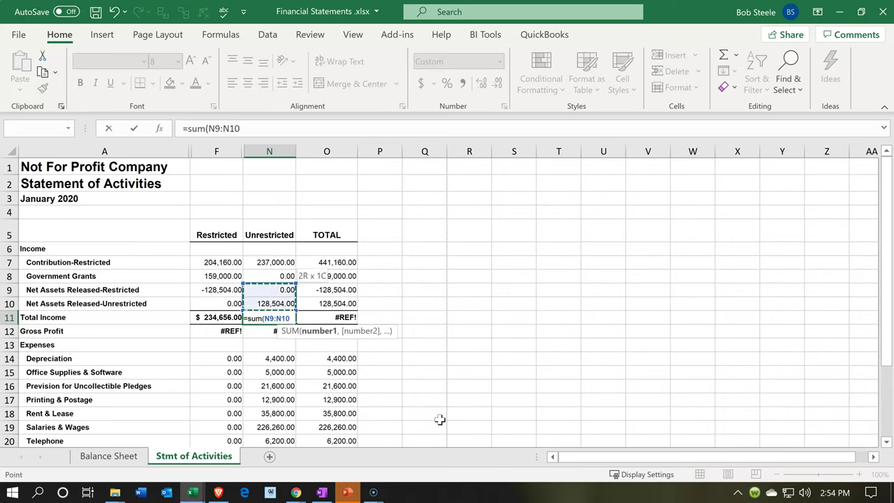
{"action": "key", "text": "Return"}
{"action": "key", "text": "Right"}
{"action": "key", "text": "Up"}
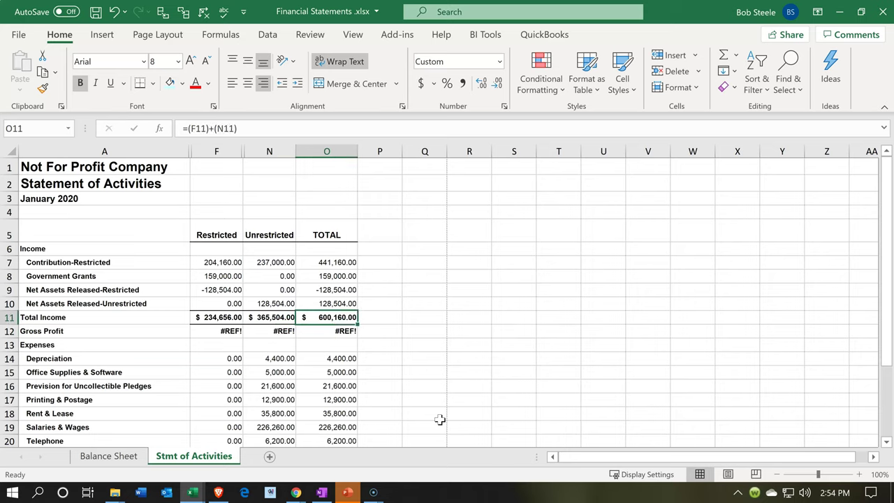
Delete the Gross Profit row 12 from the Statement of Activities.
{"action": "left_click", "coordinate": [152, 356]}
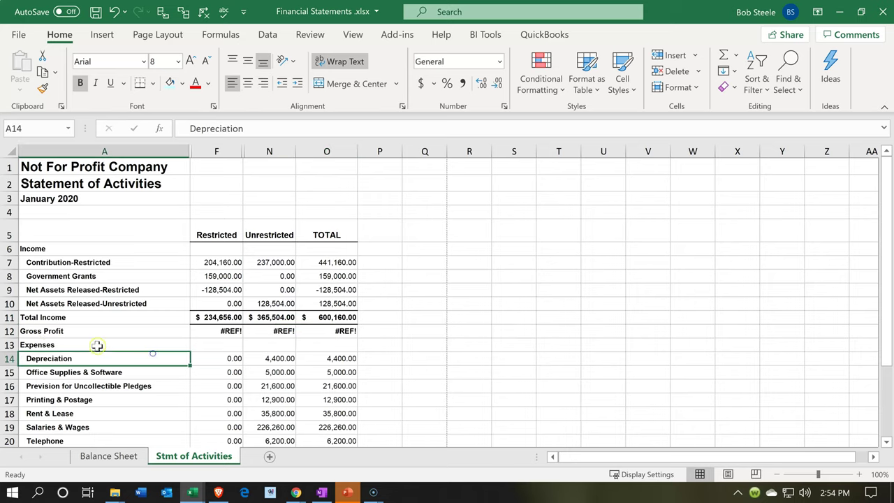
{"action": "left_click", "coordinate": [13, 331]}
{"action": "right_click", "coordinate": [53, 333]}
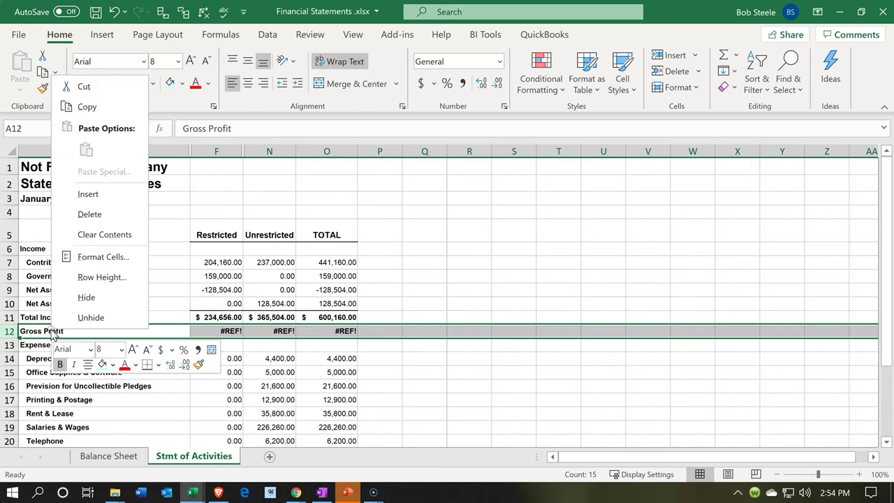
{"action": "left_click", "coordinate": [89, 214]}
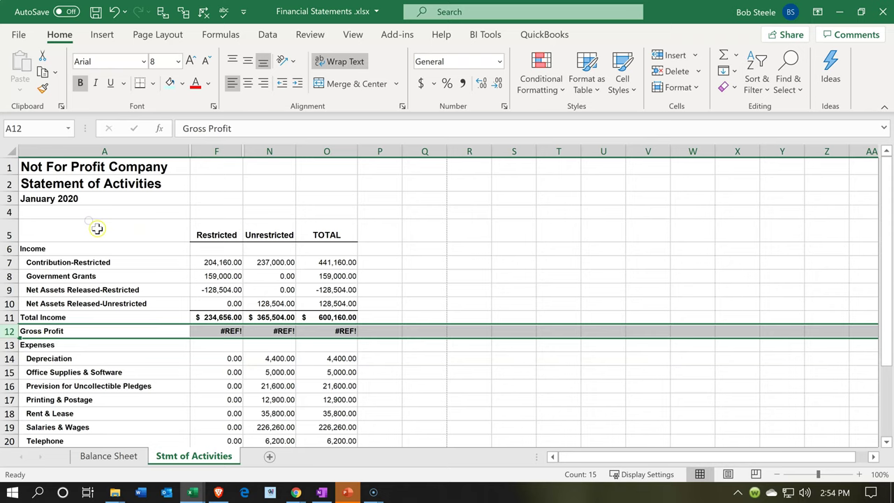
Compute the Restricted column's Net Income in F22 as Total Income minus Total Expenses, F11-F21.
{"action": "left_click", "coordinate": [253, 377]}
{"action": "scroll", "coordinate": [253, 377], "scroll_direction": "down", "scroll_amount": 1}
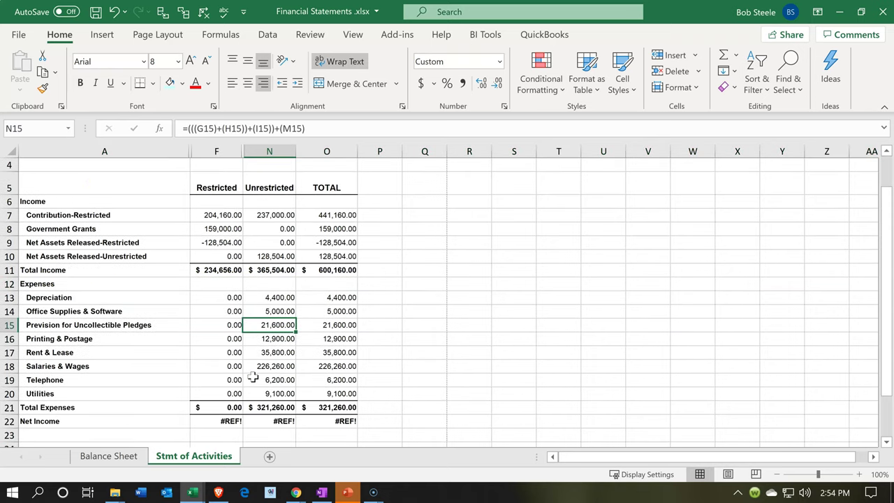
{"action": "left_click", "coordinate": [222, 422]}
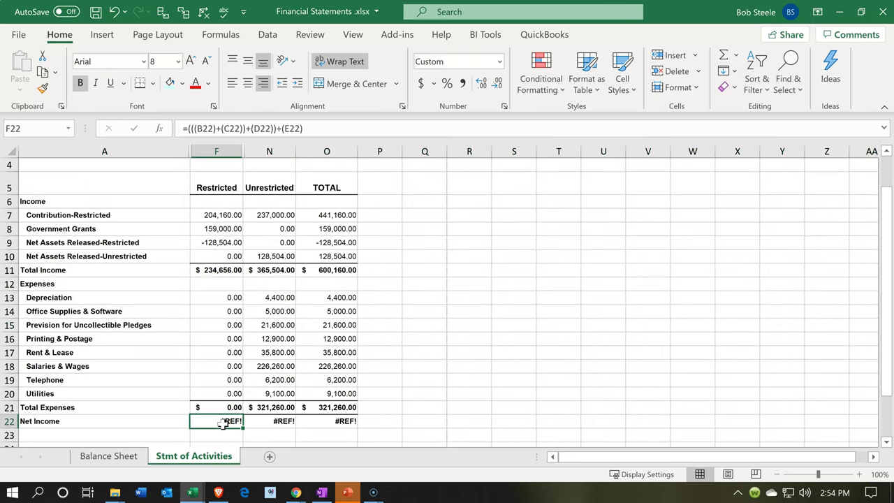
{"action": "type", "text": "="}
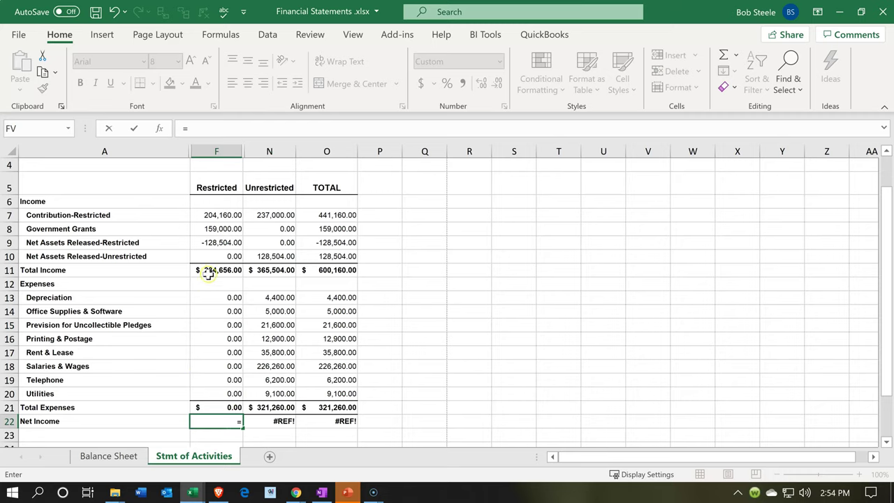
{"action": "left_click", "coordinate": [208, 275]}
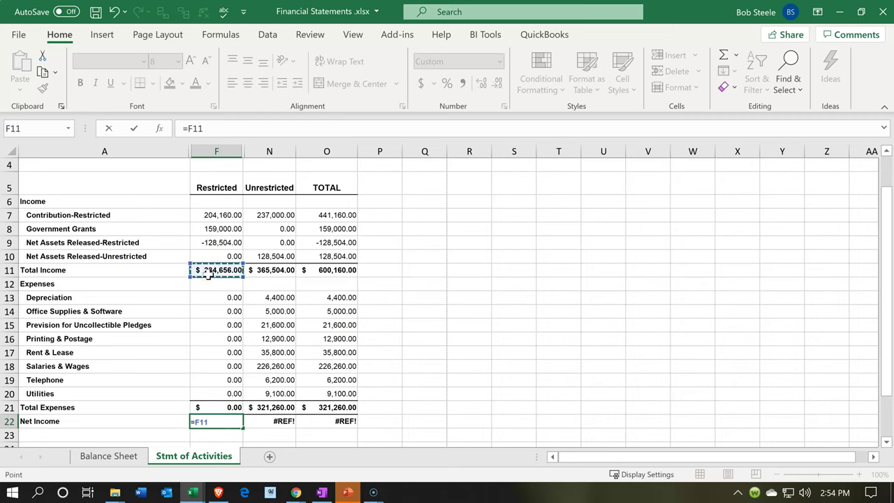
{"action": "type", "text": "-"}
{"action": "key", "text": "Up"}
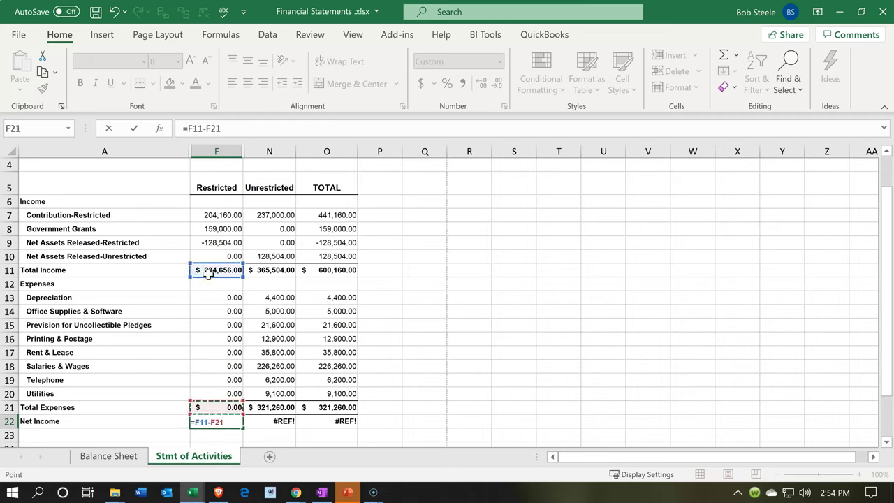
{"action": "key", "text": "Return"}
Compute the Unrestricted column's Net Income in N22 as Total Income minus Total Expenses, N11-N21.
{"action": "key", "text": "Right"}
{"action": "key", "text": "Up"}
{"action": "type", "text": "+"}
{"action": "key", "text": "Up"}
{"action": "key", "text": "Up"}
{"action": "key", "text": "Up"}
{"action": "key", "text": "Up"}
{"action": "key", "text": "Up"}
{"action": "key", "text": "Up"}
{"action": "key", "text": "Up"}
{"action": "key", "text": "Up"}
{"action": "key", "text": "Up"}
{"action": "key", "text": "Up"}
{"action": "key", "text": "Up"}
{"action": "key", "text": "Up"}
{"action": "key", "text": "Down"}
{"action": "type", "text": "-"}
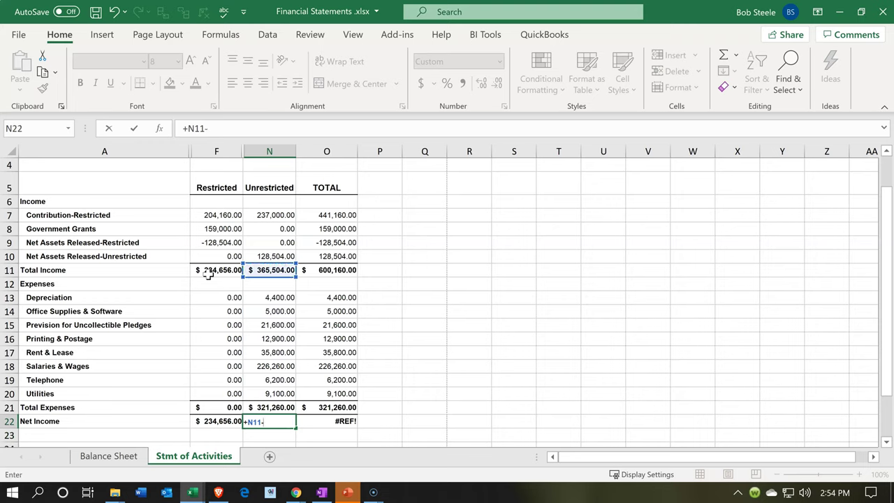
{"action": "key", "text": "Up"}
{"action": "key", "text": "Return"}
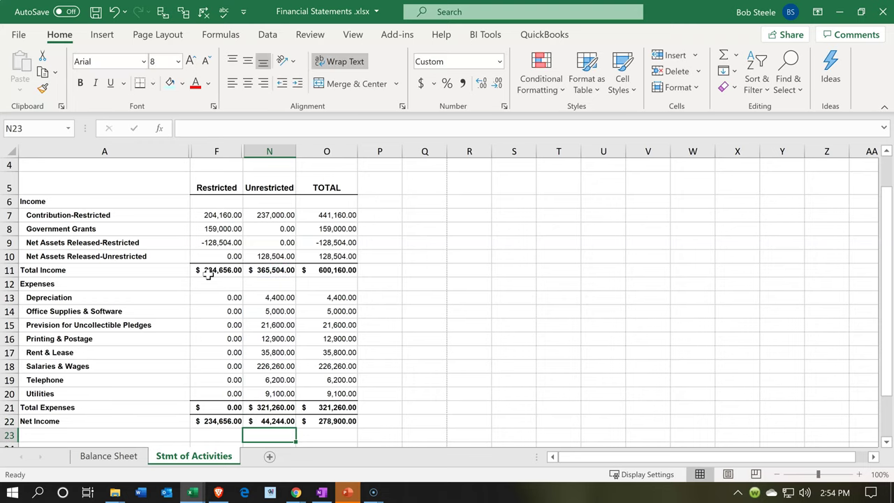
Rename the Contribution-Restricted label in A7 as Contributions.
{"action": "left_click", "coordinate": [66, 229]}
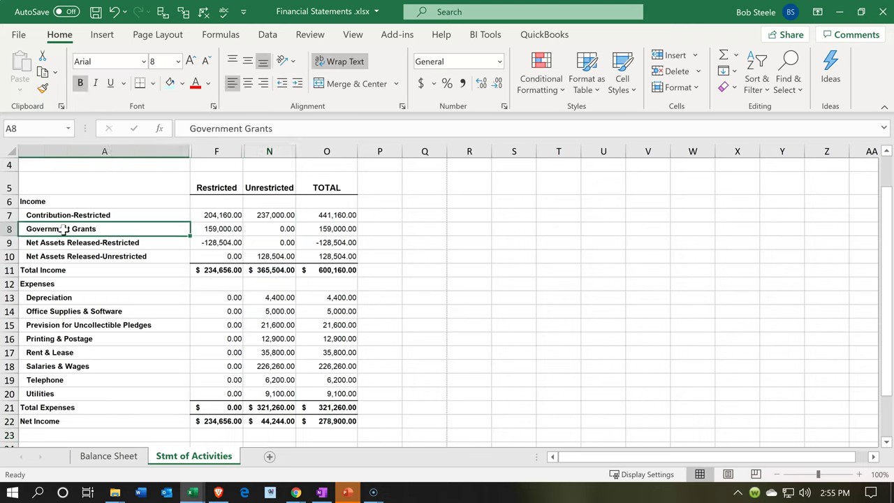
{"action": "left_click", "coordinate": [49, 216]}
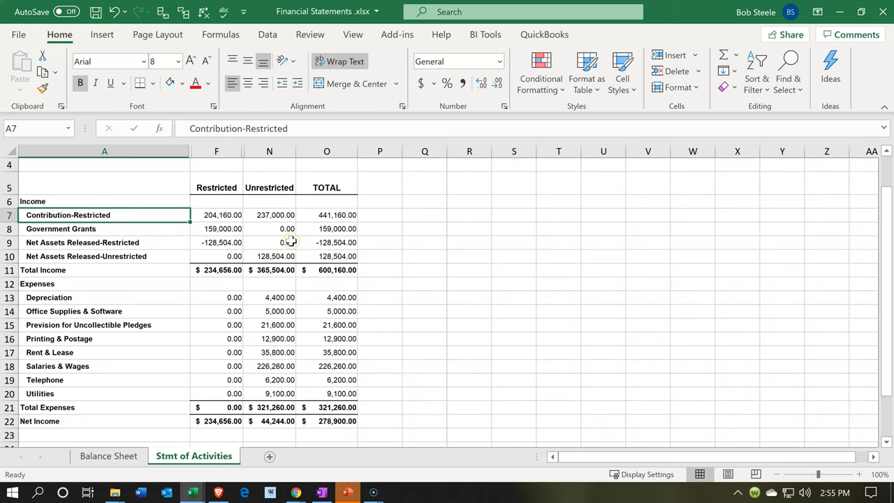
{"action": "double_click", "coordinate": [120, 215]}
{"action": "key", "text": "BackSpace"}
{"action": "key", "text": "BackSpace"}
{"action": "key", "text": "BackSpace"}
{"action": "key", "text": "BackSpace"}
{"action": "key", "text": "BackSpace"}
{"action": "key", "text": "BackSpace"}
{"action": "key", "text": "BackSpace"}
{"action": "key", "text": "BackSpace"}
{"action": "key", "text": "BackSpace"}
{"action": "key", "text": "BackSpace"}
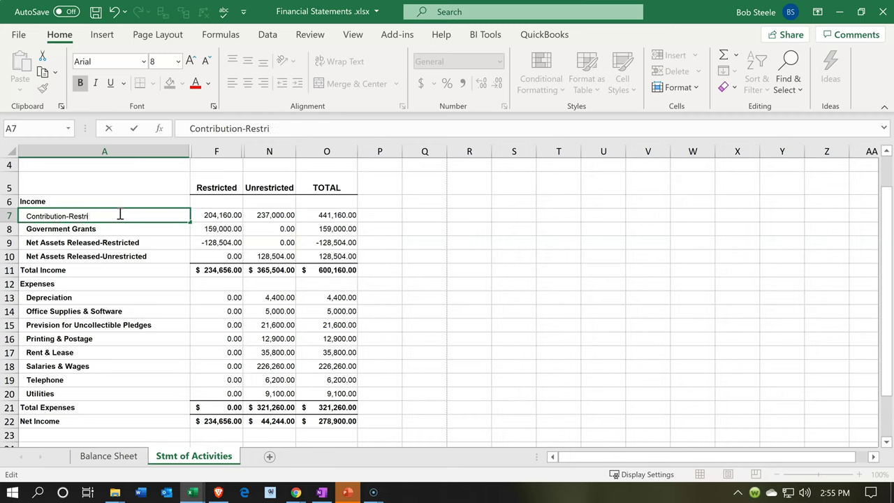
{"action": "key", "text": "BackSpace"}
{"action": "key", "text": "BackSpace"}
{"action": "type", "text": "ns"}
{"action": "key", "text": "Return"}
Review the income rows across the Restricted, Unrestricted and TOTAL columns, including the Net Assets Released-Restricted line.
{"action": "key", "text": "Right"}
{"action": "key", "text": "Up"}
{"action": "key", "text": "Right"}
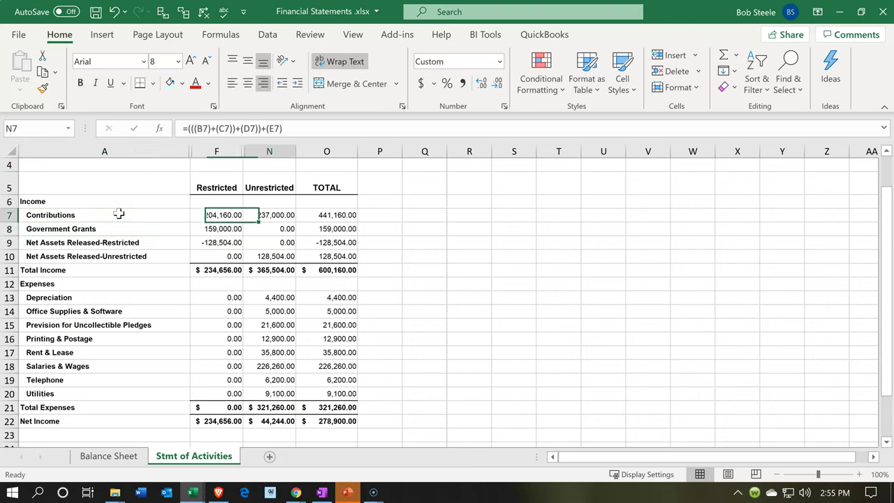
{"action": "key", "text": "Right"}
{"action": "key", "text": "Down"}
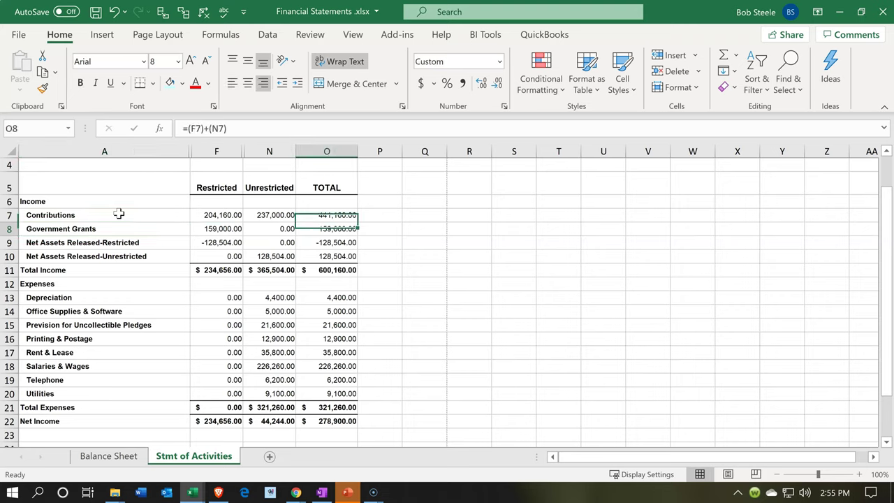
{"action": "key", "text": "Left"}
{"action": "key", "text": "Left"}
{"action": "key", "text": "Left"}
{"action": "key", "text": "Down"}
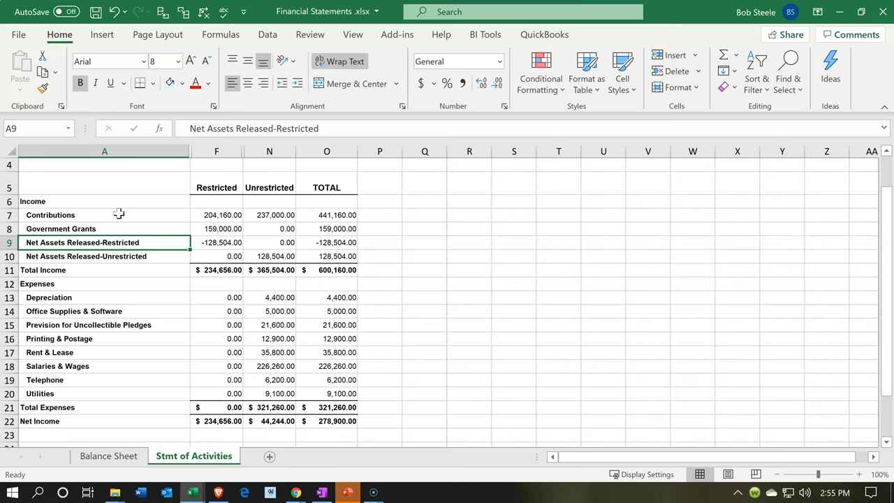
{"action": "key", "text": "Right"}
{"action": "key", "text": "Right"}
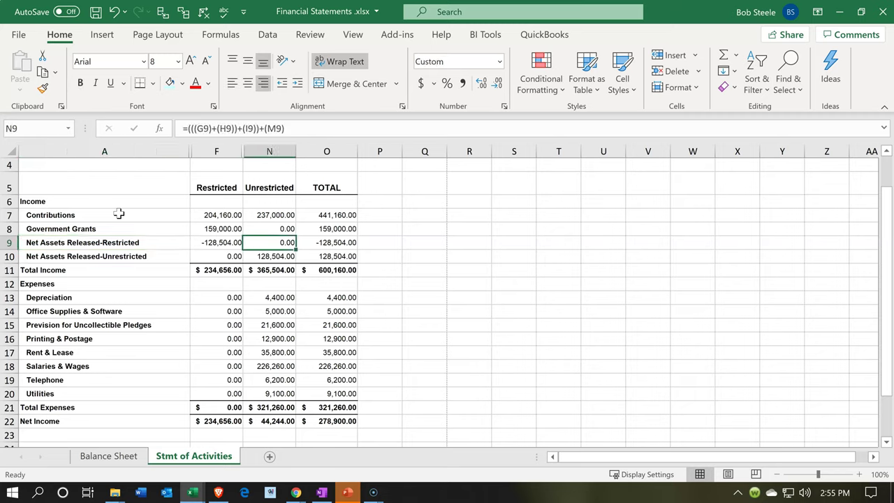
Examine the expense category labels from Depreciation down through Telephone in column A.
{"action": "key", "text": "Down"}
{"action": "key", "text": "Down"}
{"action": "key", "text": "Down"}
{"action": "key", "text": "Down"}
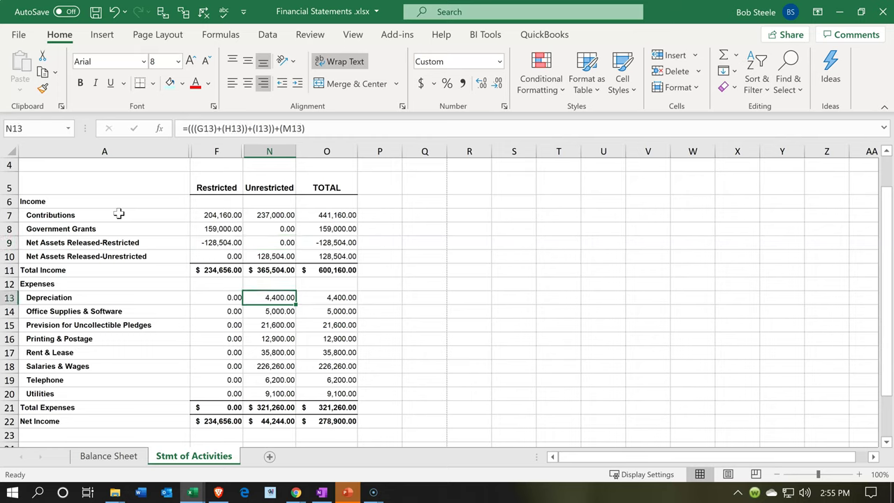
{"action": "key", "text": "Left"}
{"action": "key", "text": "Left"}
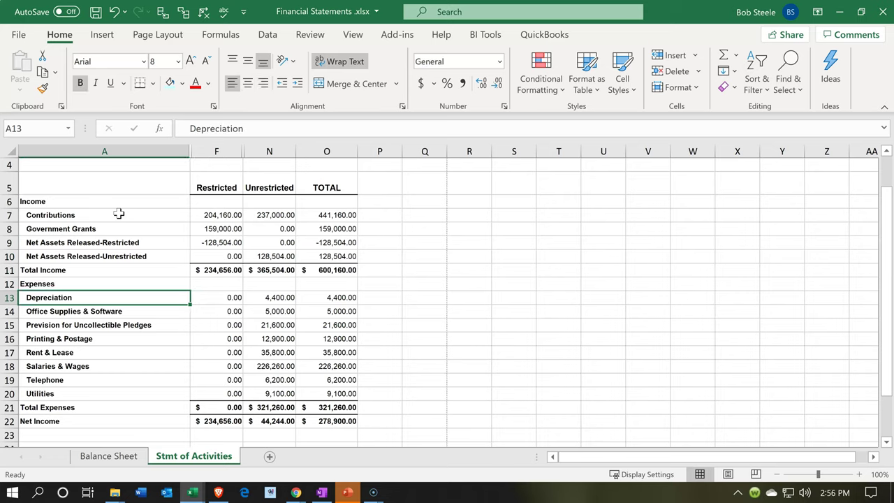
{"action": "key", "text": "Down"}
{"action": "key", "text": "Down"}
{"action": "key", "text": "Down"}
{"action": "key", "text": "Down"}
{"action": "key", "text": "Down"}
{"action": "key", "text": "Down"}
{"action": "key", "text": "Up"}
{"action": "key", "text": "Up"}
{"action": "key", "text": "Up"}
{"action": "key", "text": "Up"}
{"action": "key", "text": "Up"}
{"action": "key", "text": "Up"}
{"action": "key", "text": "Right"}
{"action": "key", "text": "Right"}
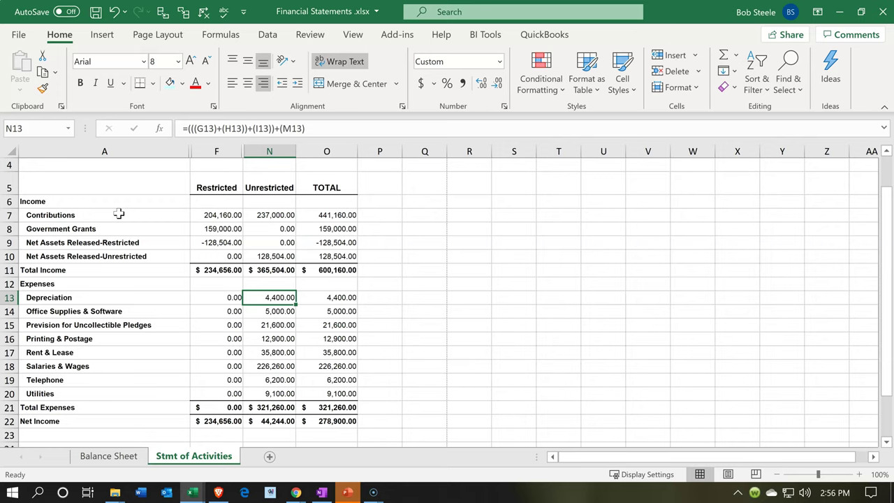
Check the Unrestricted column's expense amounts from Office Supplies & Software down to Total Expenses.
{"action": "key", "text": "Down"}
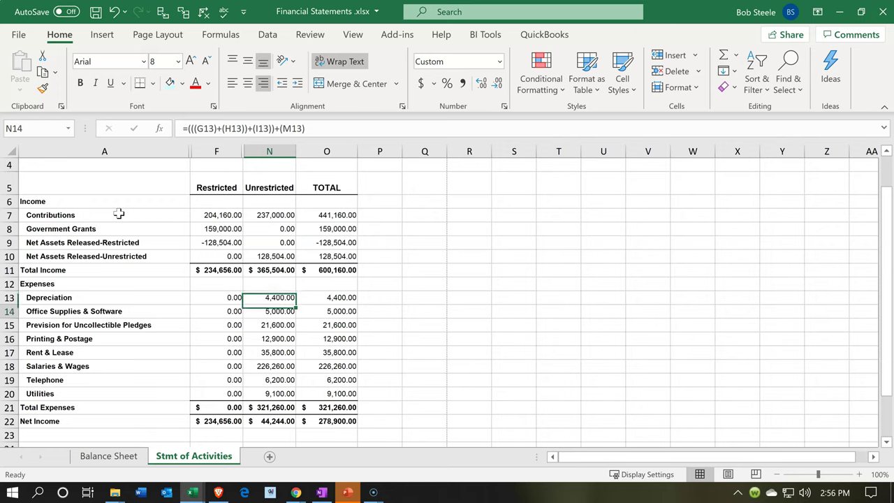
{"action": "key", "text": "Down"}
{"action": "key", "text": "Down"}
{"action": "key", "text": "Down"}
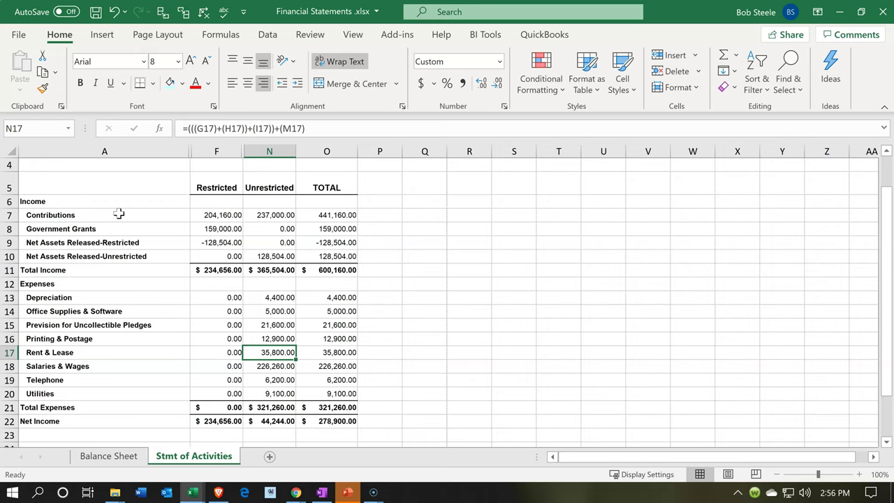
{"action": "key", "text": "Down"}
{"action": "key", "text": "Down"}
{"action": "key", "text": "Down"}
{"action": "key", "text": "Down"}
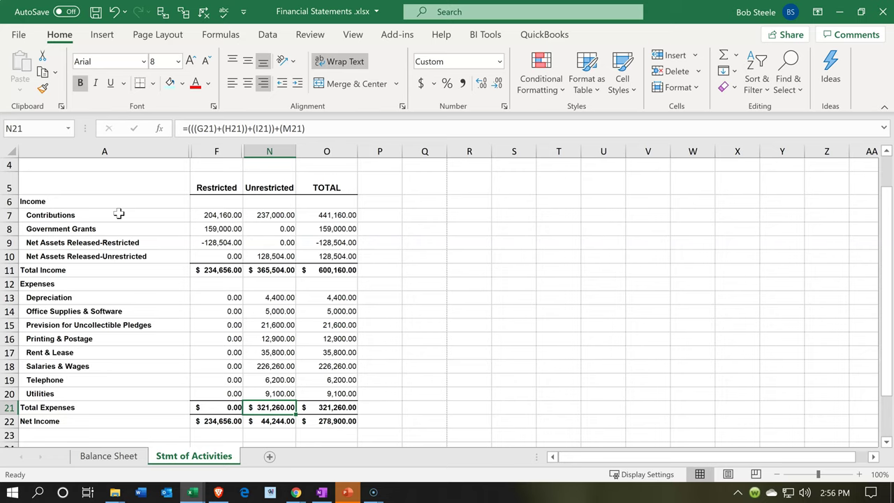
Switch to the Problem 1 14nn workbook and copy the text "Increase in Net Assets" from cell T62.
{"action": "key", "text": "Home"}
{"action": "key", "text": "Down"}
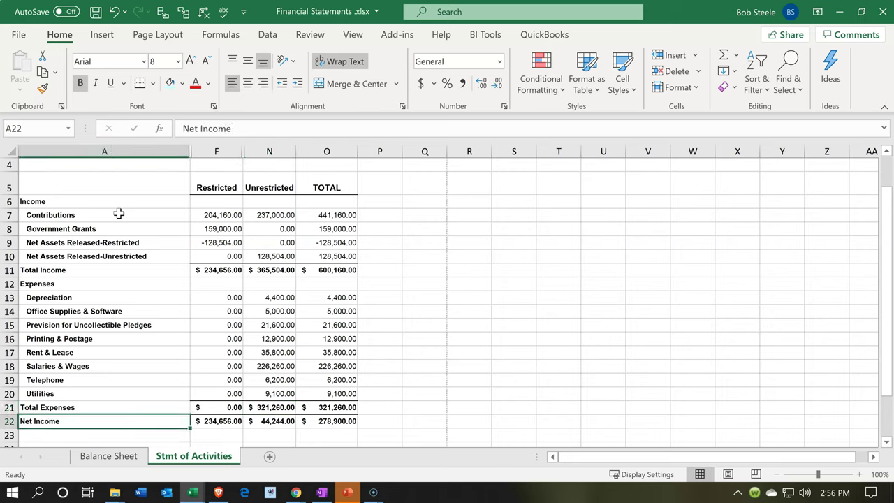
{"action": "left_click", "coordinate": [196, 495]}
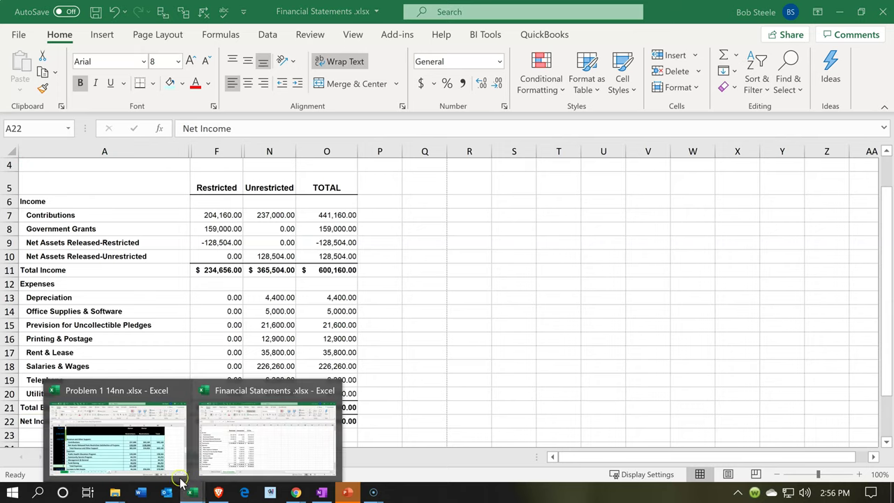
{"action": "left_click", "coordinate": [140, 440]}
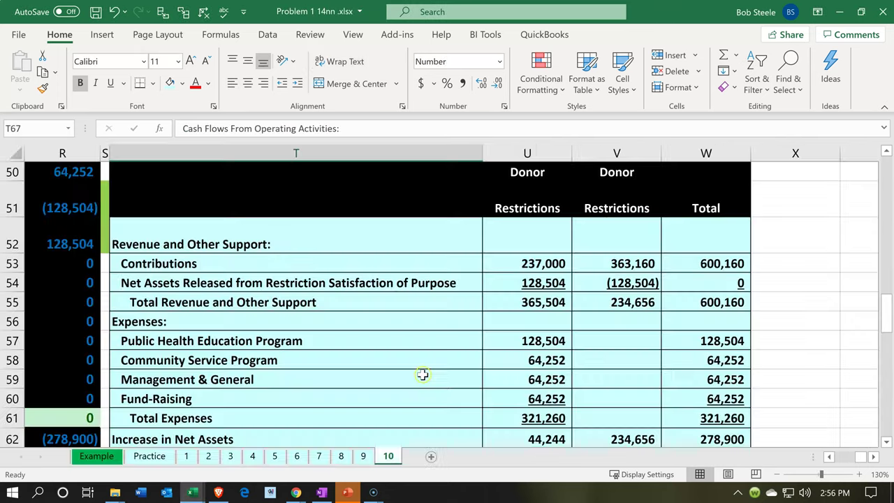
{"action": "left_click", "coordinate": [422, 374]}
{"action": "scroll", "coordinate": [422, 374], "scroll_direction": "down", "scroll_amount": 2}
{"action": "scroll", "coordinate": [422, 374], "scroll_direction": "down", "scroll_amount": 1}
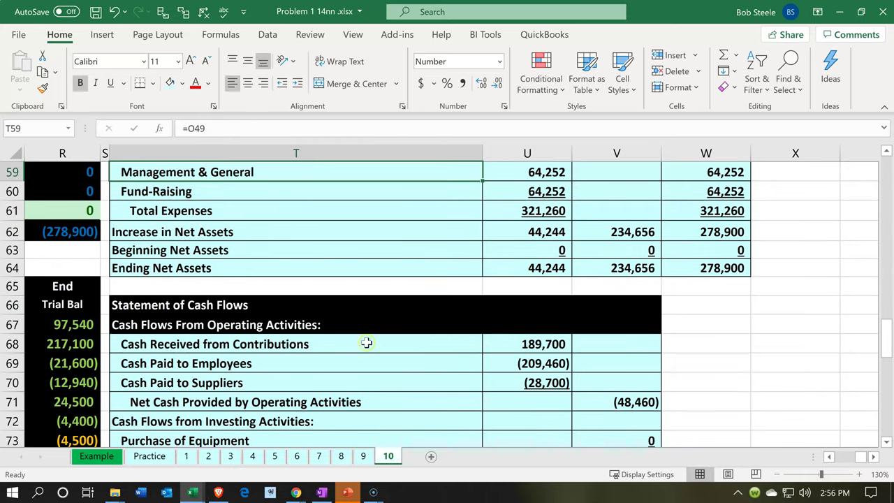
{"action": "scroll", "coordinate": [348, 315], "scroll_direction": "down", "scroll_amount": 2}
{"action": "scroll", "coordinate": [347, 318], "scroll_direction": "up", "scroll_amount": 3}
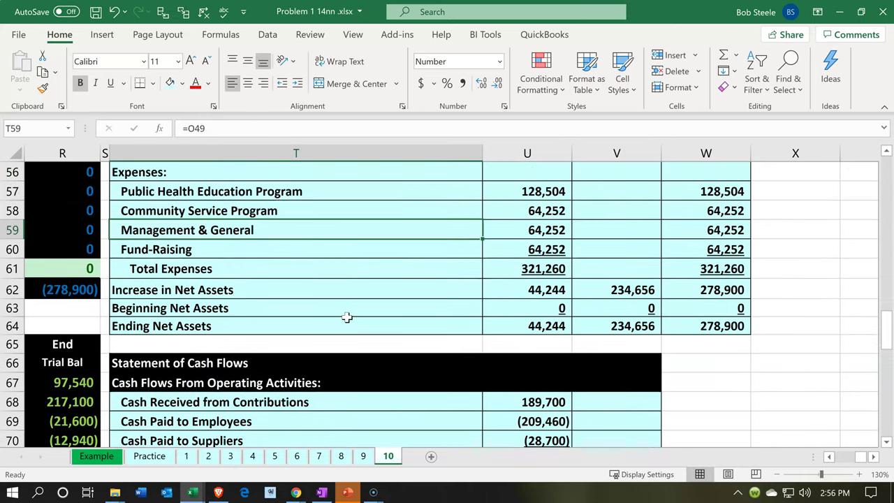
{"action": "left_click", "coordinate": [274, 291]}
{"action": "key", "text": "F2"}
{"action": "key", "text": "shift+Home"}
{"action": "key", "text": "ctrl+c"}
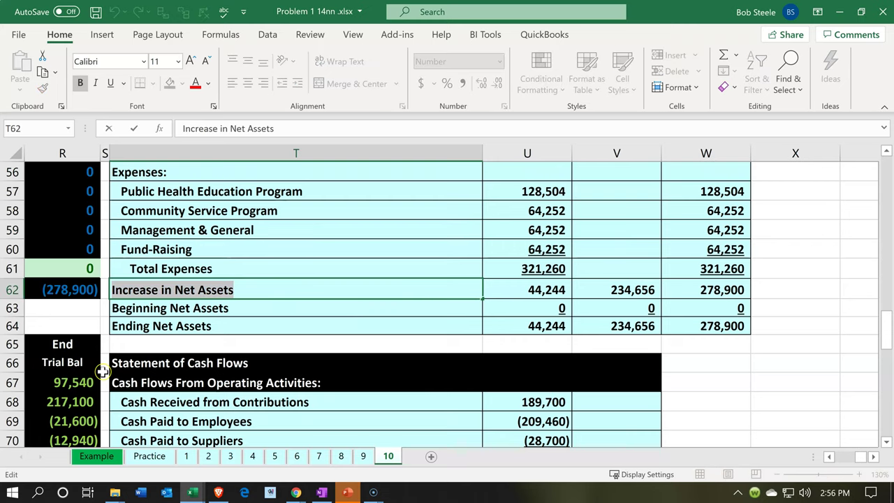
Return to the Financial Statements workbook and replace the Net Income label in A22 with "Increase in Net Assets".
{"action": "left_click", "coordinate": [839, 12]}
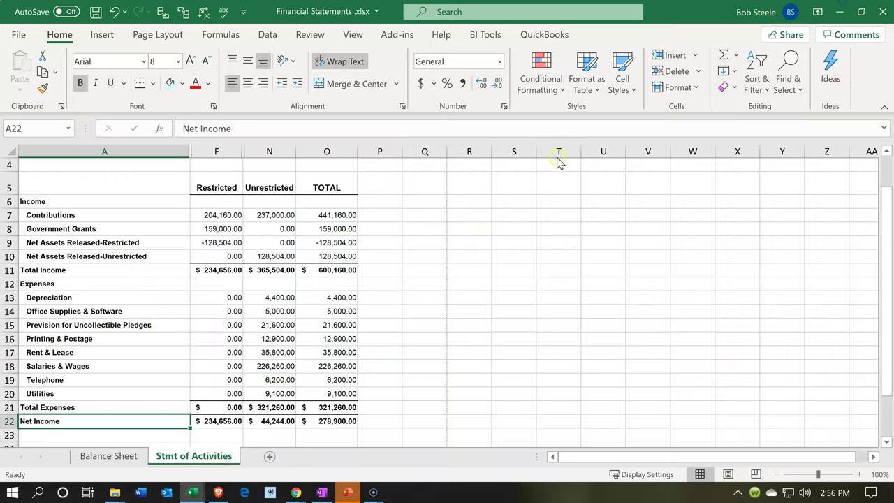
{"action": "right_click", "coordinate": [62, 422]}
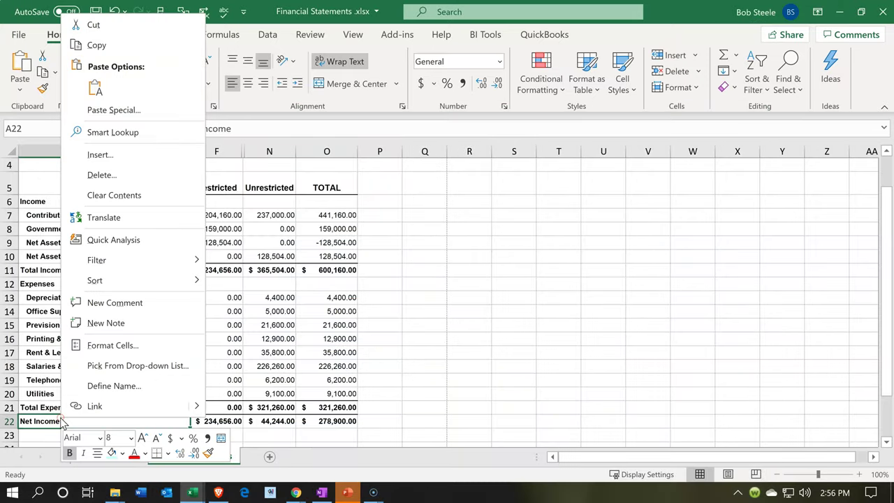
{"action": "left_click", "coordinate": [101, 88]}
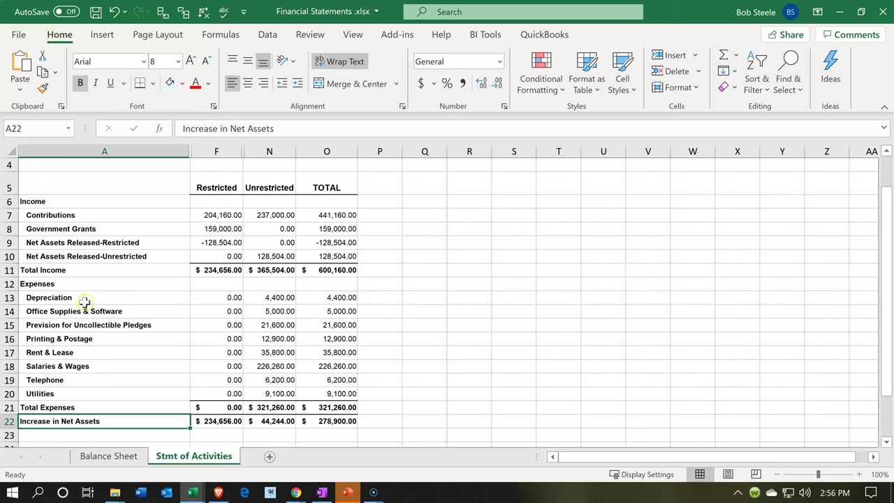
{"action": "left_click", "coordinate": [83, 338]}
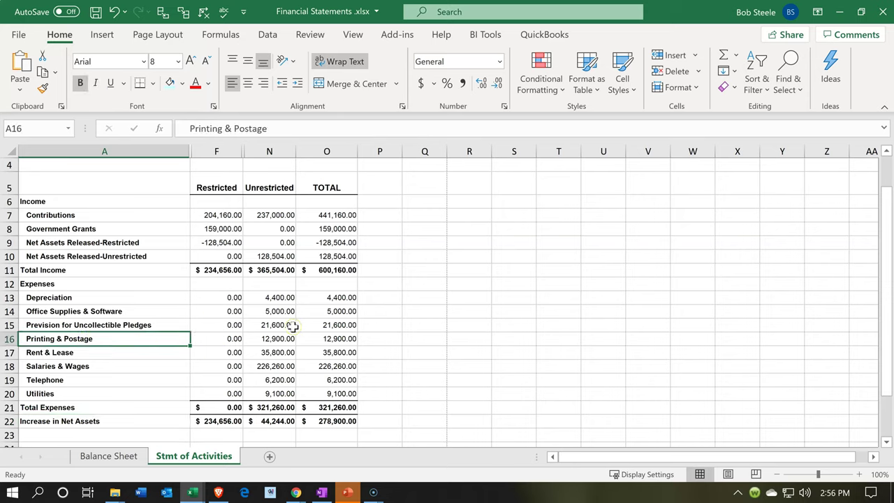
Format columns F through O as Currency with zero decimals, no symbol, and negative numbers in red parentheses.
{"action": "left_click_drag", "start_coordinate": [219, 151], "coordinate": [349, 155]}
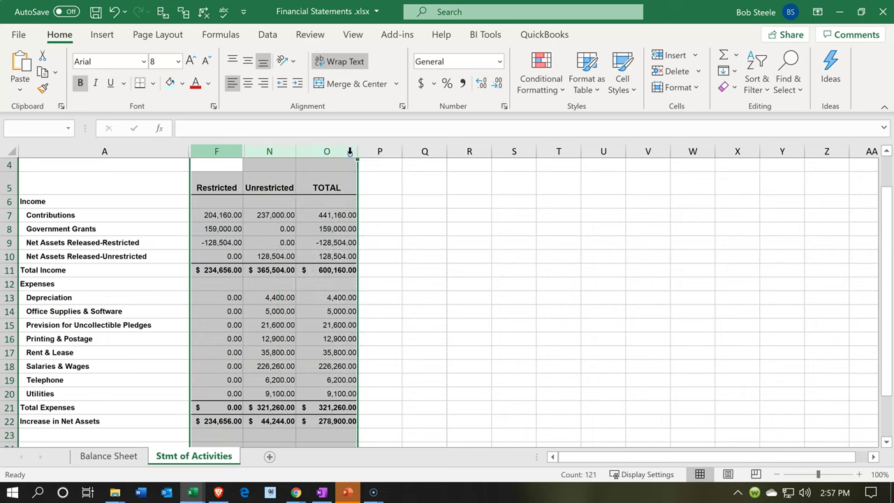
{"action": "right_click", "coordinate": [308, 222]}
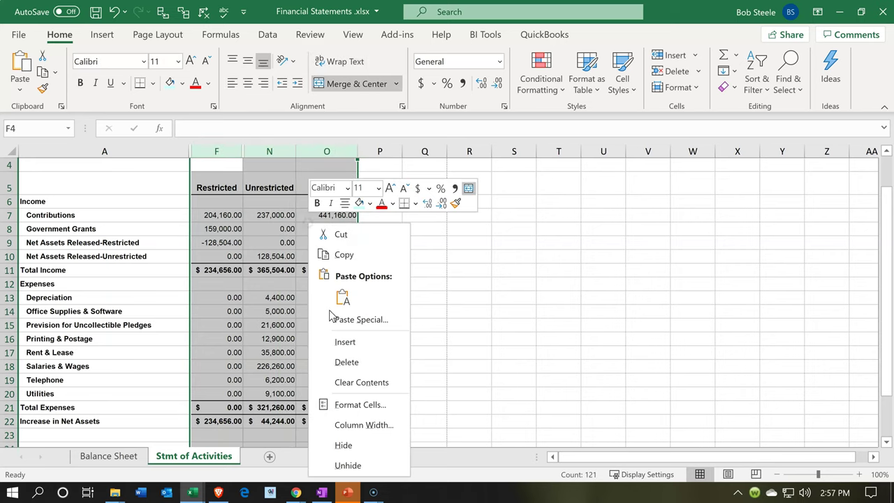
{"action": "left_click", "coordinate": [358, 404]}
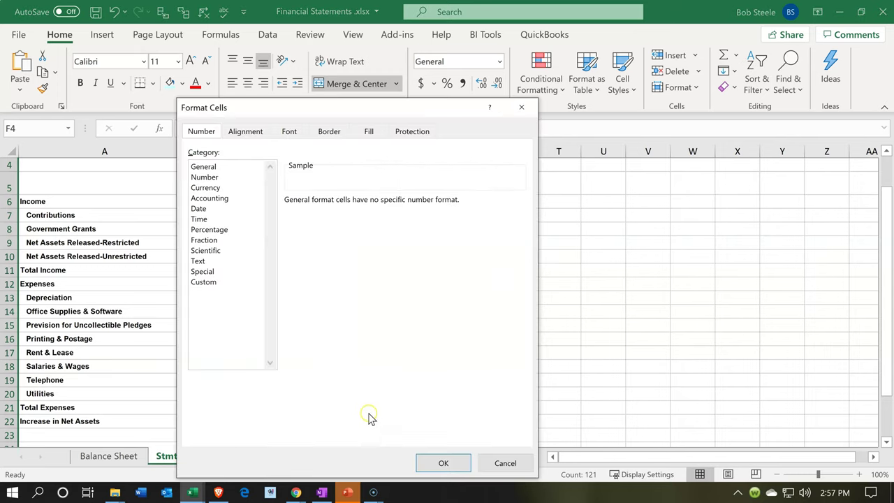
{"action": "left_click", "coordinate": [209, 187]}
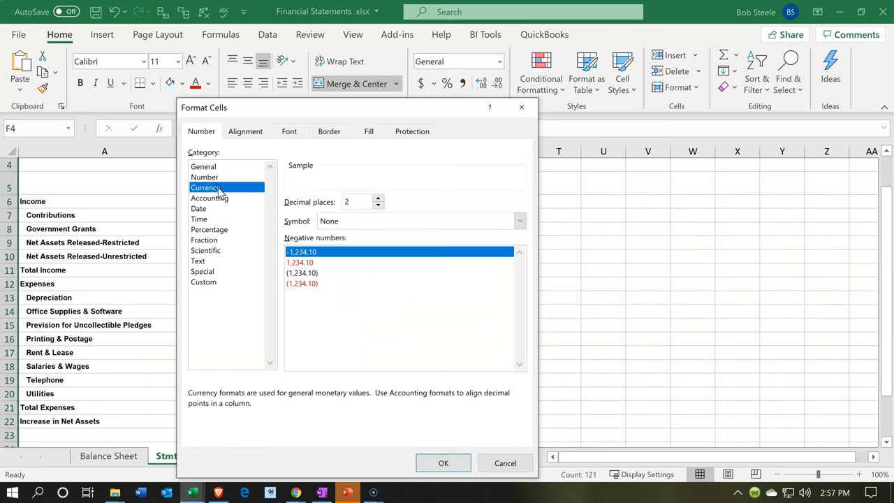
{"action": "left_click", "coordinate": [338, 284]}
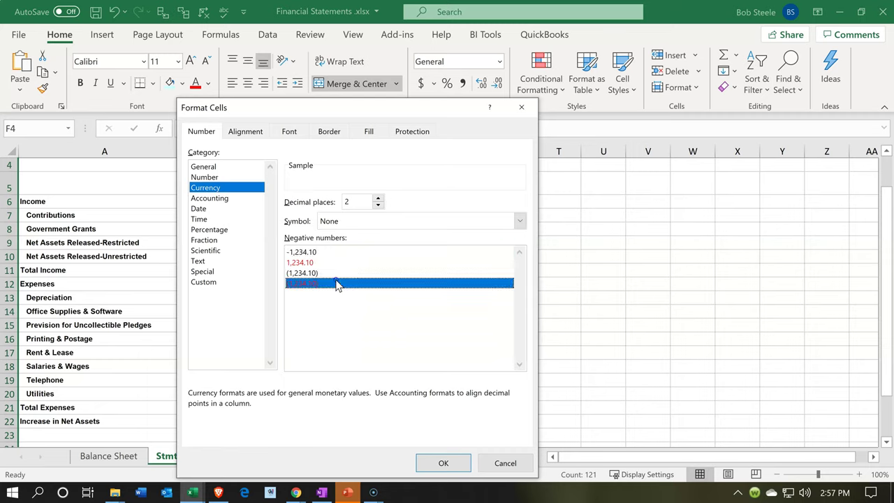
{"action": "left_click", "coordinate": [377, 206]}
{"action": "left_click", "coordinate": [378, 205]}
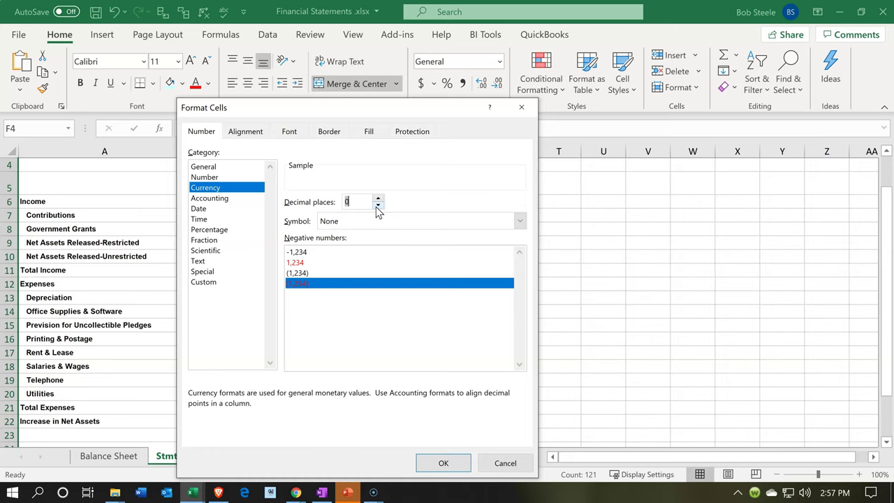
{"action": "left_click", "coordinate": [442, 466]}
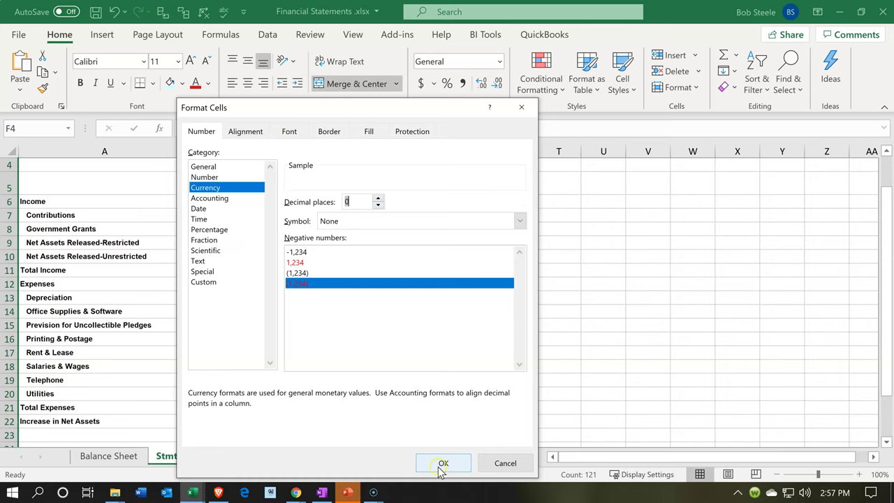
{"action": "left_click", "coordinate": [423, 344]}
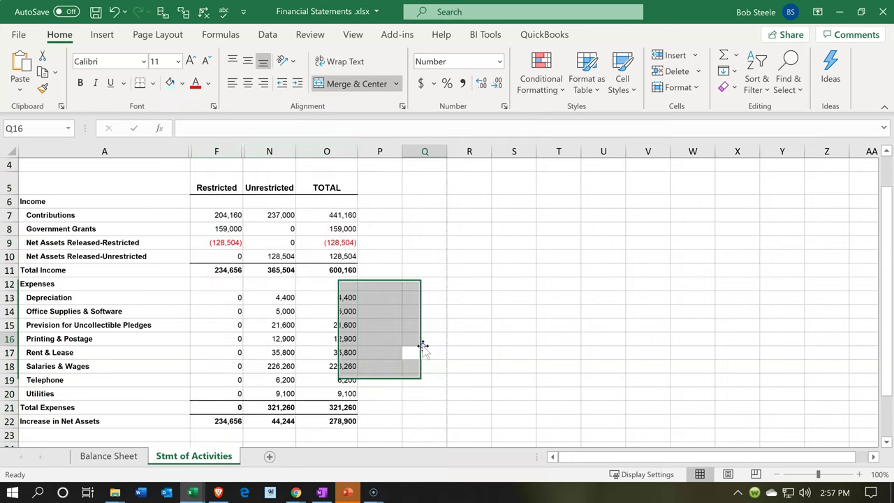
{"action": "scroll", "coordinate": [422, 346], "scroll_direction": "down", "scroll_amount": 1}
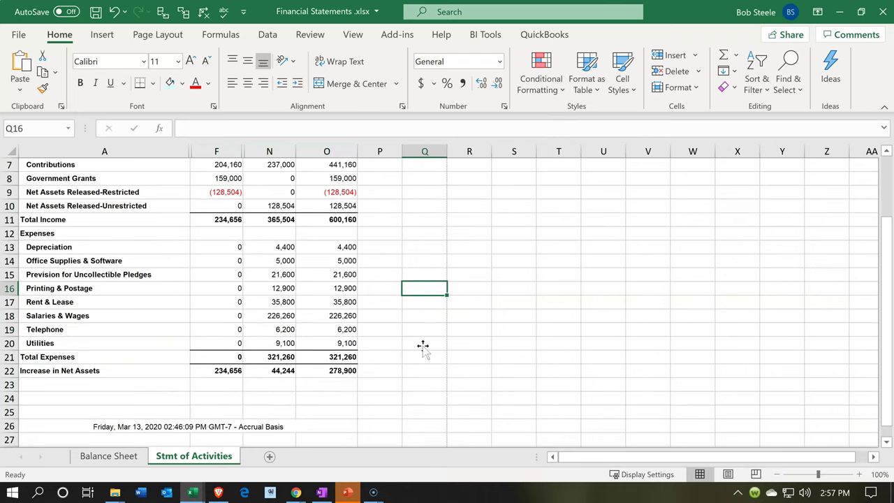
{"action": "scroll", "coordinate": [423, 346], "scroll_direction": "up", "scroll_amount": 1}
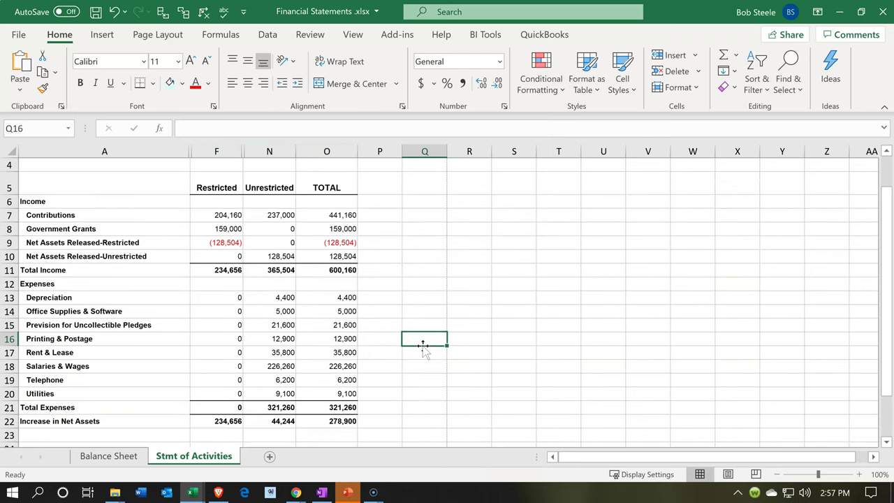
Switch to the Problem 1 14nn workbook and review its statement of activities, including the program expense labels in T57:T60.
{"action": "left_click", "coordinate": [193, 492]}
{"action": "left_click", "coordinate": [174, 462]}
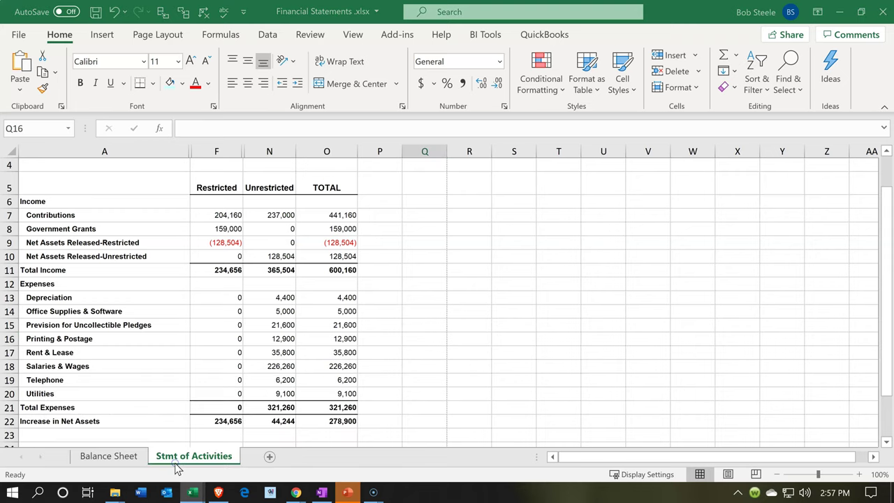
{"action": "left_click", "coordinate": [291, 357]}
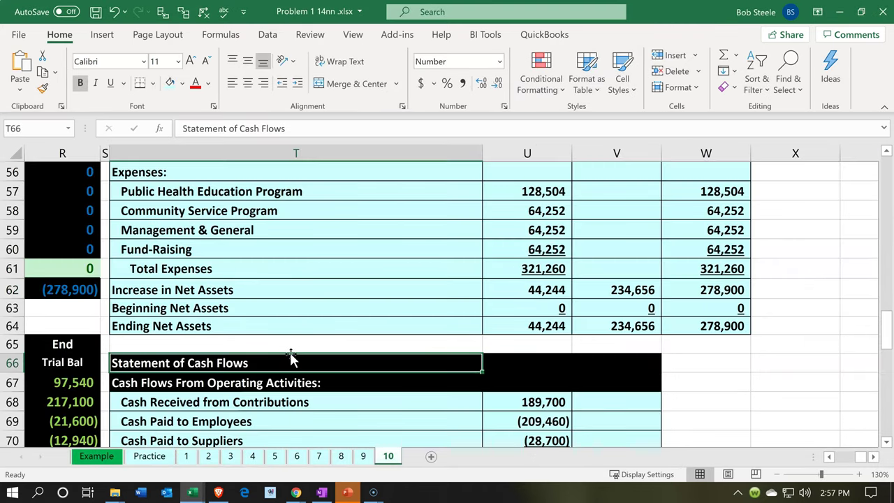
{"action": "scroll", "coordinate": [292, 357], "scroll_direction": "up", "scroll_amount": 2}
{"action": "scroll", "coordinate": [291, 355], "scroll_direction": "down", "scroll_amount": 2}
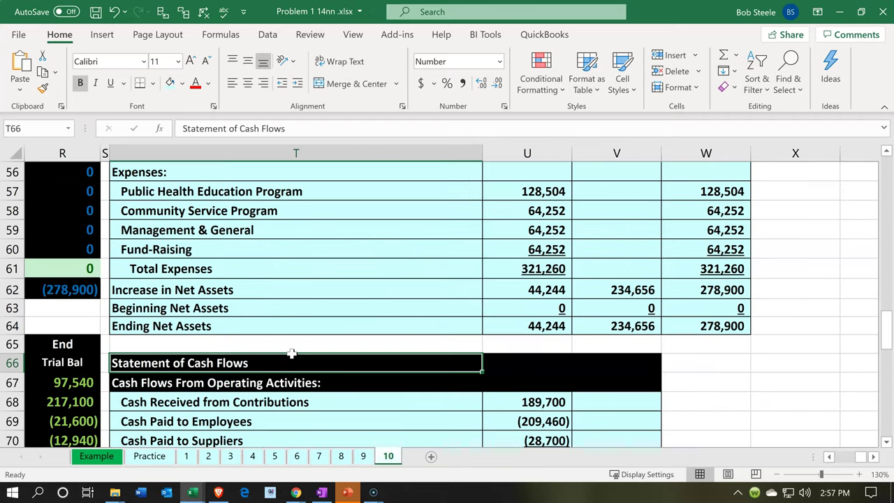
{"action": "scroll", "coordinate": [292, 354], "scroll_direction": "up", "scroll_amount": 2}
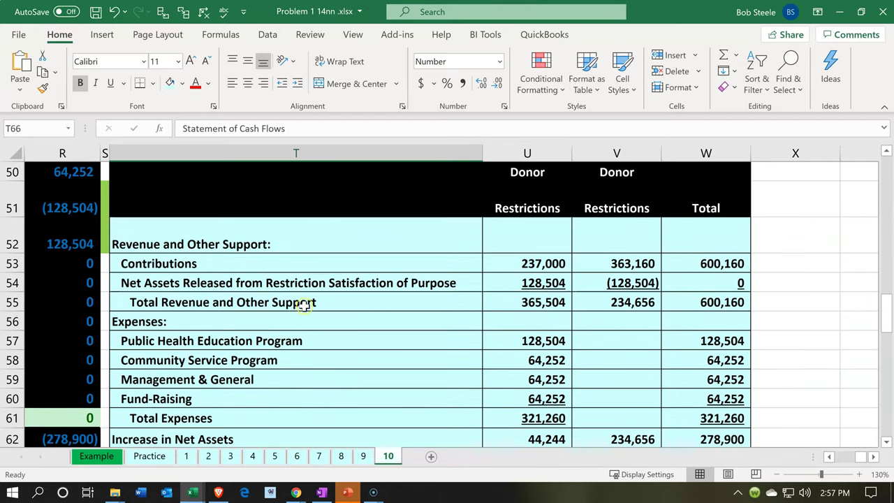
{"action": "scroll", "coordinate": [339, 320], "scroll_direction": "down", "scroll_amount": 1}
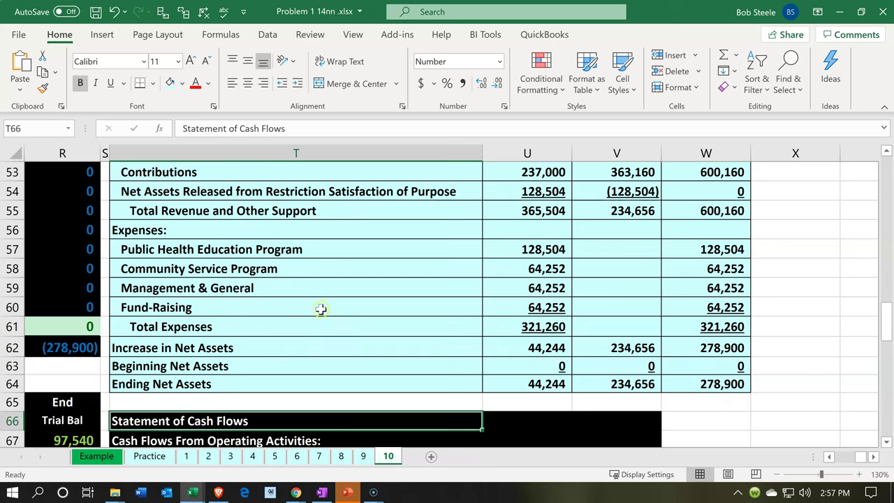
{"action": "left_click_drag", "start_coordinate": [249, 249], "coordinate": [247, 307]}
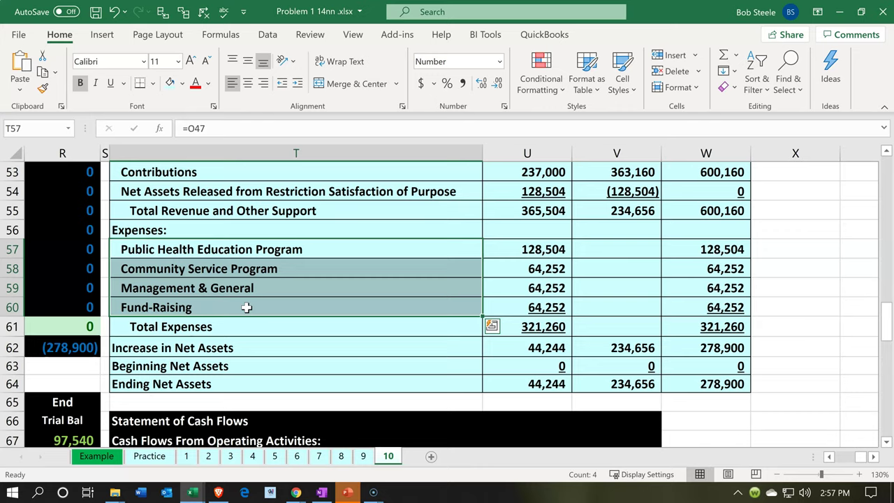
Examine the expense breakdown by function in the Problem 1 14nn workbook, from Rent Expense down to Total in T18:T26.
{"action": "scroll", "coordinate": [246, 307], "scroll_direction": "up", "scroll_amount": 10}
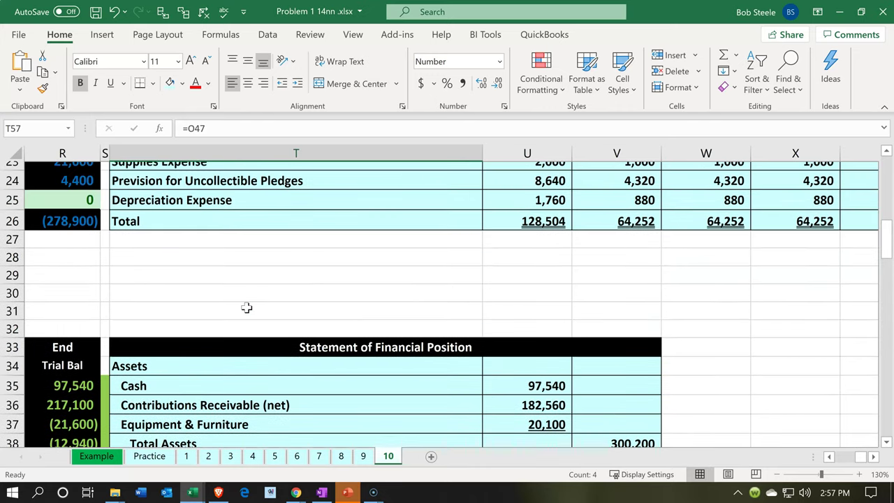
{"action": "scroll", "coordinate": [246, 308], "scroll_direction": "up", "scroll_amount": 3}
{"action": "left_click_drag", "start_coordinate": [247, 308], "coordinate": [245, 425]}
{"action": "scroll", "coordinate": [246, 426], "scroll_direction": "down", "scroll_amount": 1}
{"action": "scroll", "coordinate": [246, 426], "scroll_direction": "down", "scroll_amount": 1}
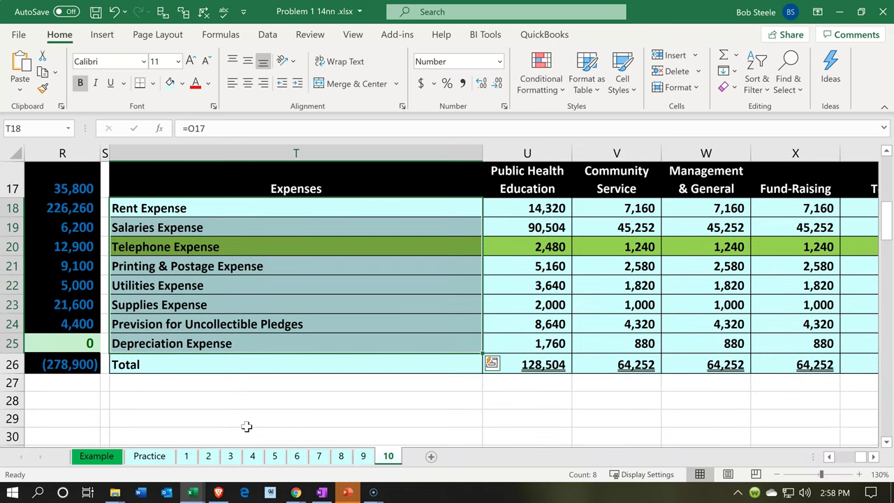
{"action": "left_click_drag", "start_coordinate": [185, 207], "coordinate": [187, 362]}
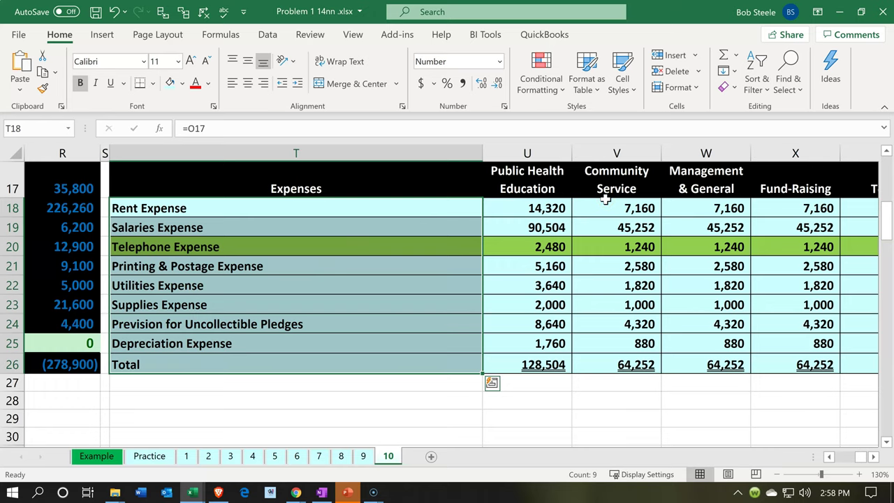
Return to the Financial Statements workbook and save it.
{"action": "left_click", "coordinate": [194, 493]}
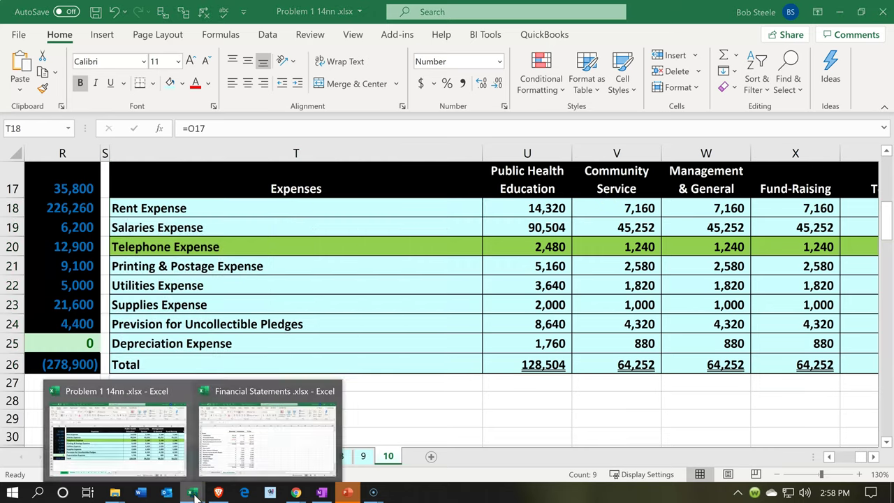
{"action": "left_click", "coordinate": [236, 454]}
{"action": "left_click", "coordinate": [330, 338]}
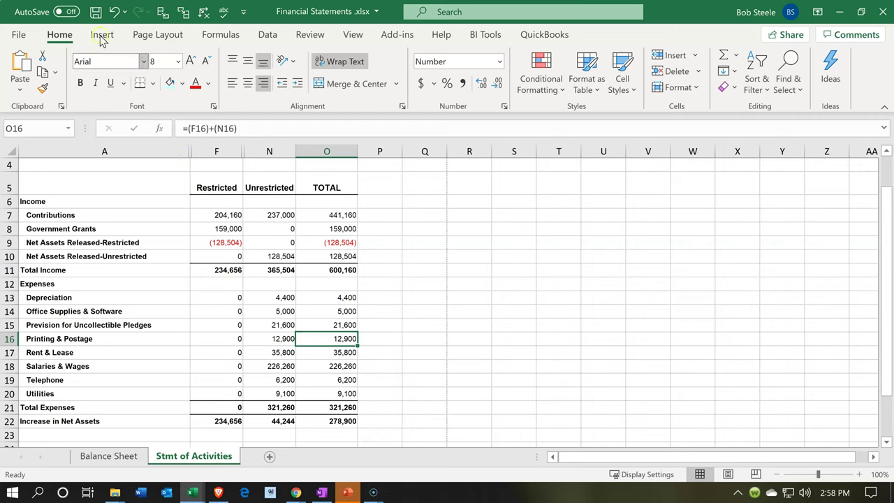
{"action": "left_click", "coordinate": [96, 12]}
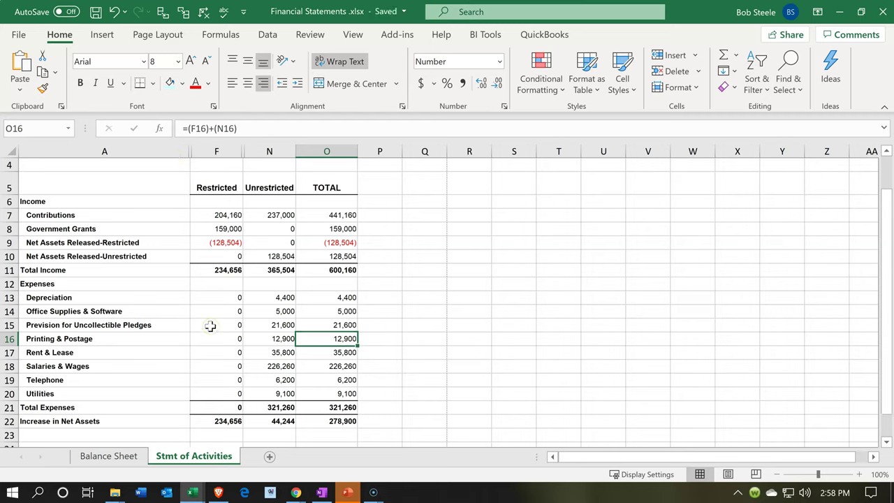
Minimize the open windows, open the QBO Not for Profit folder from the desktop and maximize its window.
{"action": "left_click", "coordinate": [843, 11]}
{"action": "left_click", "coordinate": [845, 11]}
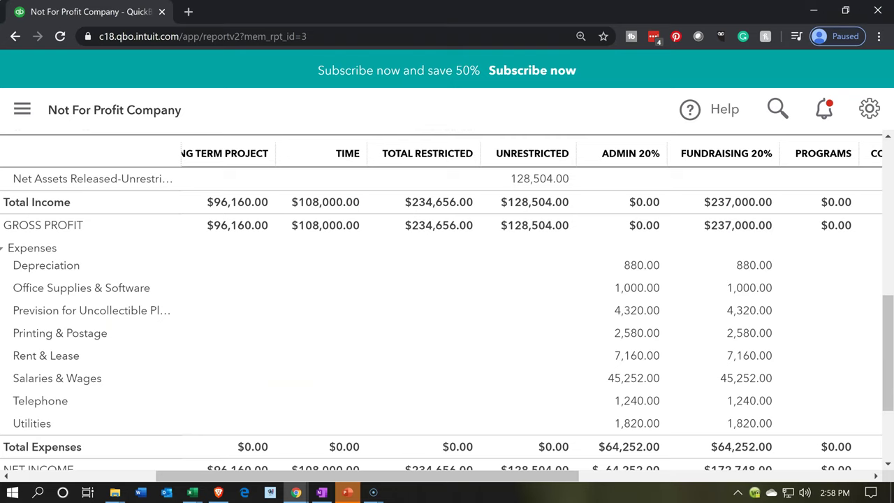
{"action": "left_click", "coordinate": [816, 10]}
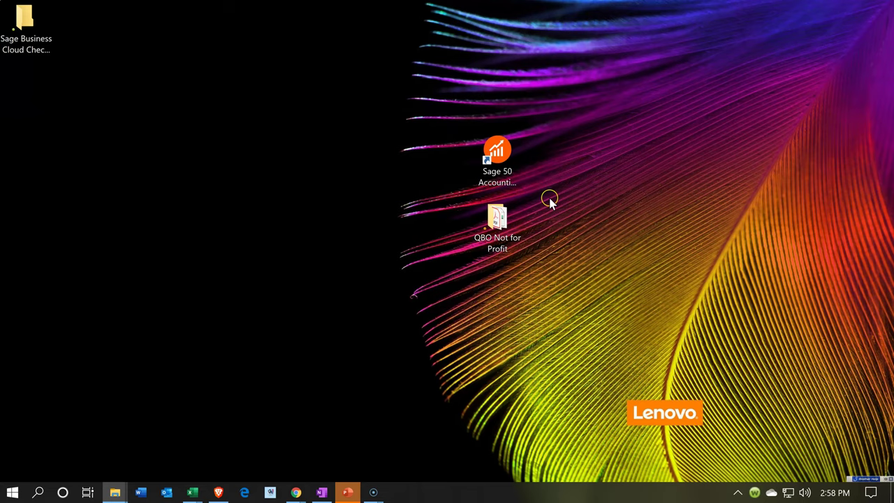
{"action": "left_click", "coordinate": [492, 242]}
{"action": "double_click", "coordinate": [493, 241]}
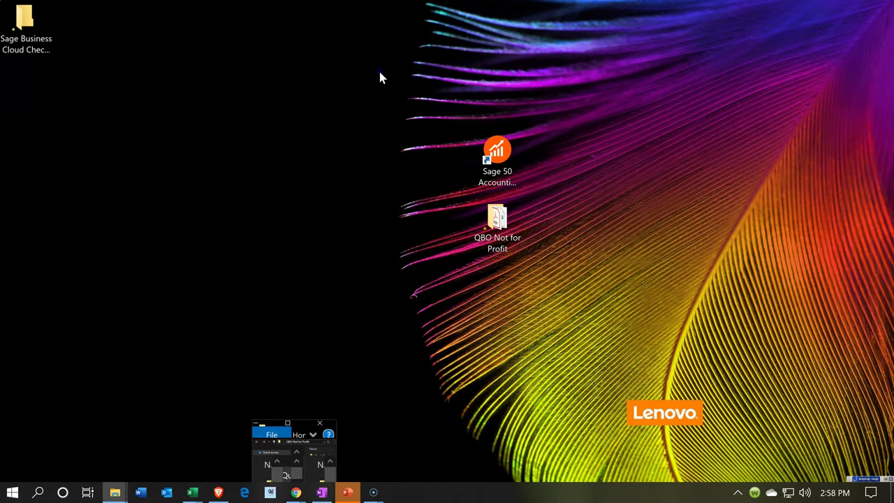
{"action": "left_click", "coordinate": [413, 19]}
{"action": "left_click_drag", "start_coordinate": [412, 19], "coordinate": [393, 59]}
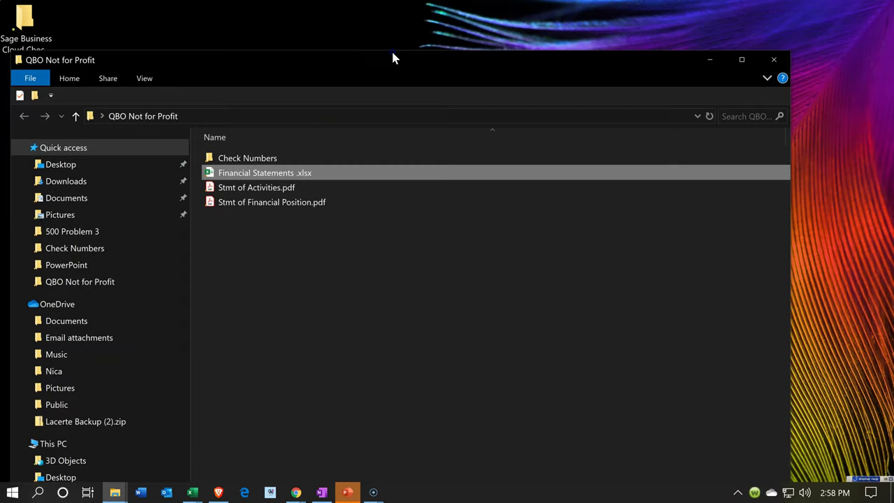
{"action": "left_click", "coordinate": [742, 59]}
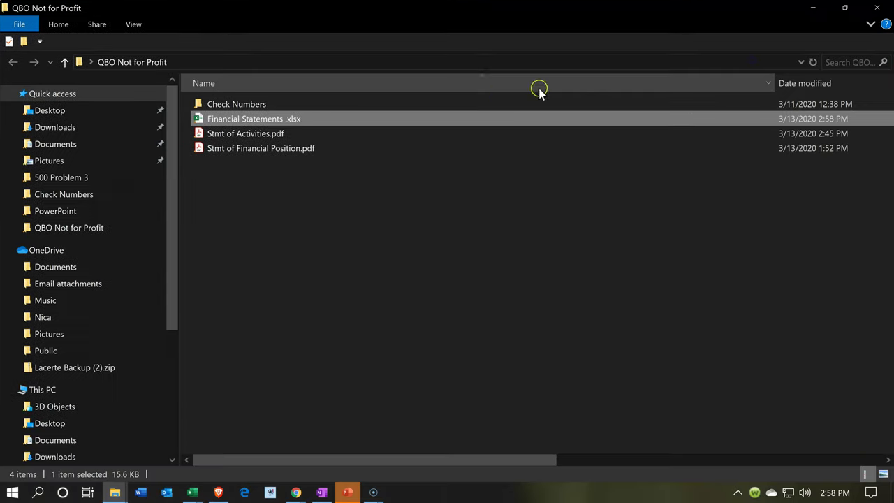
Review the Stmt of Activities and Stmt of Financial Position PDFs and the Financial Statements workbook listed in the folder.
{"action": "left_click", "coordinate": [255, 135]}
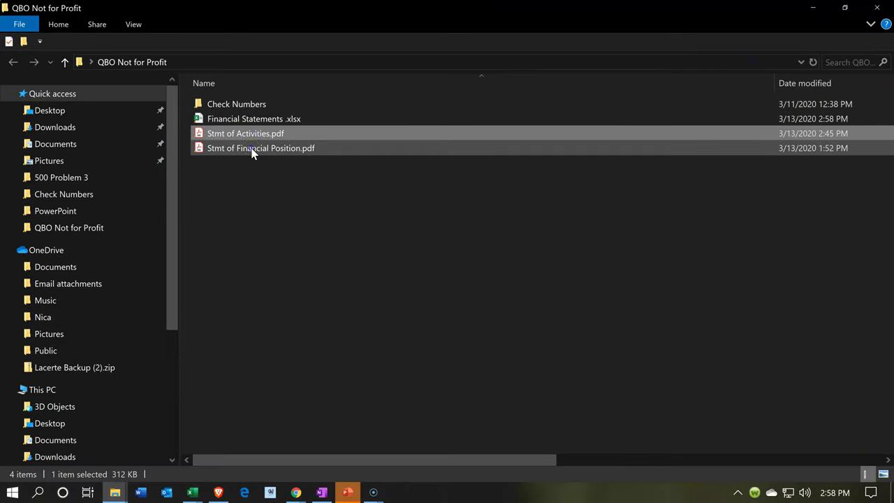
{"action": "left_click", "coordinate": [251, 149]}
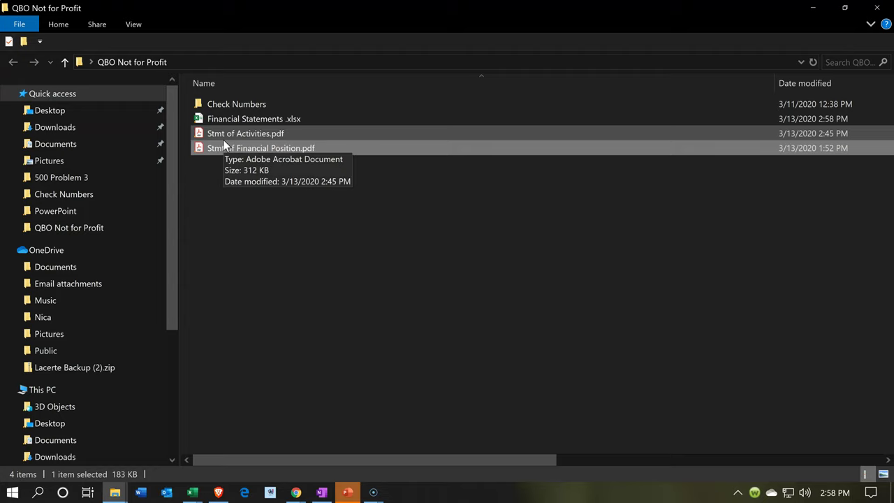
{"action": "left_click", "coordinate": [225, 123]}
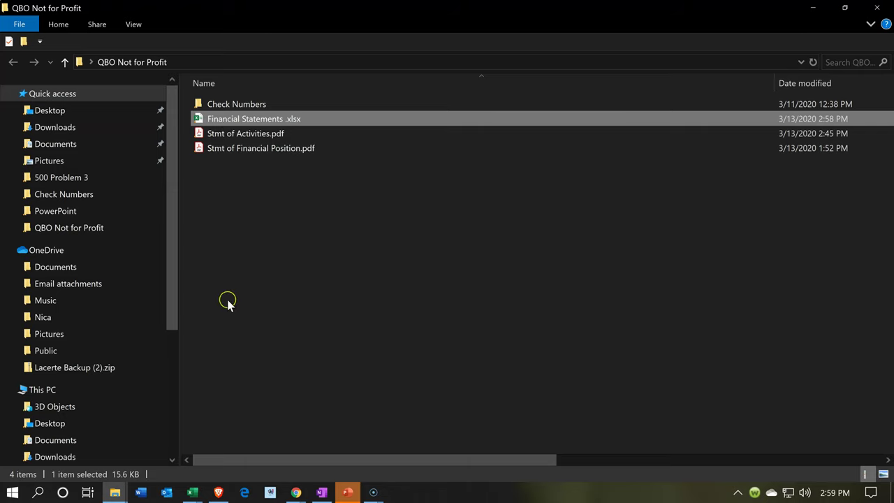
Switch back to the Financial Statements workbook and open the print preview of the Stmt of Activities sheet.
{"action": "mouse_move", "coordinate": [193, 492]}
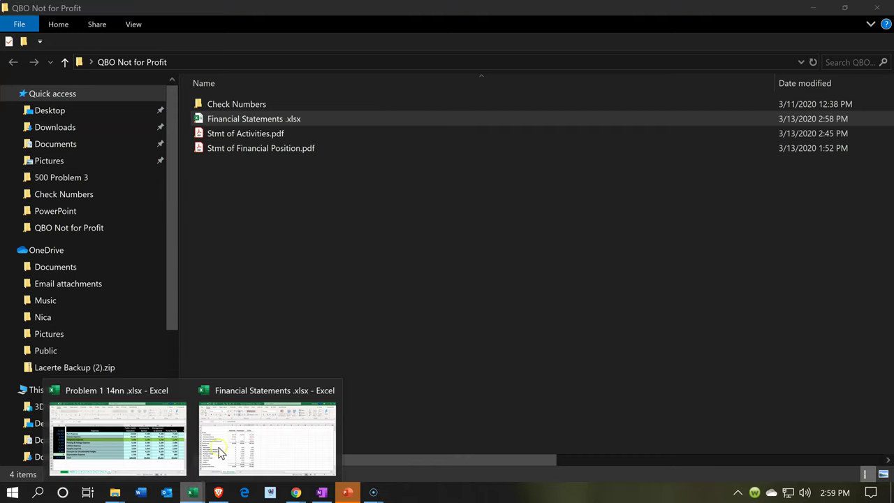
{"action": "left_click", "coordinate": [222, 444]}
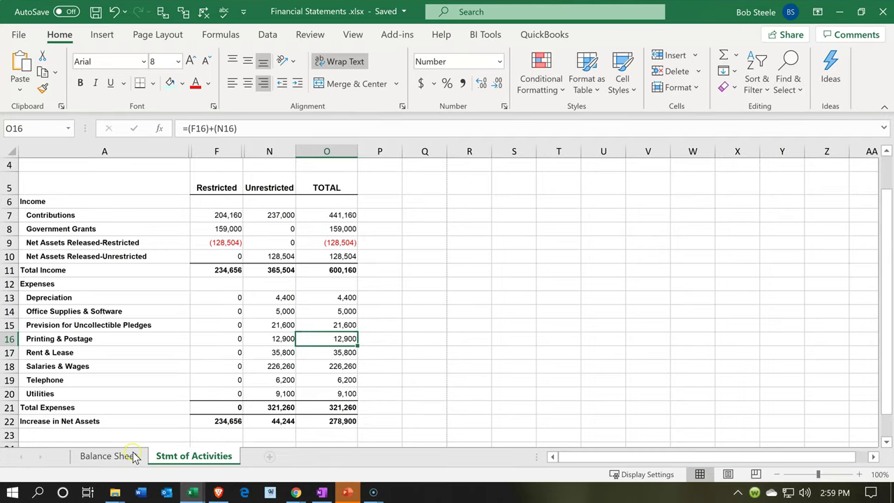
{"action": "left_click", "coordinate": [158, 352]}
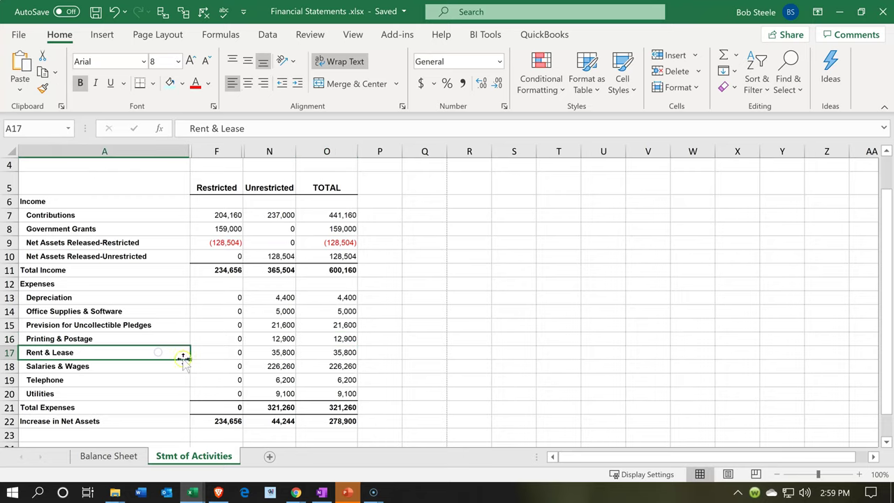
{"action": "left_click", "coordinate": [19, 35]}
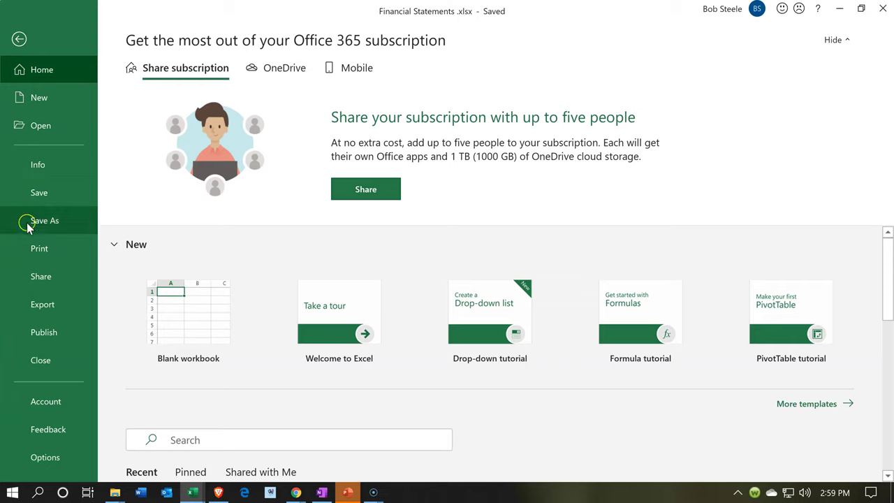
{"action": "left_click", "coordinate": [35, 248]}
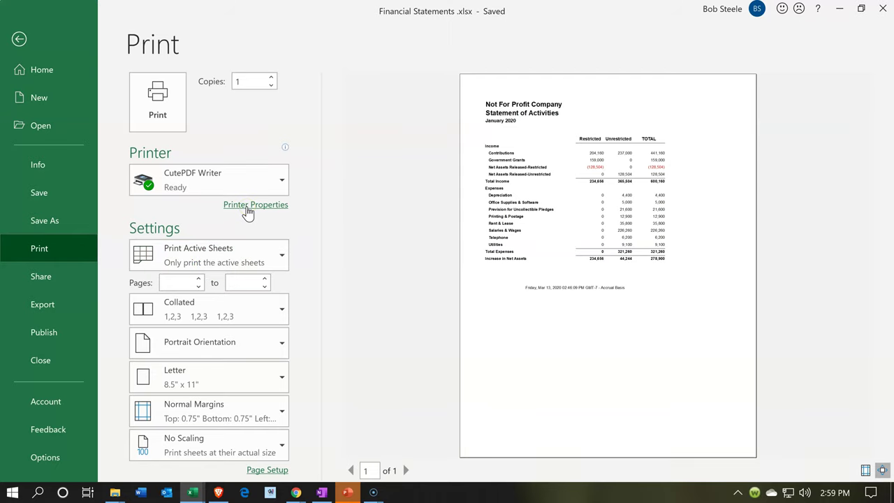
Set the print scope to the entire workbook and preview its second page.
{"action": "left_click", "coordinate": [283, 259]}
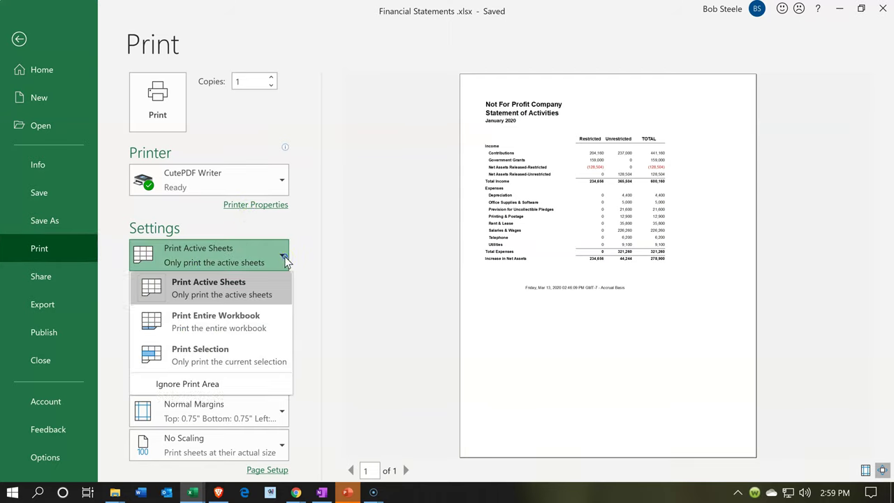
{"action": "left_click", "coordinate": [252, 333]}
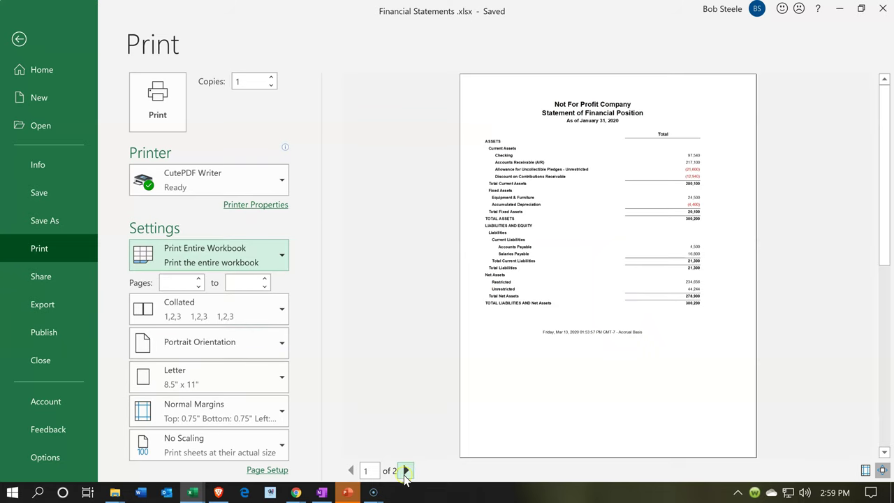
{"action": "left_click", "coordinate": [406, 471]}
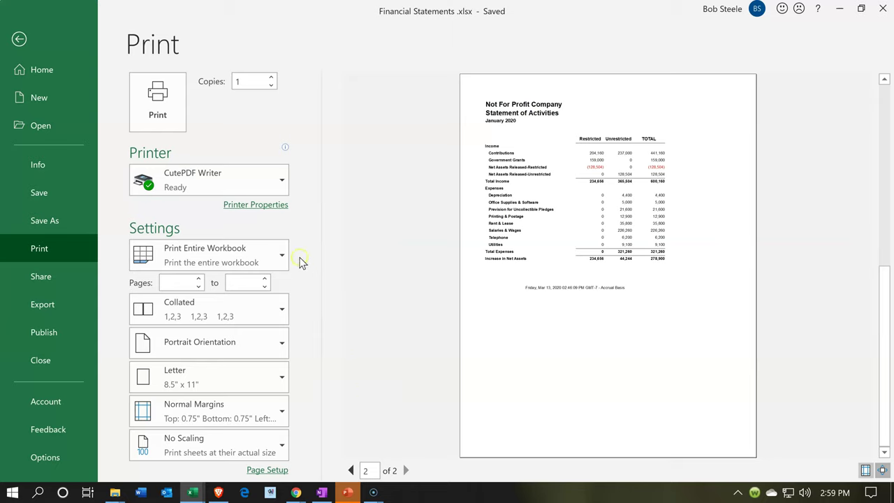
Print the workbook to Financial Statements .pdf in the QBO Not for Profit folder with CutePDF Writer, and close the workbook.
{"action": "left_click", "coordinate": [158, 105]}
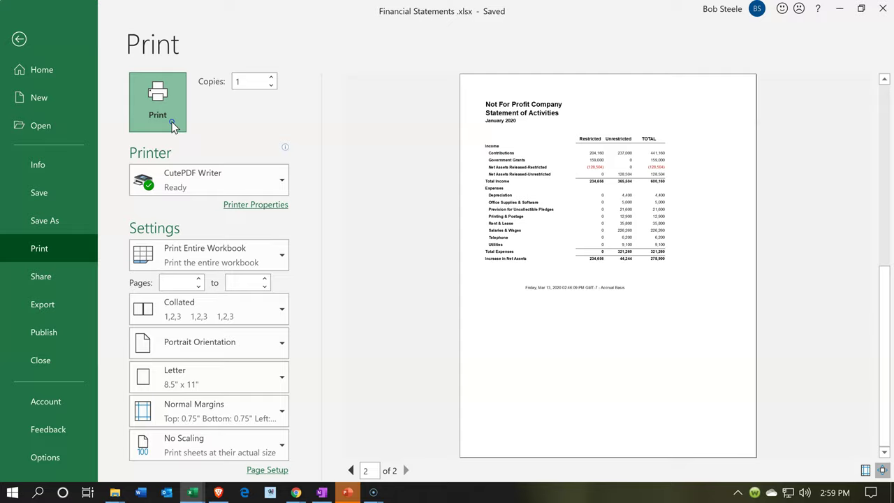
{"action": "scroll", "coordinate": [485, 273], "scroll_direction": "up", "scroll_amount": 1}
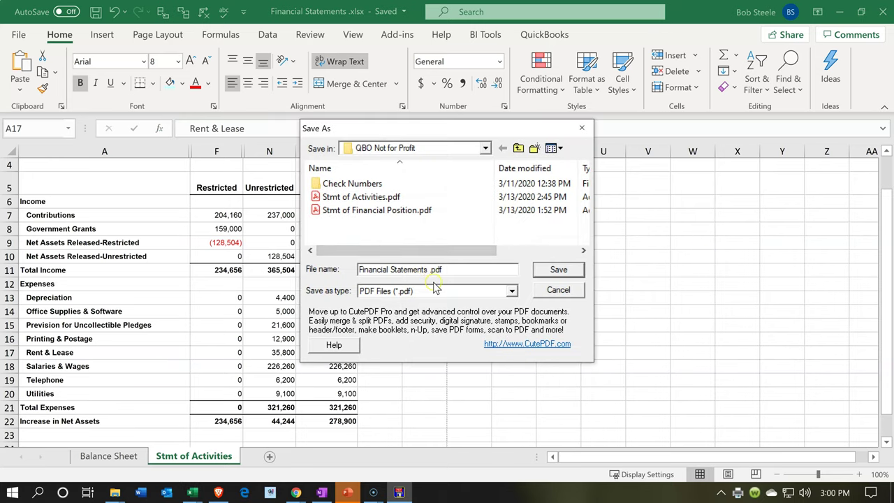
{"action": "left_click", "coordinate": [539, 275]}
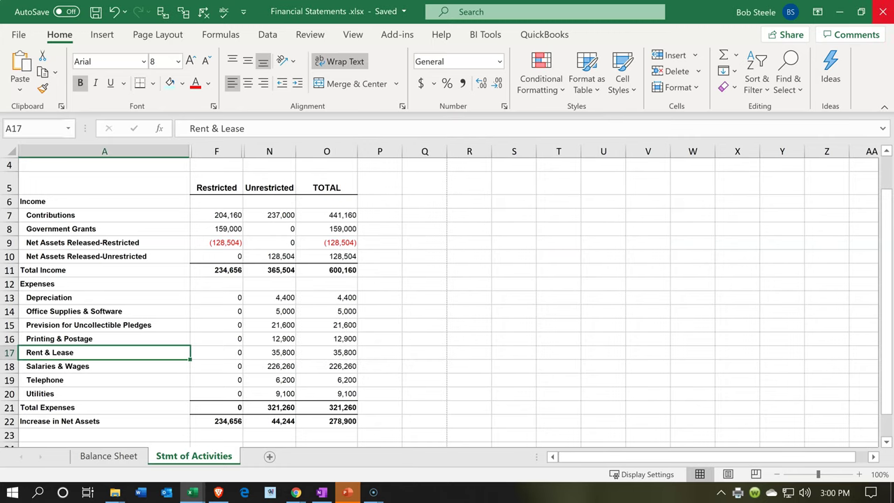
{"action": "left_click", "coordinate": [882, 11]}
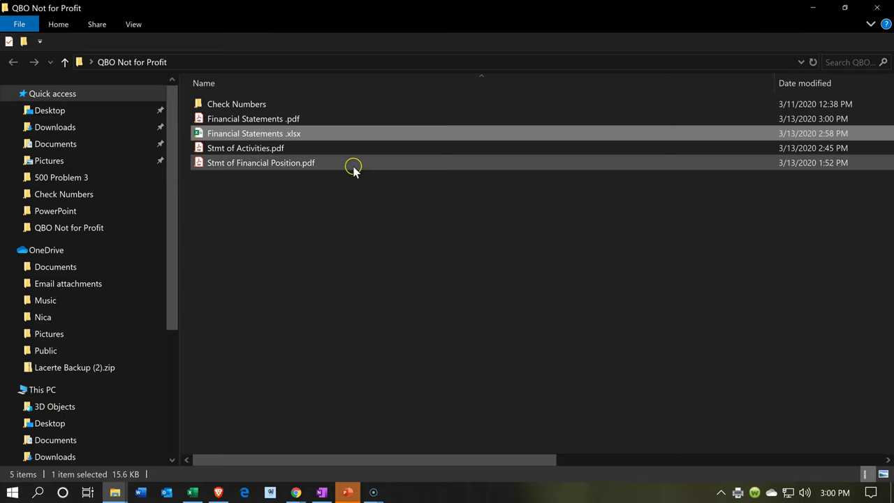
Open Financial Statements .pdf from the folder, examine its Statement of Financial Position and Statement of Activities pages, and close it.
{"action": "left_click", "coordinate": [241, 121]}
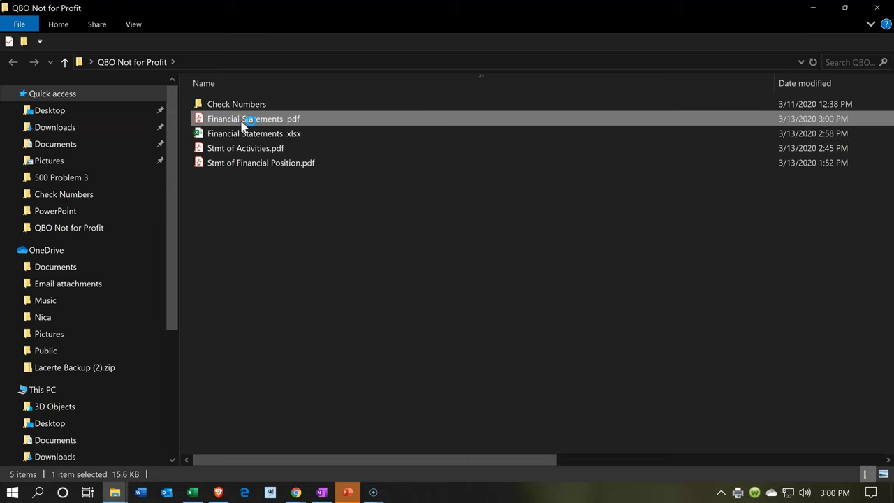
{"action": "double_click", "coordinate": [242, 122]}
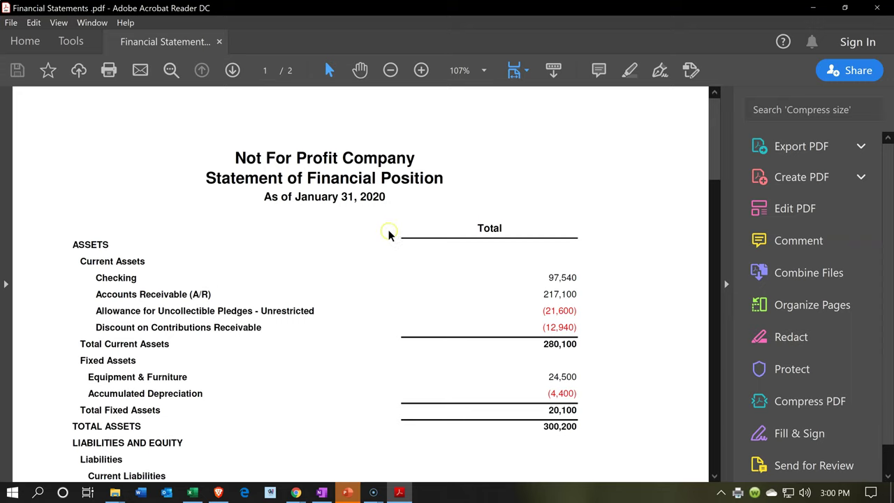
{"action": "scroll", "coordinate": [362, 236], "scroll_direction": "down", "scroll_amount": 1}
{"action": "scroll", "coordinate": [362, 236], "scroll_direction": "down", "scroll_amount": 4}
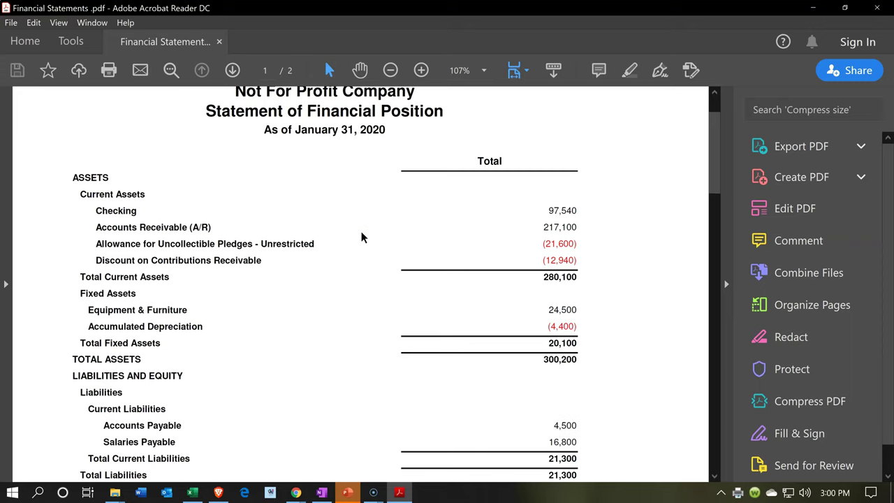
{"action": "scroll", "coordinate": [362, 236], "scroll_direction": "down", "scroll_amount": 7}
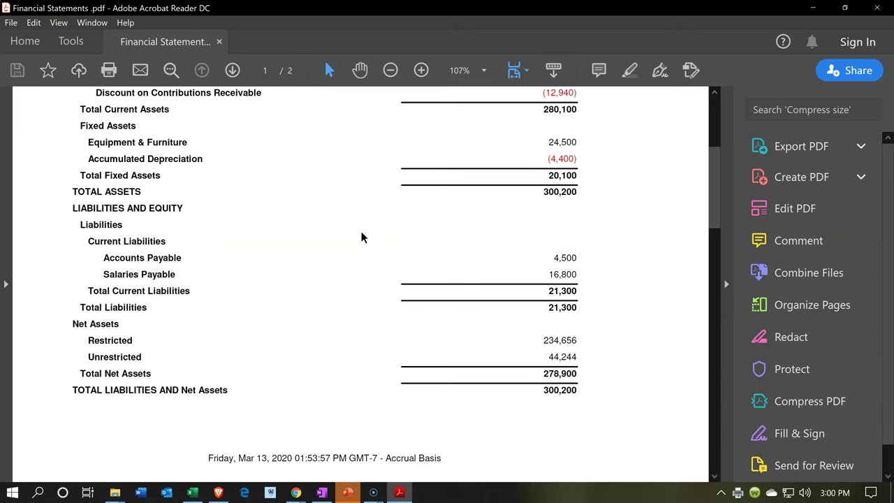
{"action": "scroll", "coordinate": [361, 231], "scroll_direction": "down", "scroll_amount": 10}
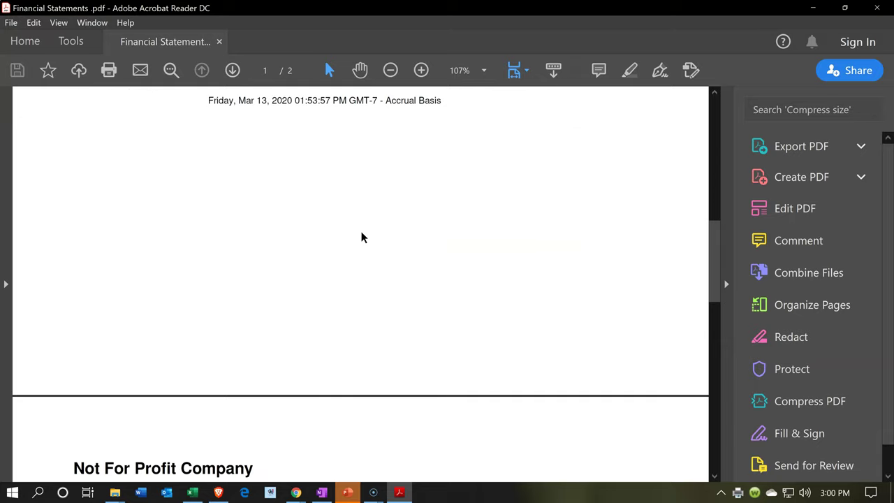
{"action": "scroll", "coordinate": [362, 238], "scroll_direction": "down", "scroll_amount": 3}
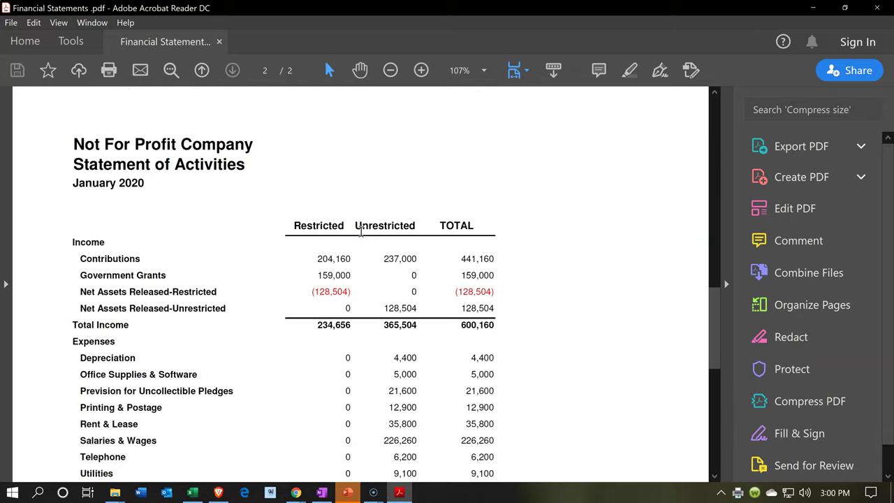
{"action": "scroll", "coordinate": [362, 235], "scroll_direction": "down", "scroll_amount": 2}
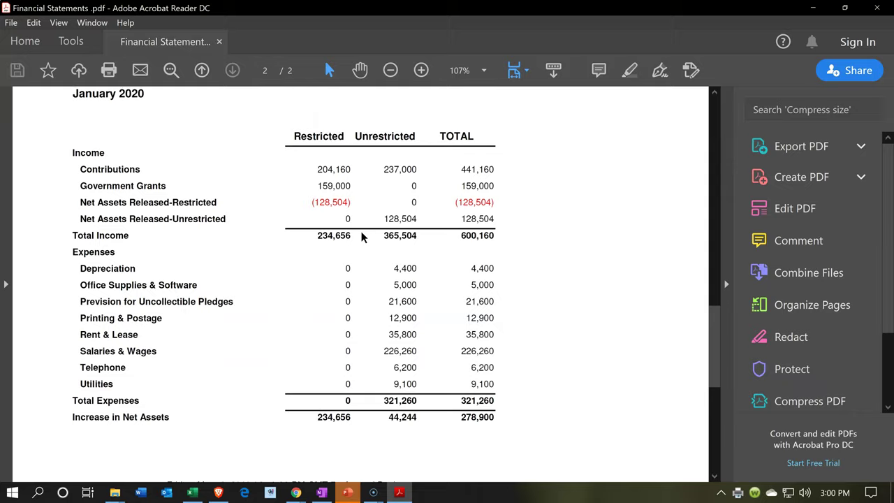
{"action": "scroll", "coordinate": [362, 237], "scroll_direction": "down", "scroll_amount": 5}
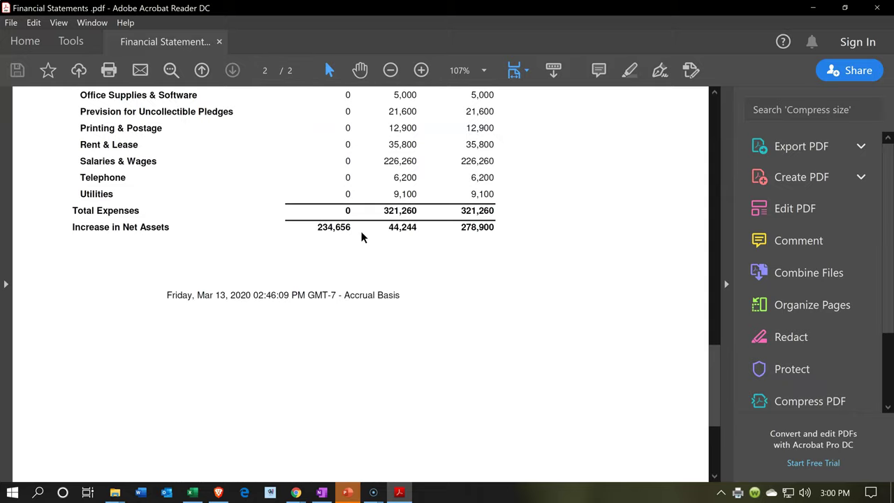
{"action": "left_click", "coordinate": [879, 18]}
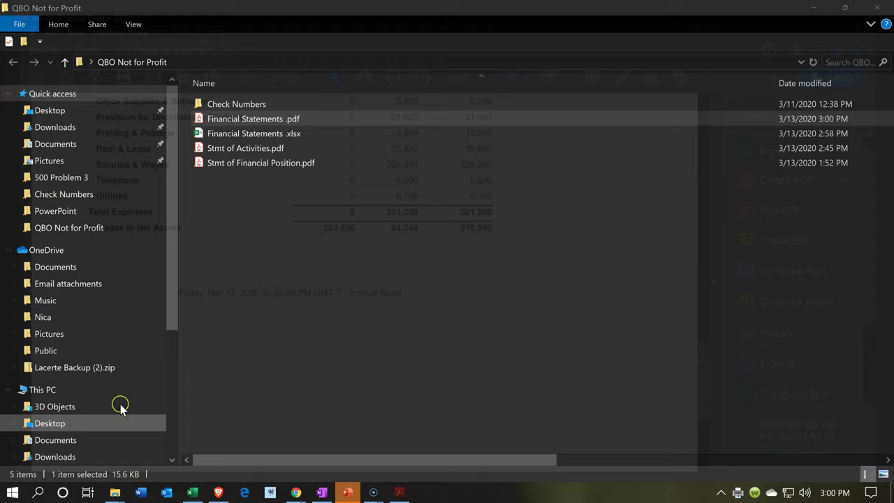